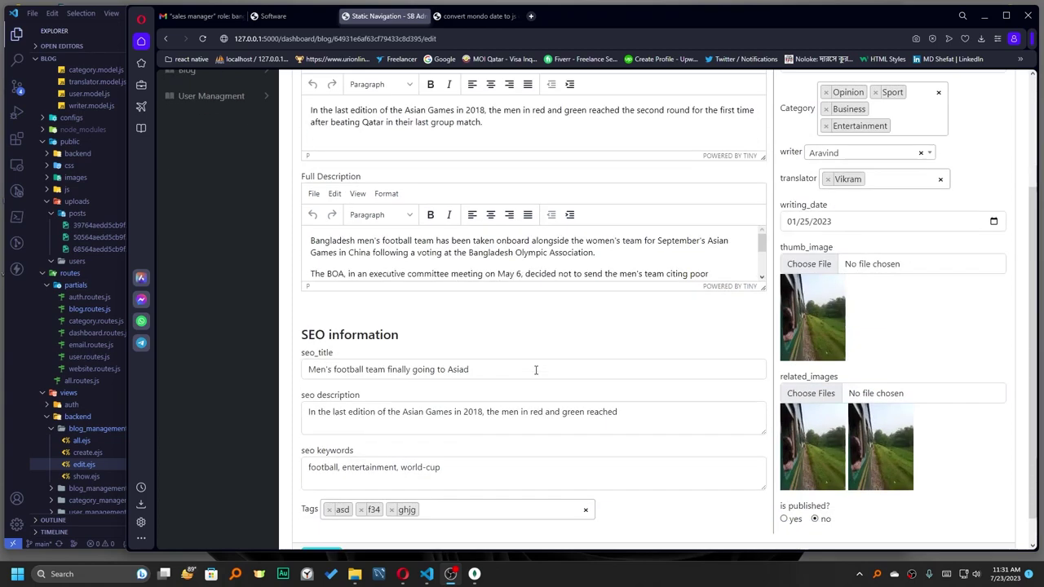
scroll(534, 363, "down", 2)
scroll(538, 376, "down", 1)
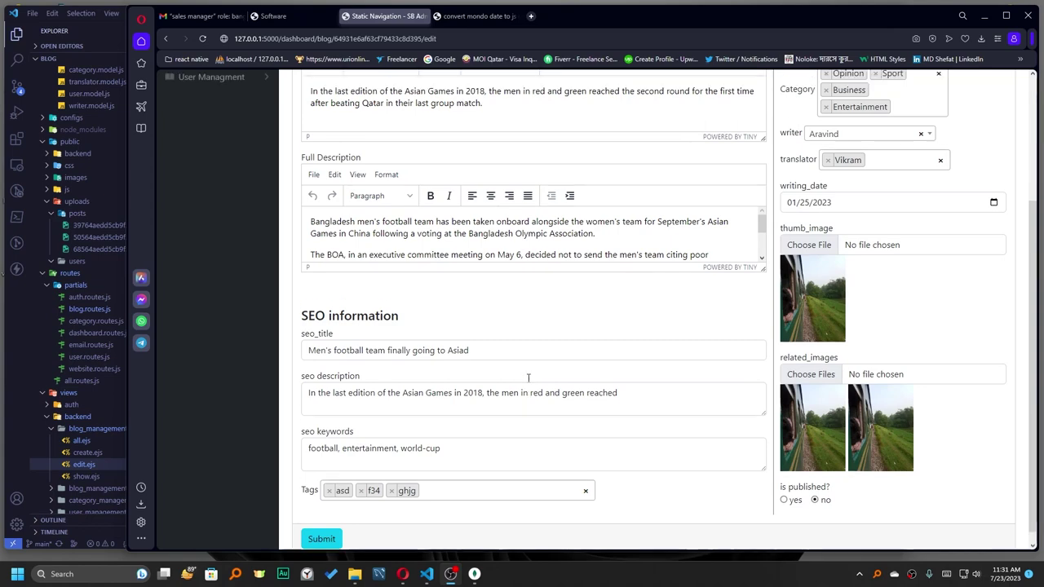
scroll(529, 378, "up", 5)
Review edit.ejs's form tag and the edit and update routes in blog.routes.js.
left_click(26, 377)
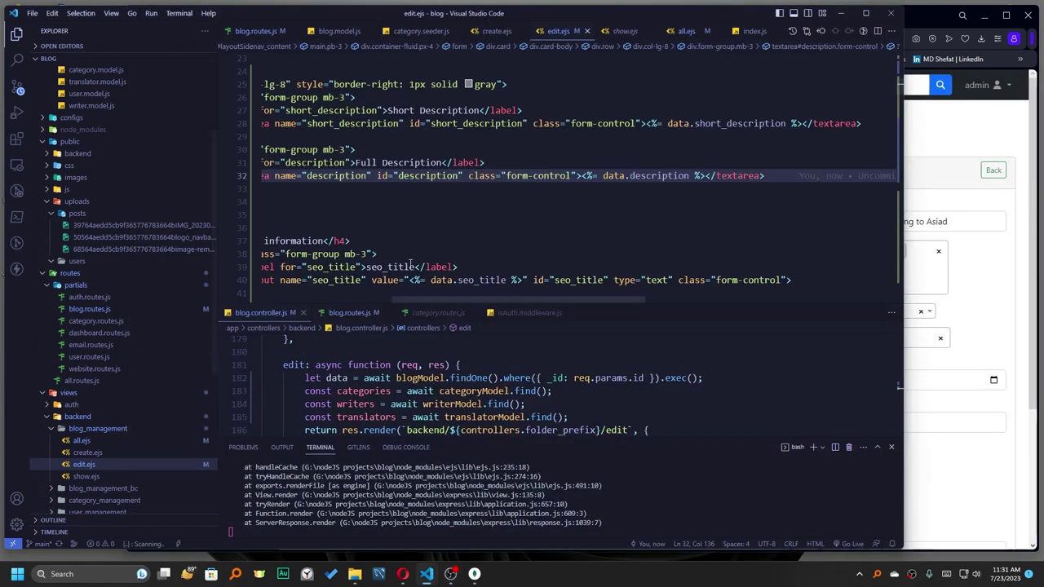
scroll(447, 235, "up", 2)
scroll(449, 232, "up", 3)
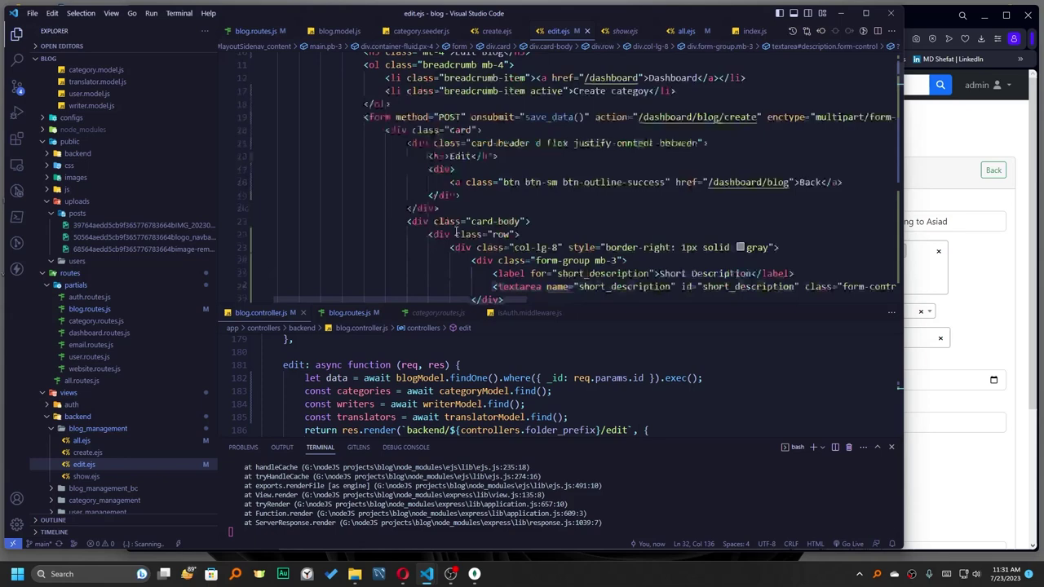
scroll(453, 230, "up", 3)
scroll(441, 193, "down", 2)
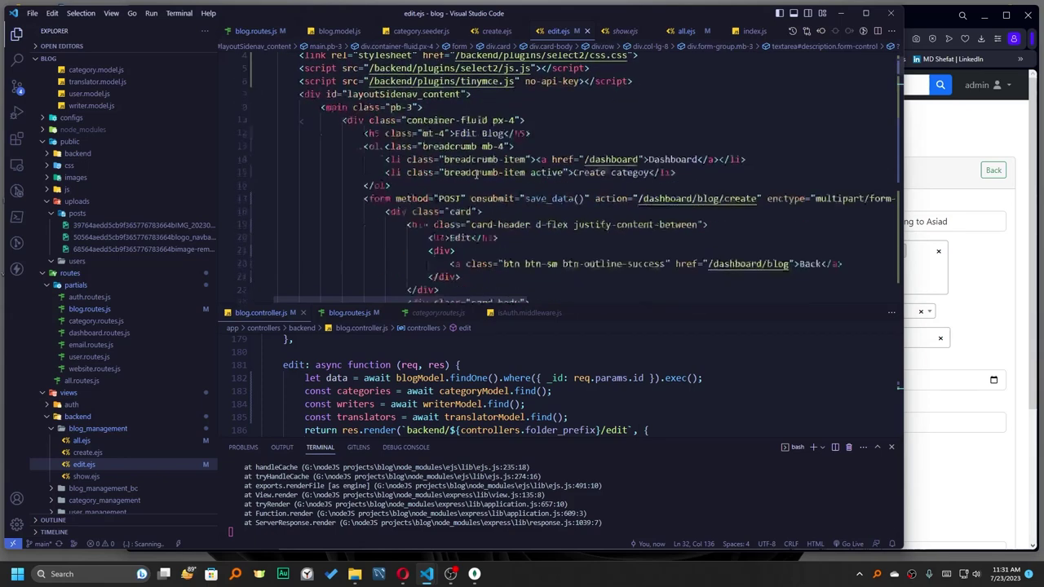
scroll(530, 184, "down", 1)
scroll(636, 173, "right", 1)
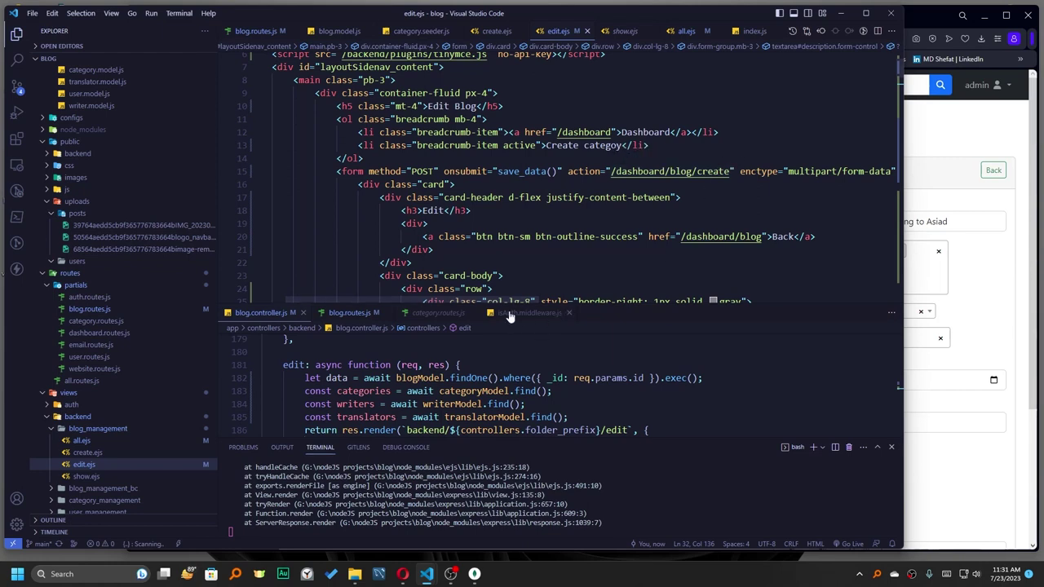
scroll(522, 263, "right", 1)
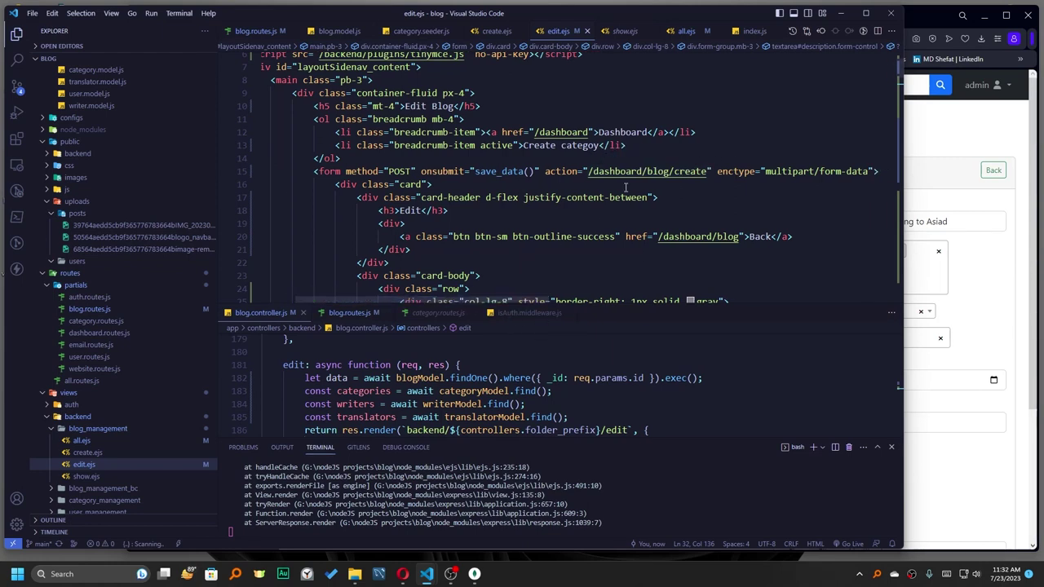
left_click(345, 313)
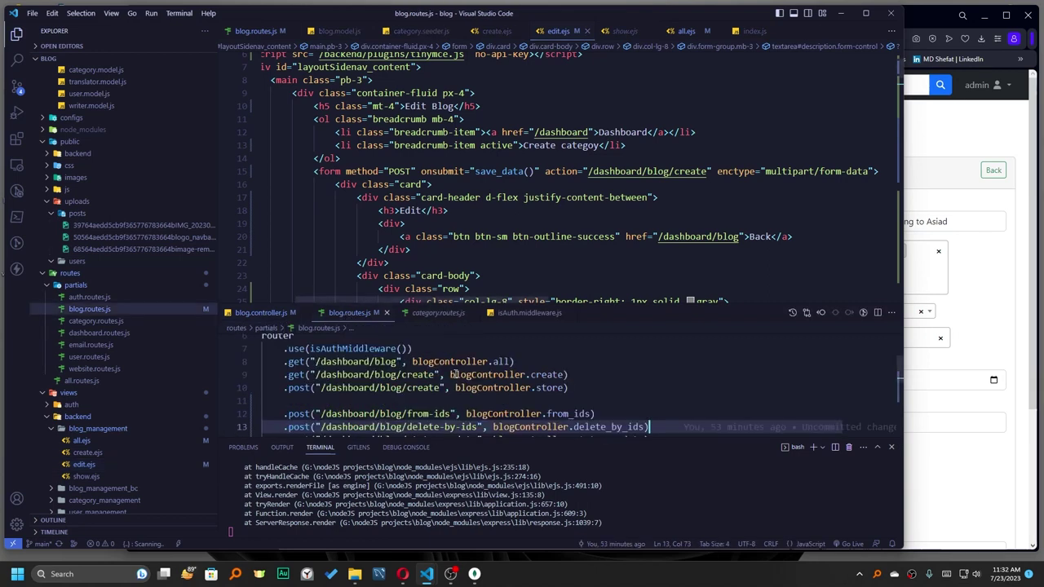
scroll(455, 373, "down", 2)
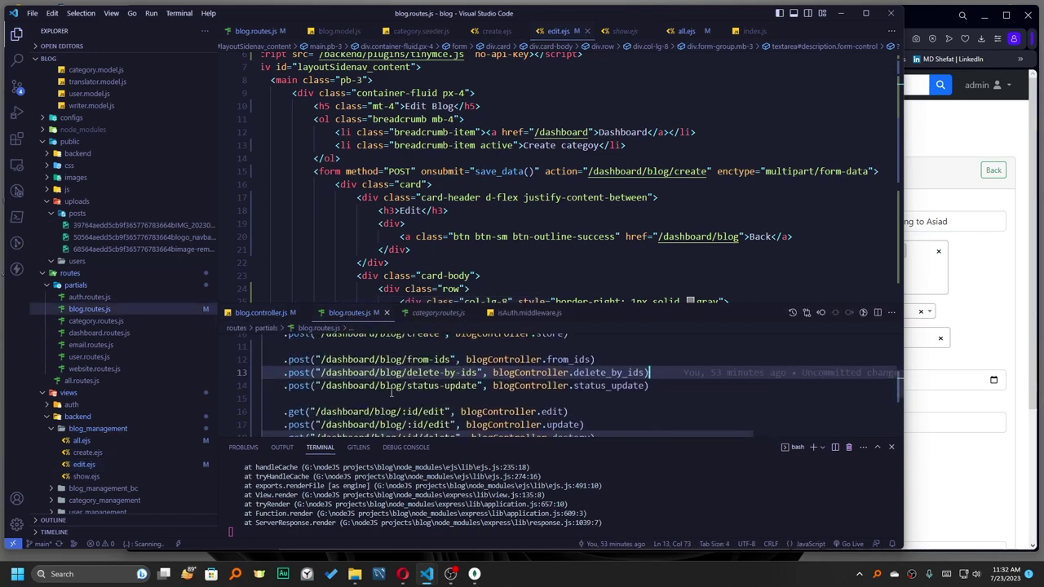
scroll(453, 390, "down", 1)
scroll(454, 391, "down", 1)
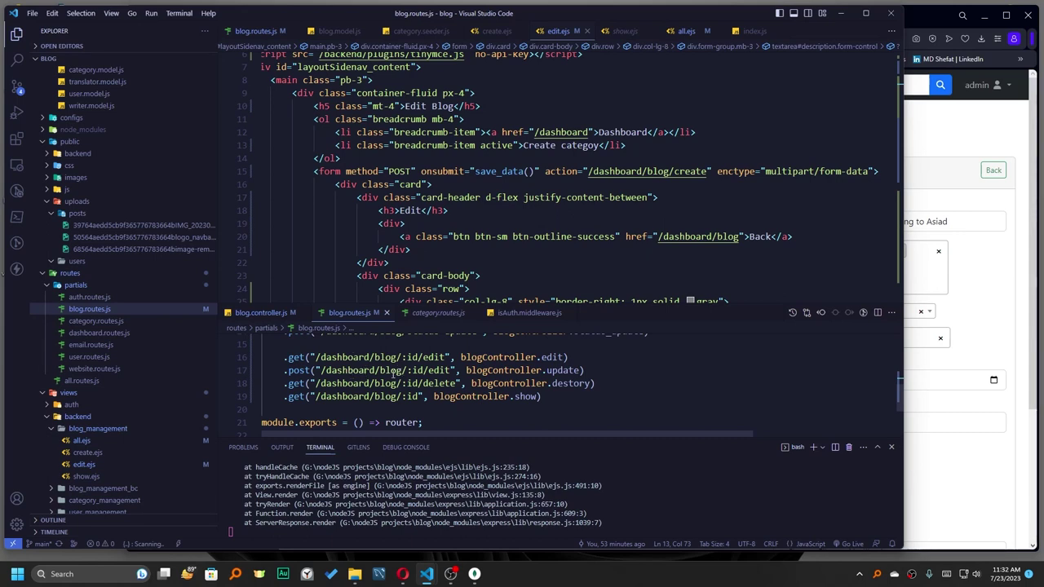
left_click(684, 171)
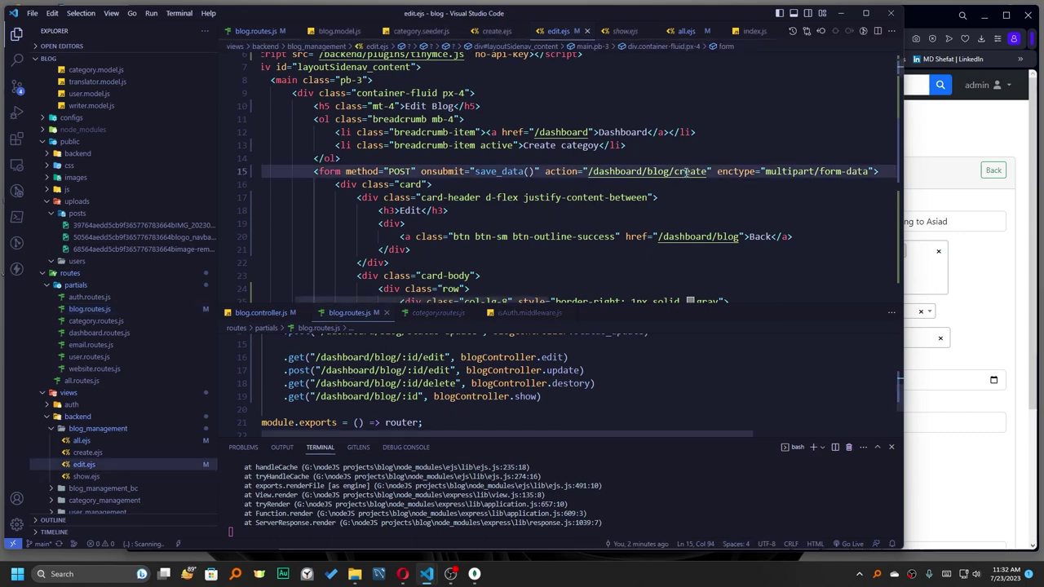
Change the edit.ejs form action from 'create' to '/<%= data._id %>/edit'.
double_click(684, 171)
type("edit")
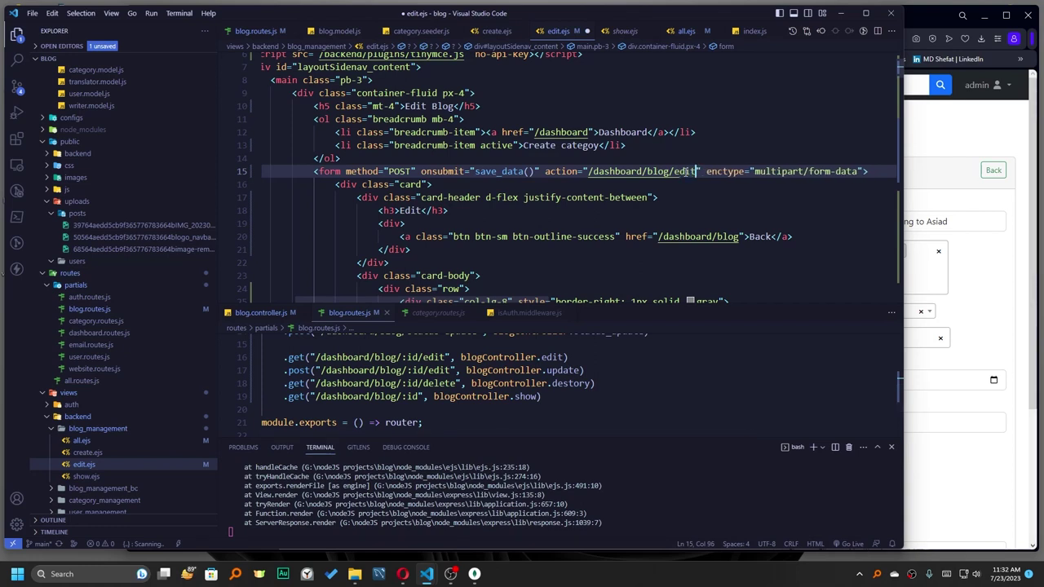
key("Left")
key("Left")
key("Left")
type("/")
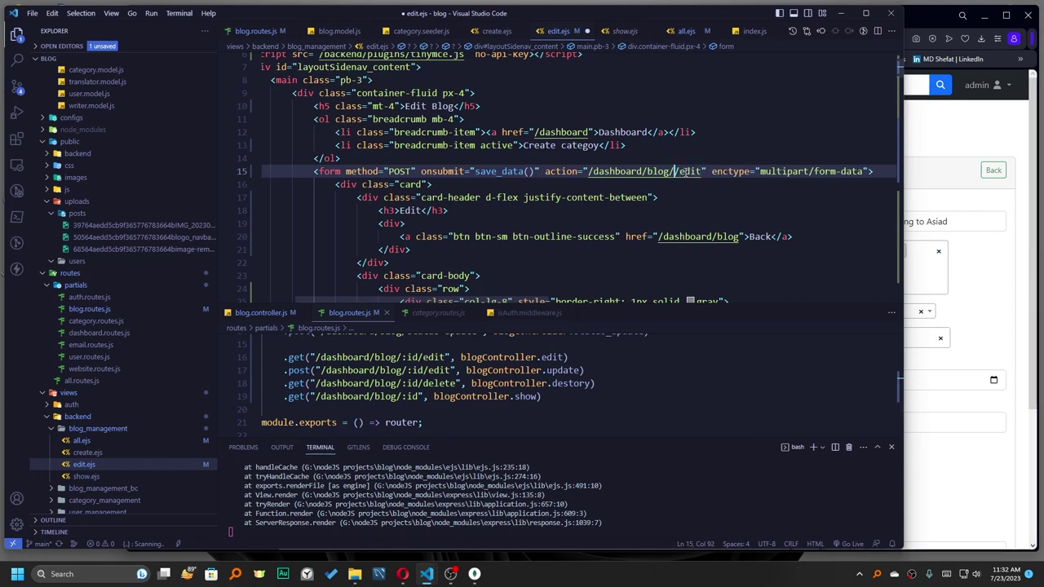
type("edit")
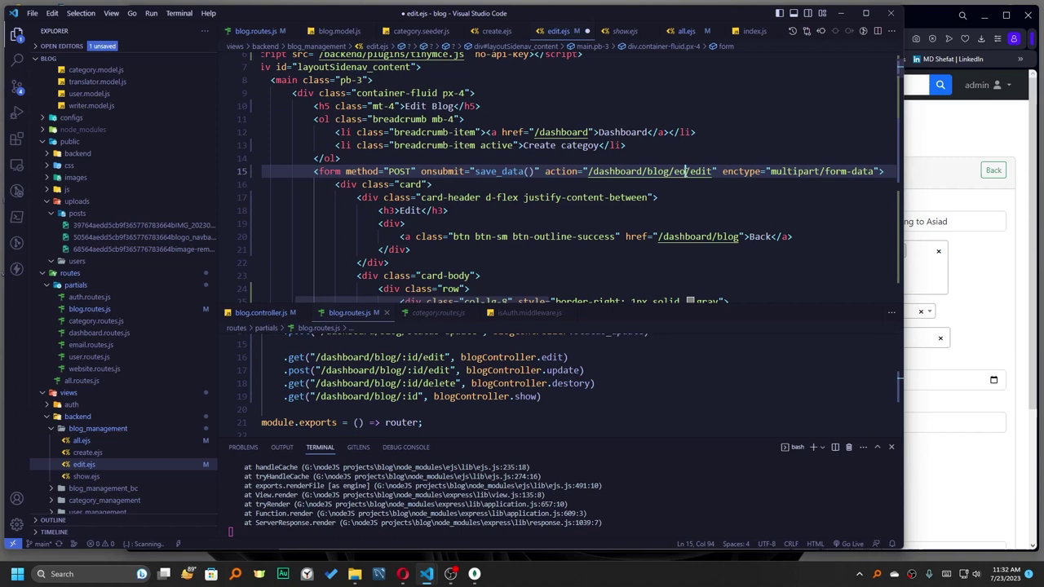
key("ctrl+space")
key("Return")
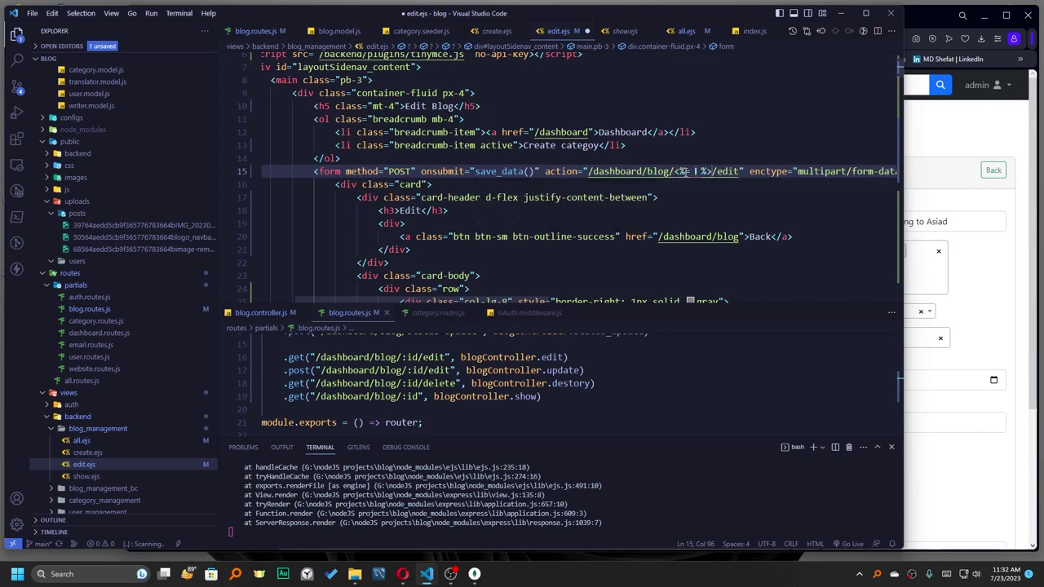
type("data._id")
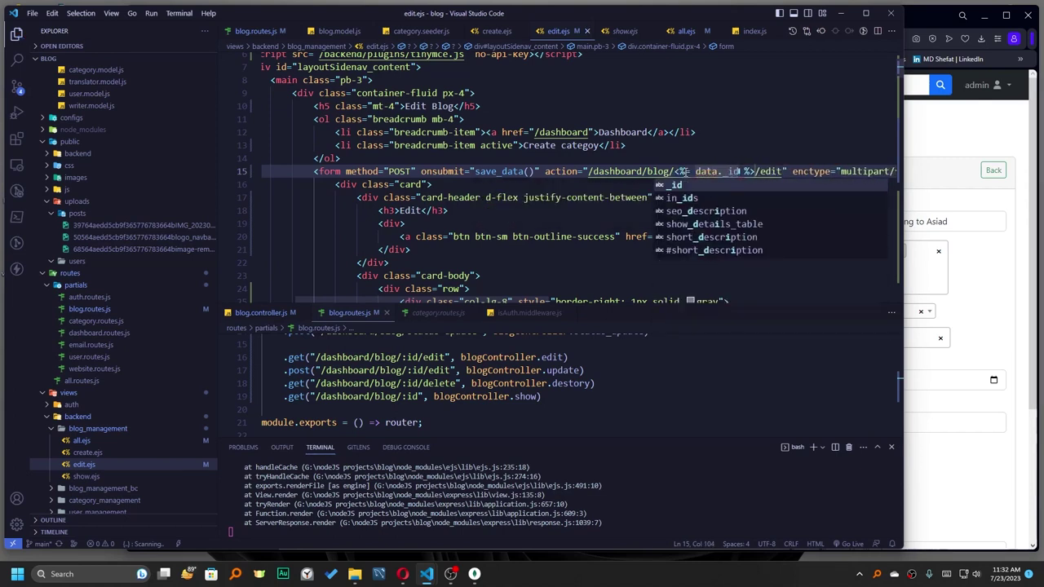
key("Up")
key("Down")
key("Escape")
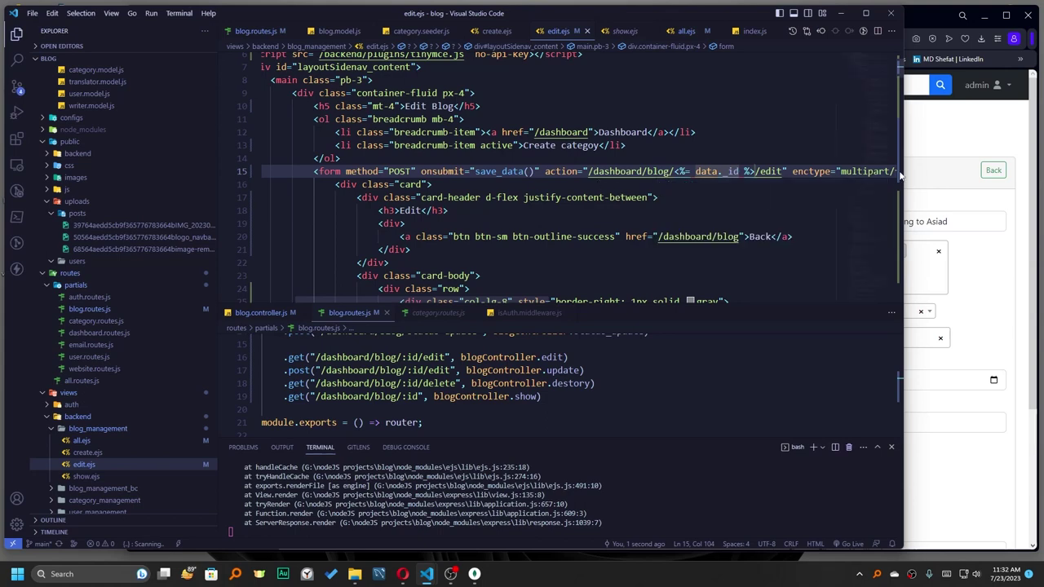
left_click(909, 175)
Reload the edit page and confirm in DevTools that the form action contains the blog's id.
key("F5")
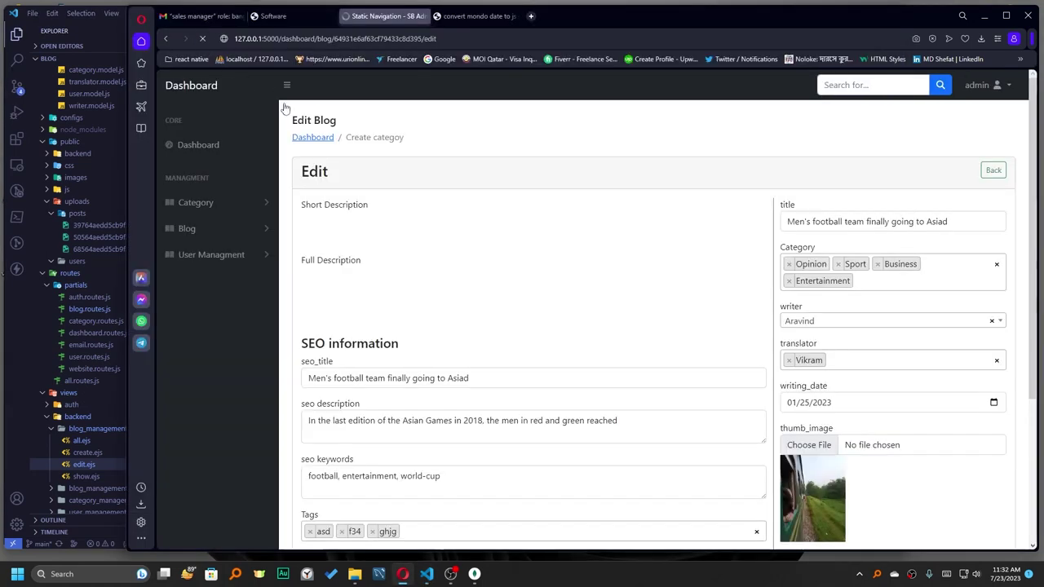
right_click(466, 176)
left_click(522, 374)
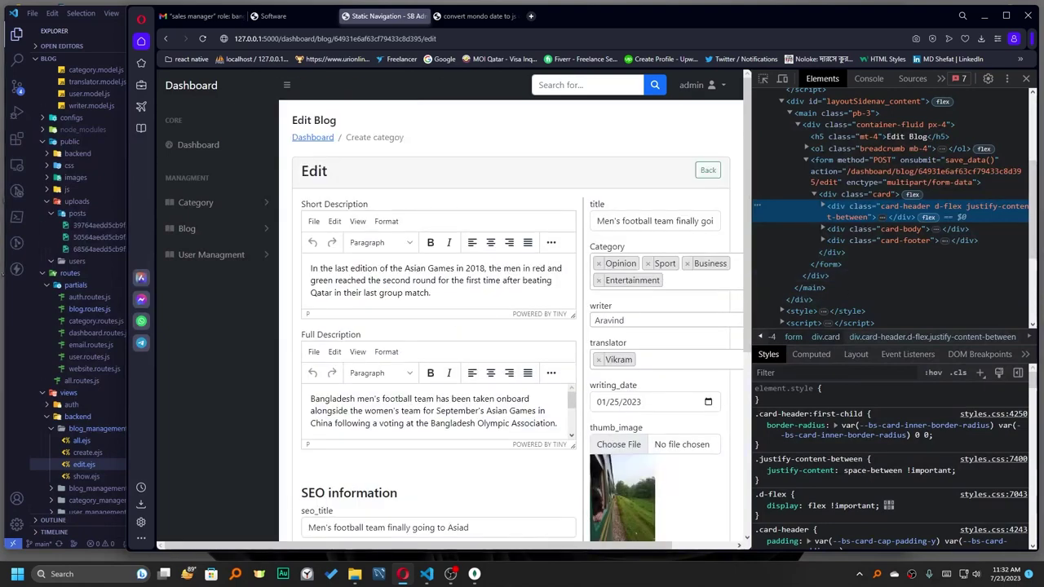
left_click(12, 370)
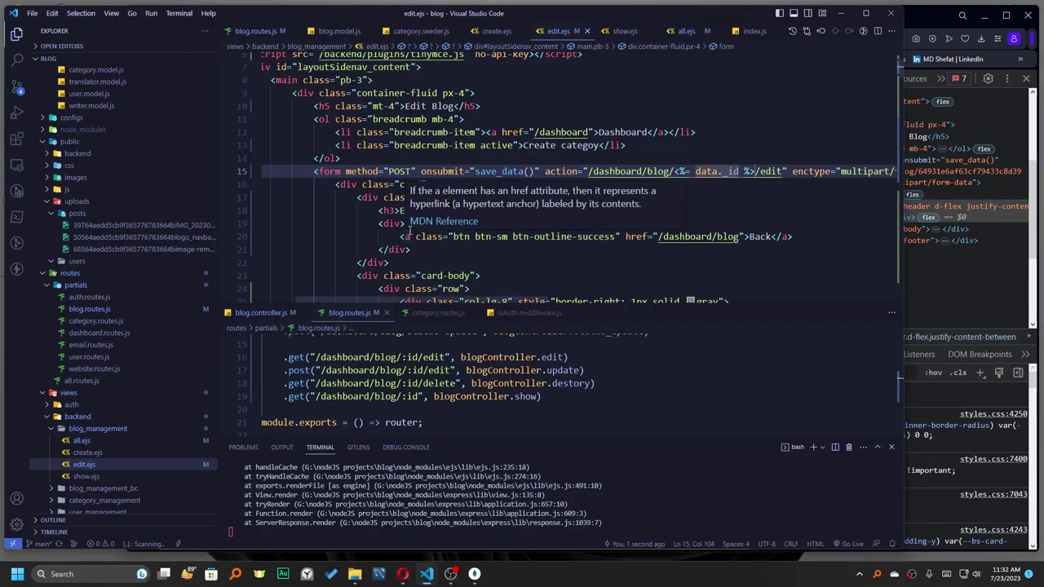
scroll(518, 184, "down", 2)
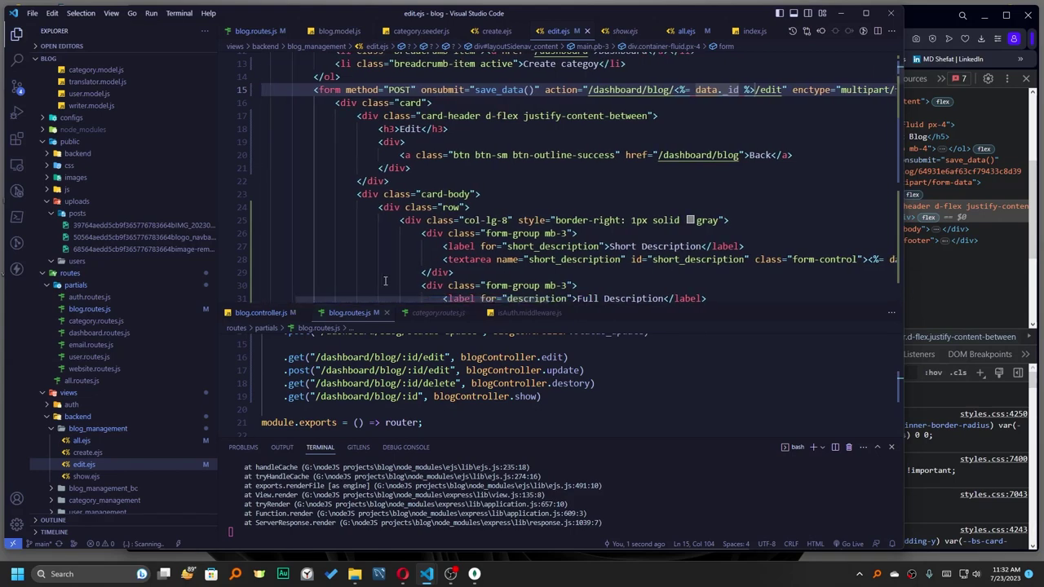
Add 'return res.json(req.body);' at the top of update in blog.controller.js and save.
left_click(263, 312)
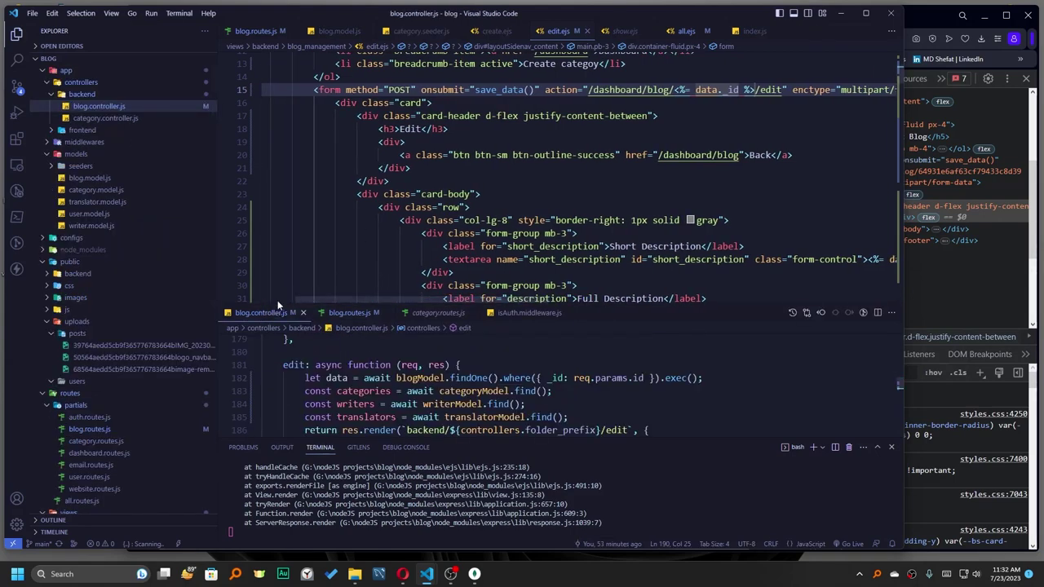
left_click_drag(276, 303, 277, 204)
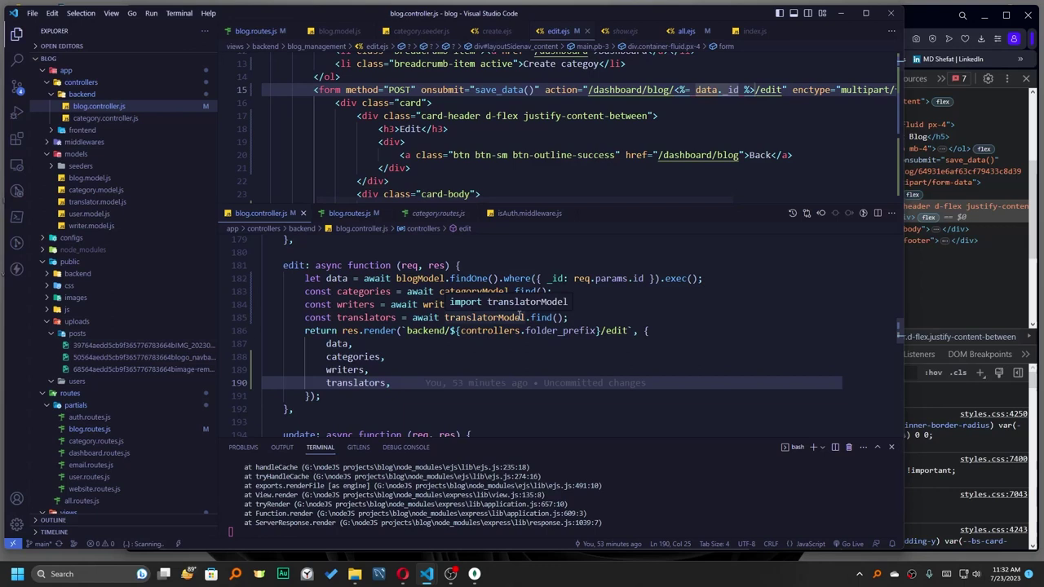
scroll(519, 315, "down", 1)
scroll(519, 315, "down", 2)
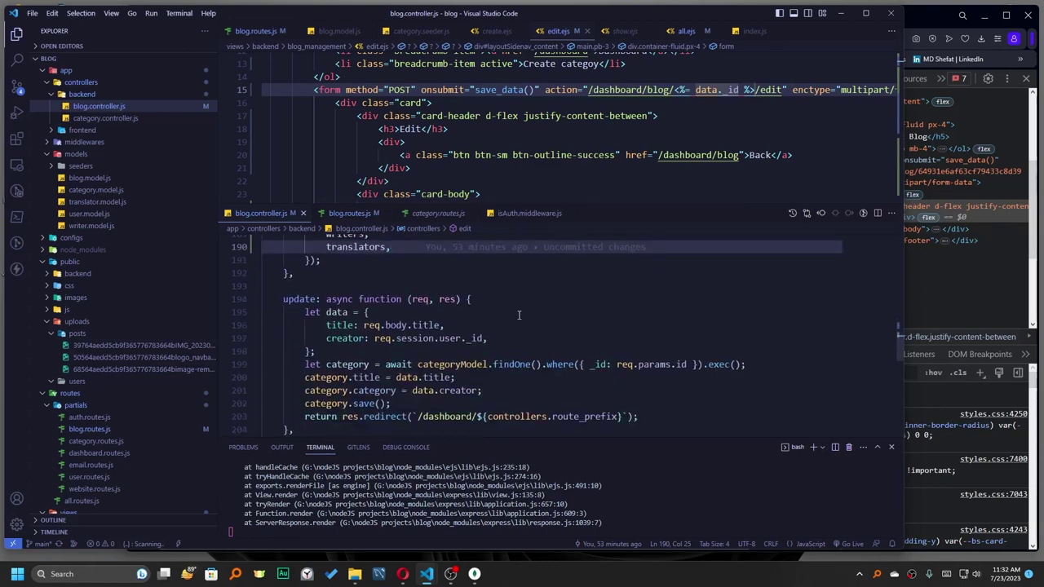
scroll(506, 322, "down", 1)
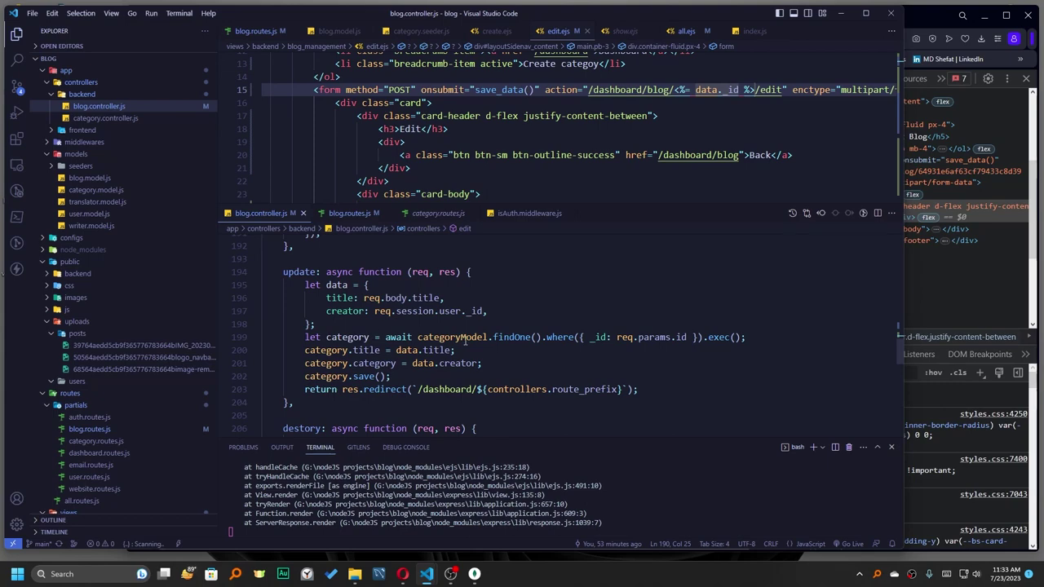
left_click(482, 273)
key("Return")
type("re")
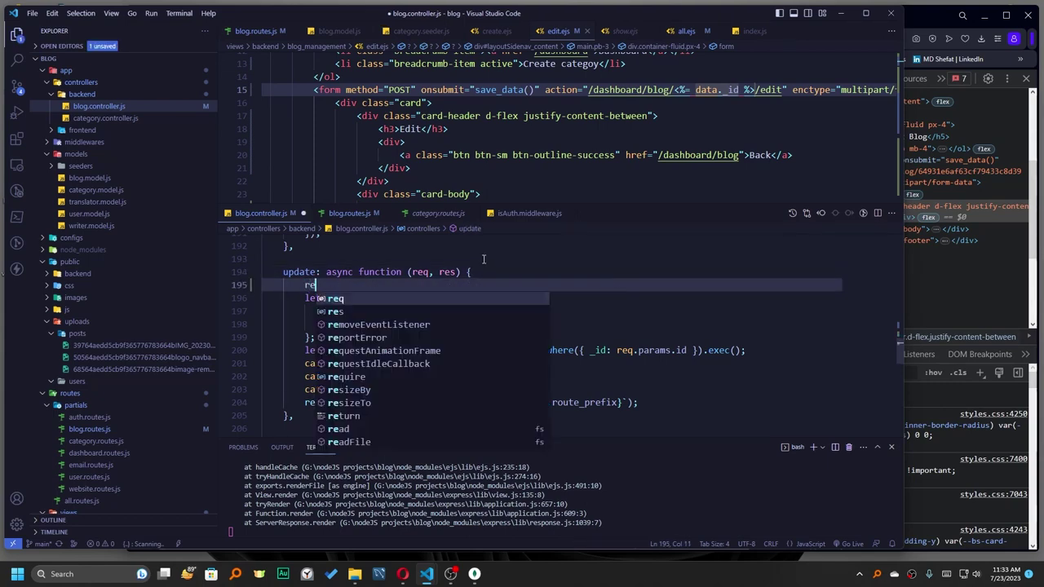
type("turn")
key("Escape")
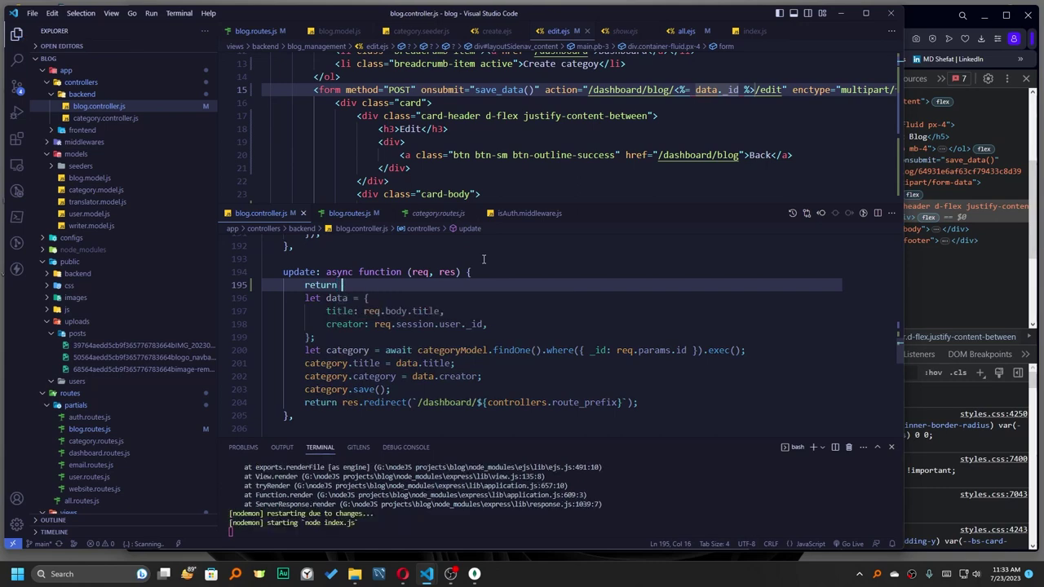
type("req.")
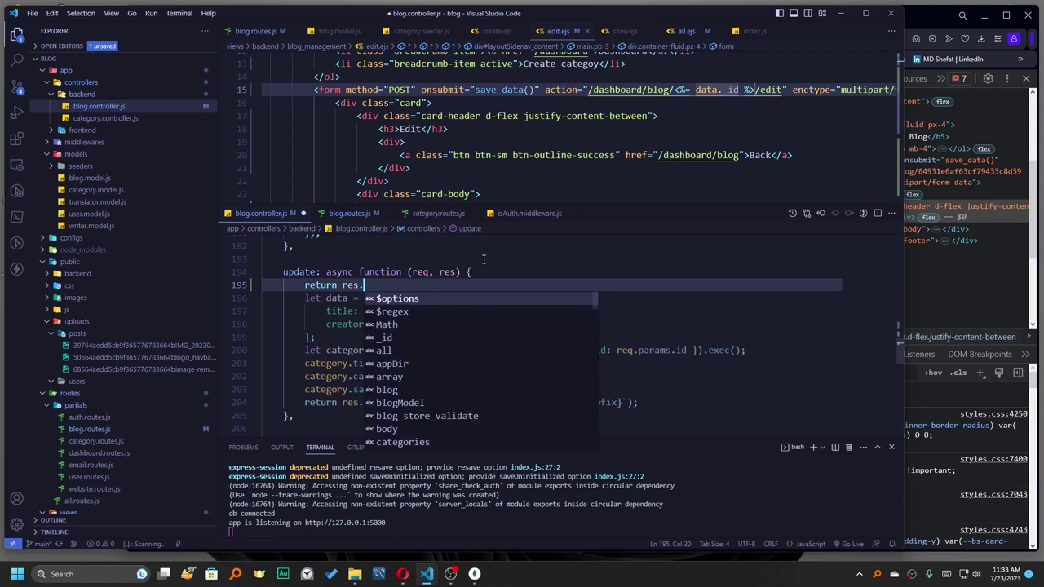
key("BackSpace")
type(".body")
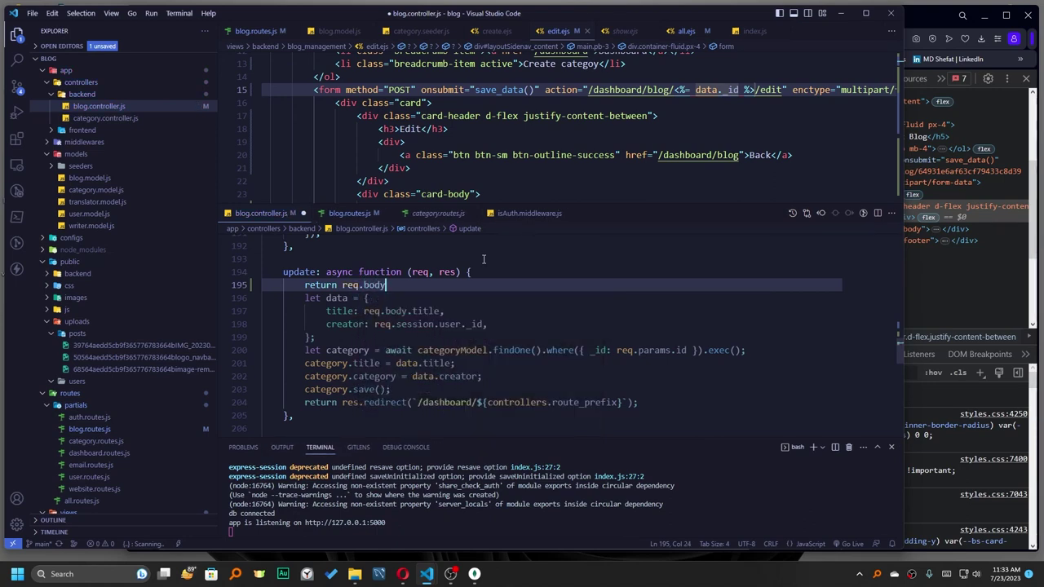
type(";")
key("ctrl+Left")
key("ctrl+Left")
type("rs")
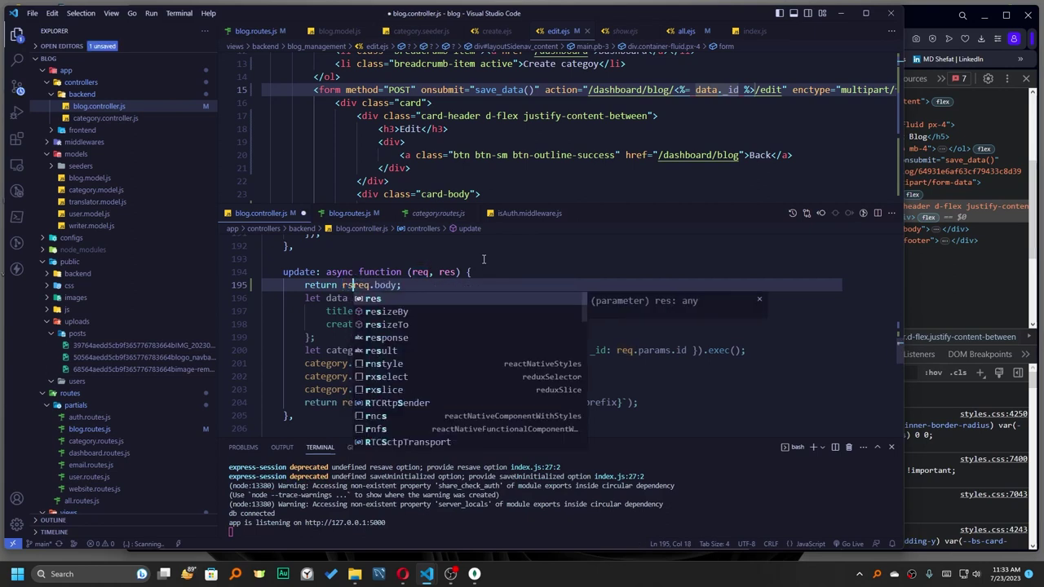
key("Tab")
type(".json(")
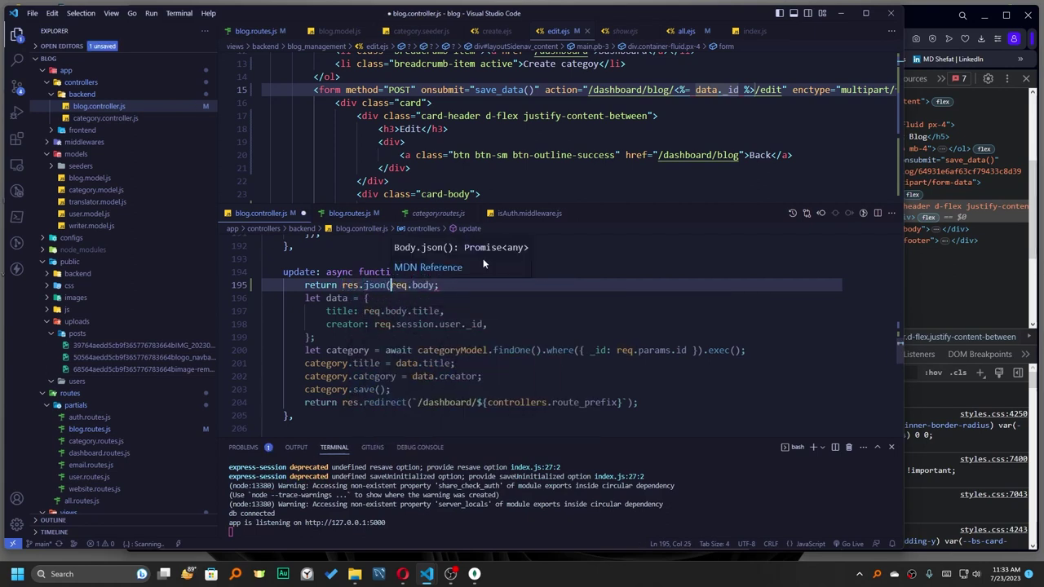
key("Right")
key("Right")
key("Right")
key("Right")
key("Right")
key("Right")
key("Right")
key("Right")
type(")")
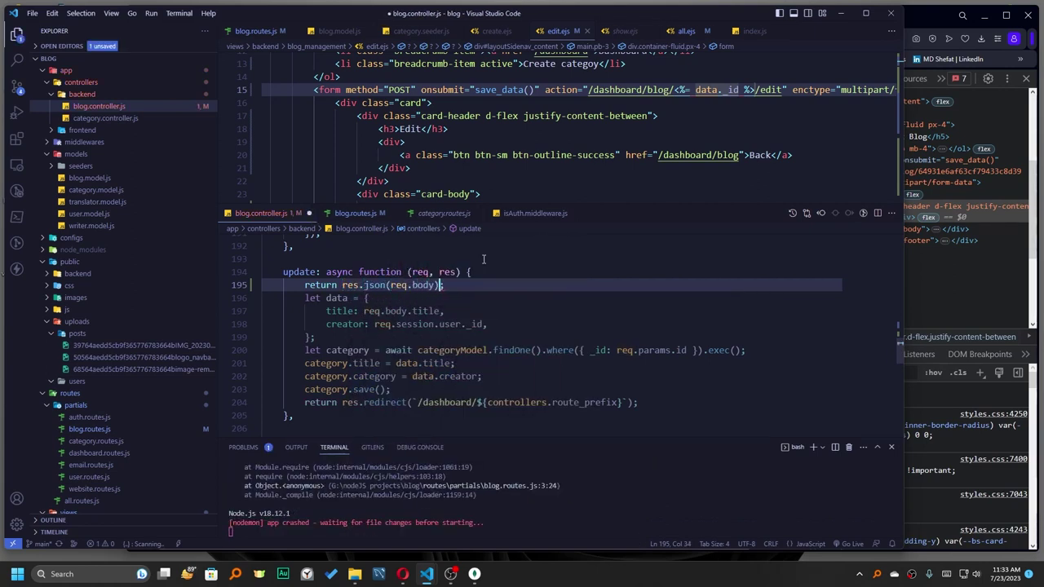
key("Right")
key("ctrl+s")
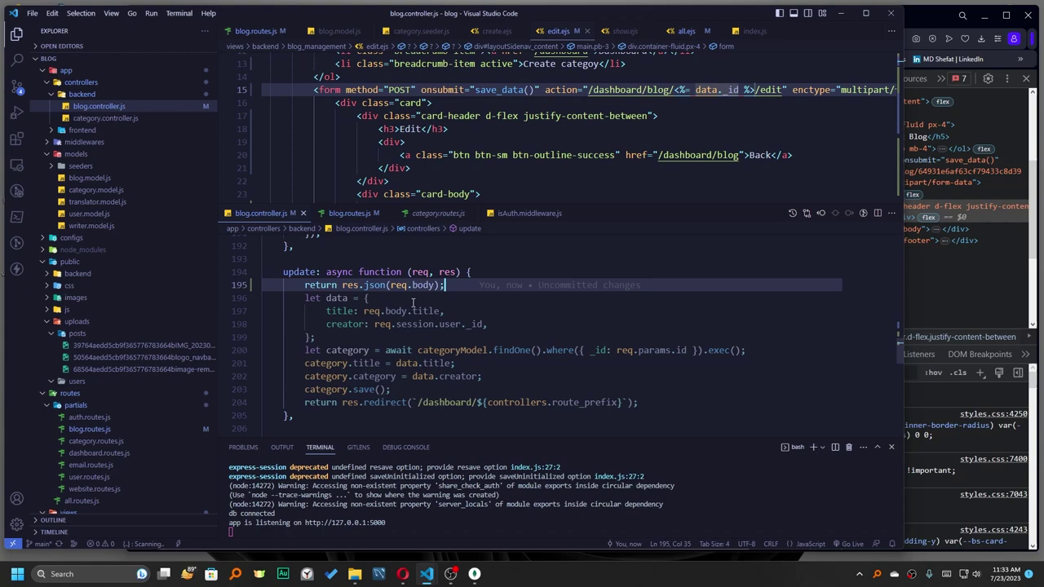
Check the Edit Blog page, then enlarge the edit.ejs editor pane.
left_click(994, 300)
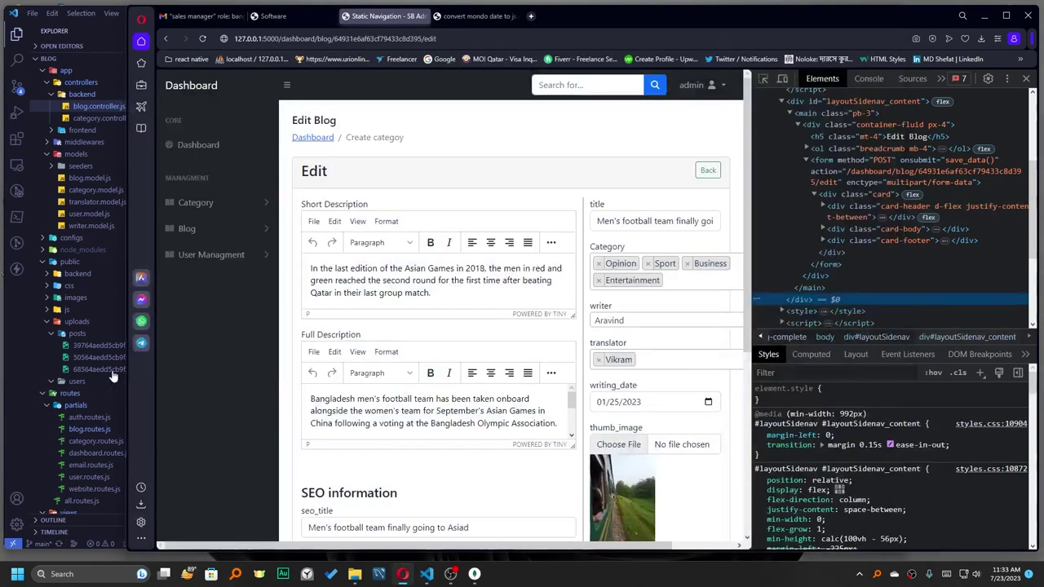
left_click(13, 368)
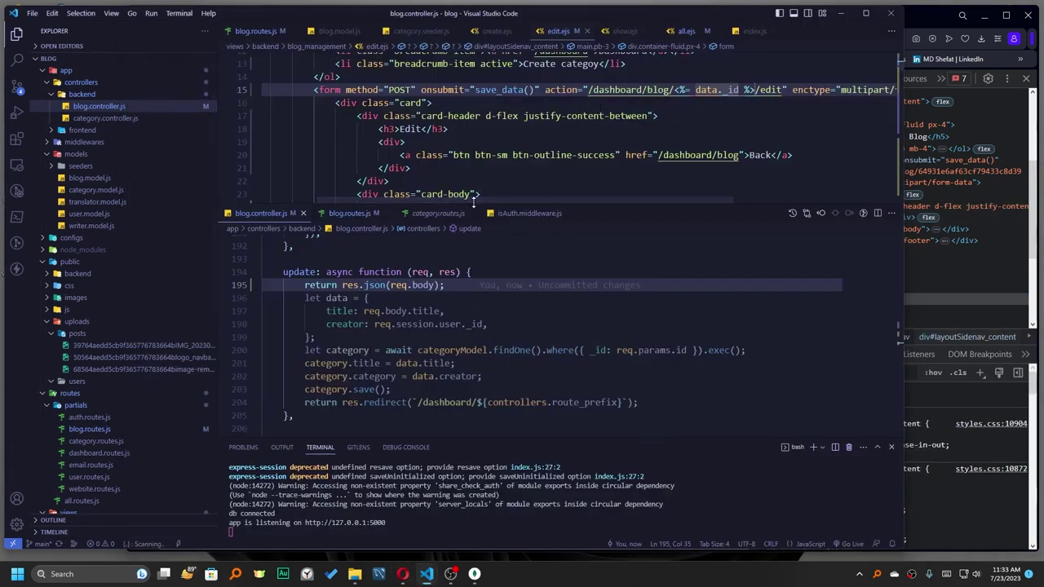
left_click_drag(473, 201, 473, 279)
Comment out form.reset() and reset_select() in save_data, keep console.log(data) active, and save.
double_click(497, 90)
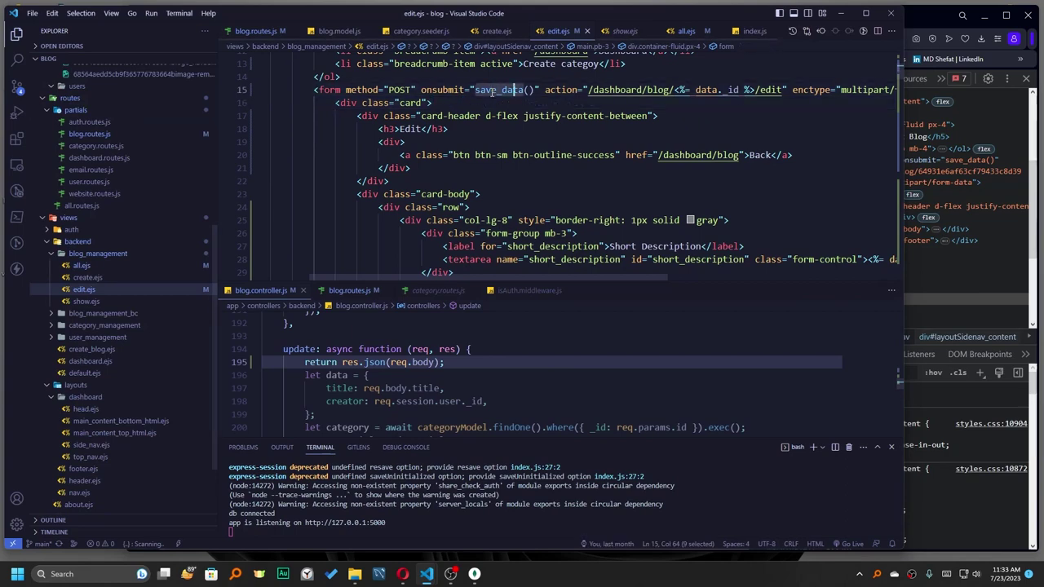
key("F12")
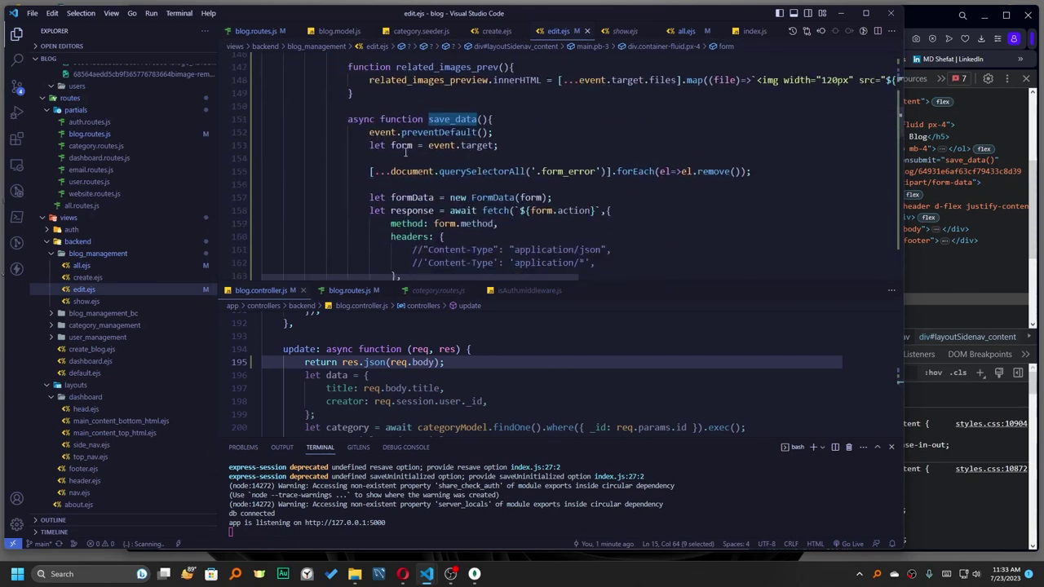
scroll(483, 153, "down", 1)
scroll(485, 159, "down", 2)
scroll(487, 168, "down", 2)
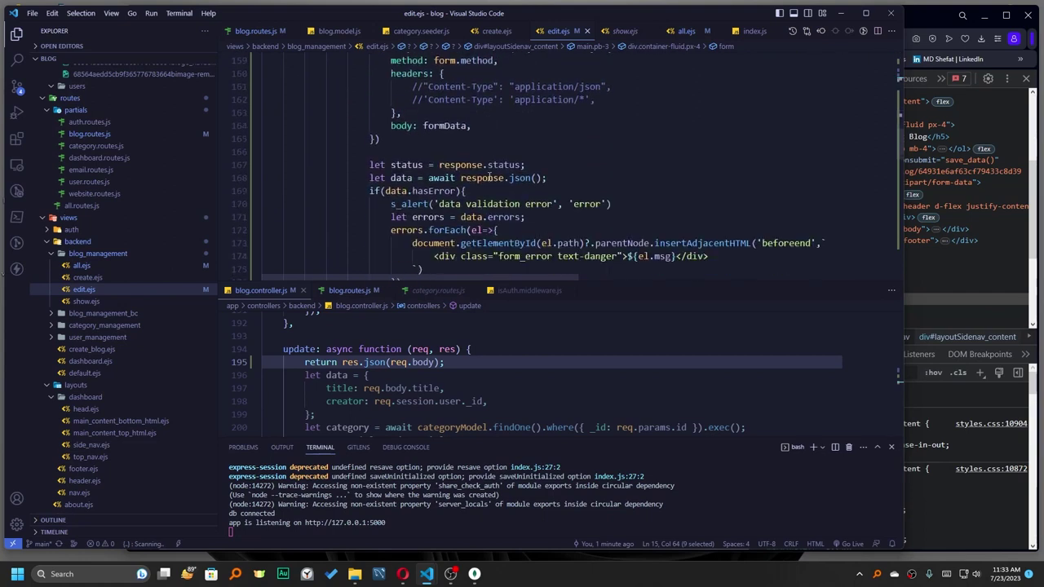
scroll(490, 176, "down", 1)
scroll(489, 176, "down", 1)
scroll(493, 180, "down", 1)
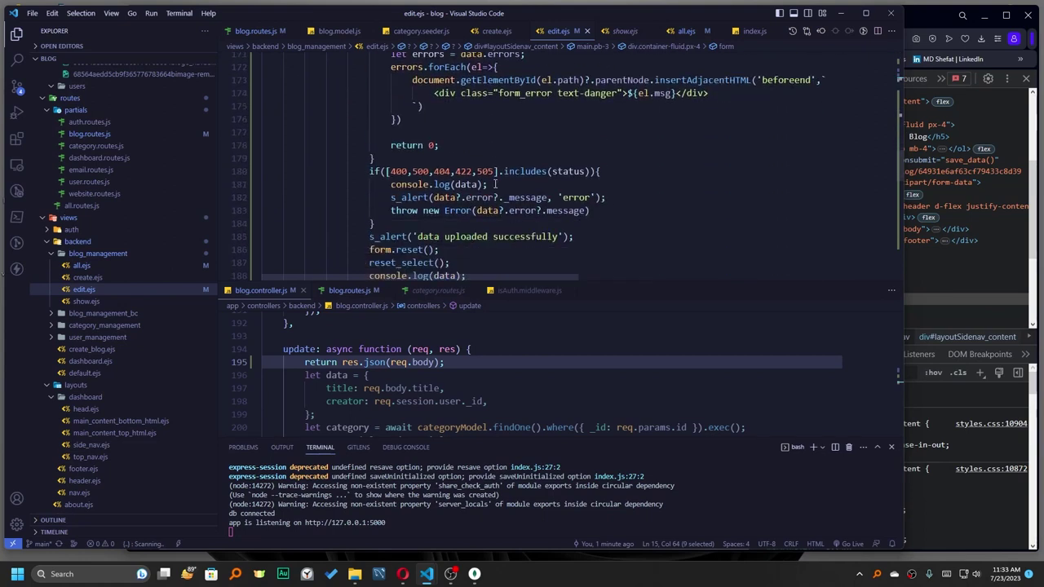
scroll(495, 184, "down", 1)
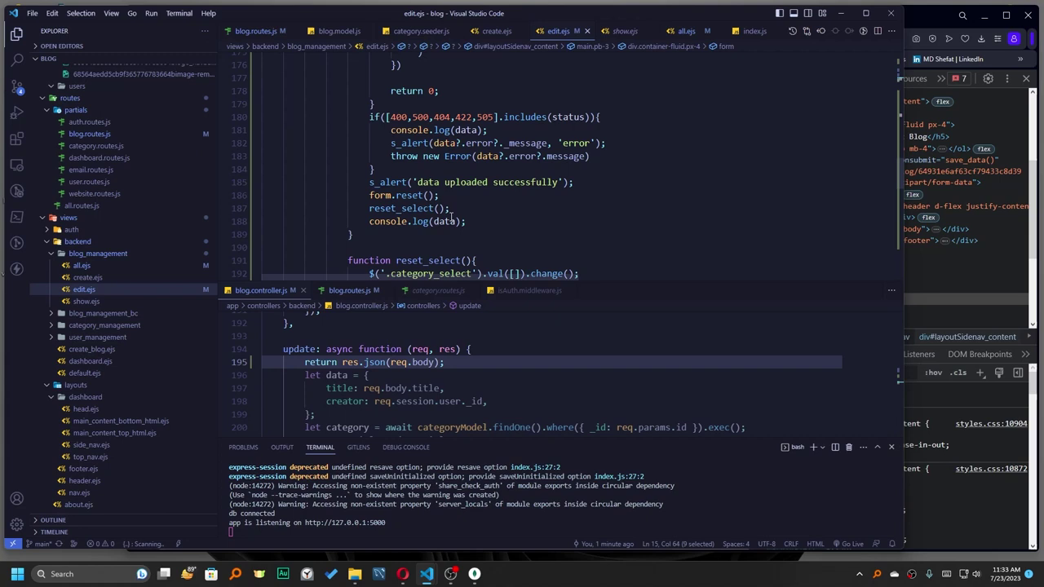
left_click_drag(471, 221, 445, 196)
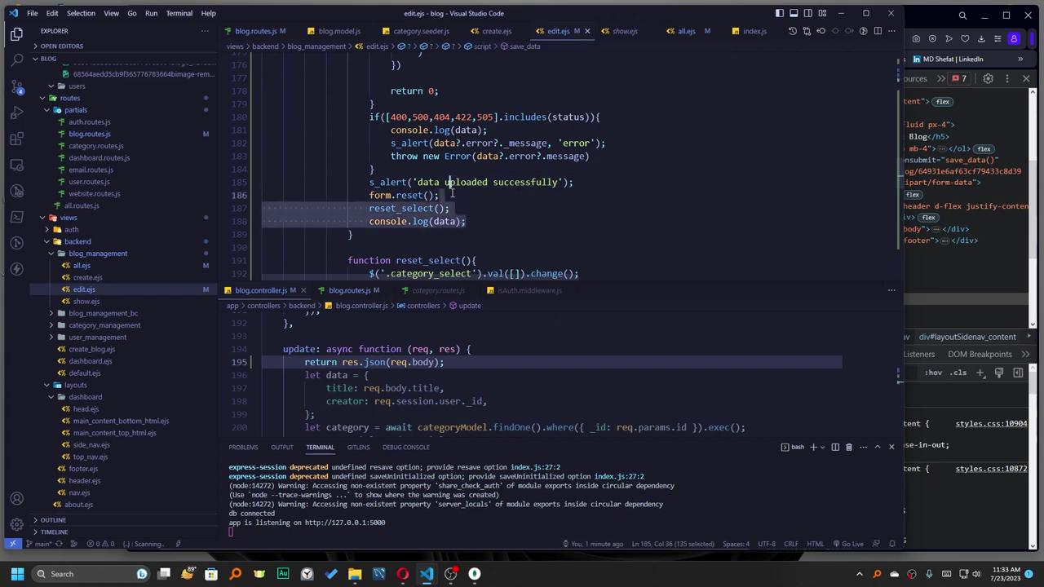
key("ctrl+slash")
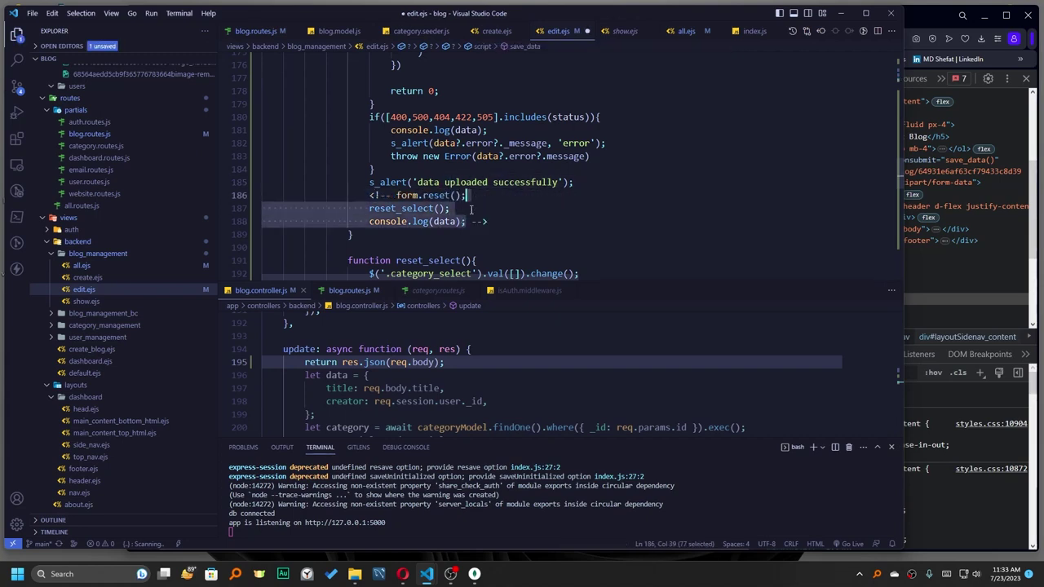
key("ctrl+z")
key("Home")
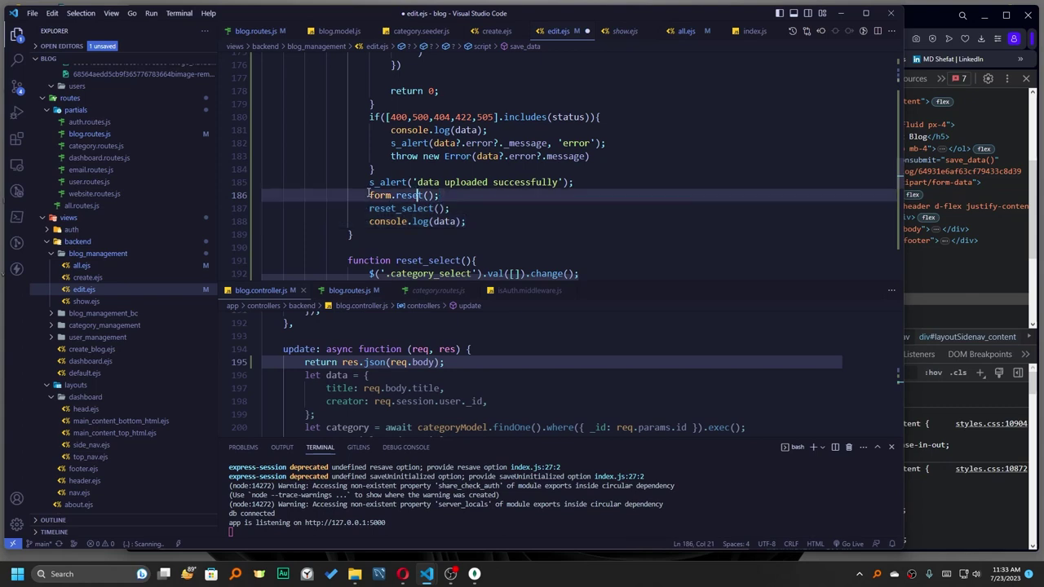
type("//")
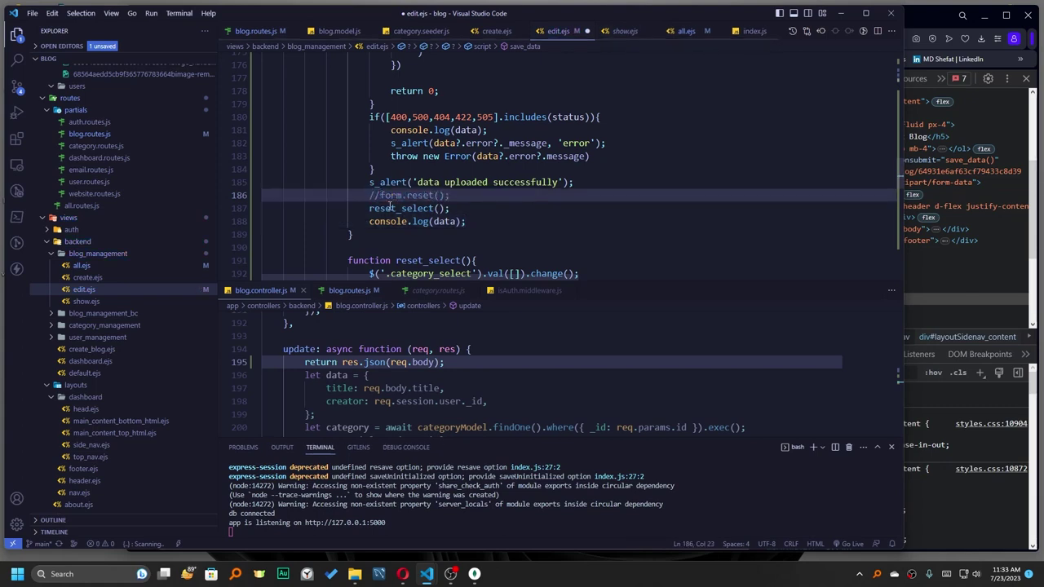
type("/")
key("Down")
key("Home")
type("//")
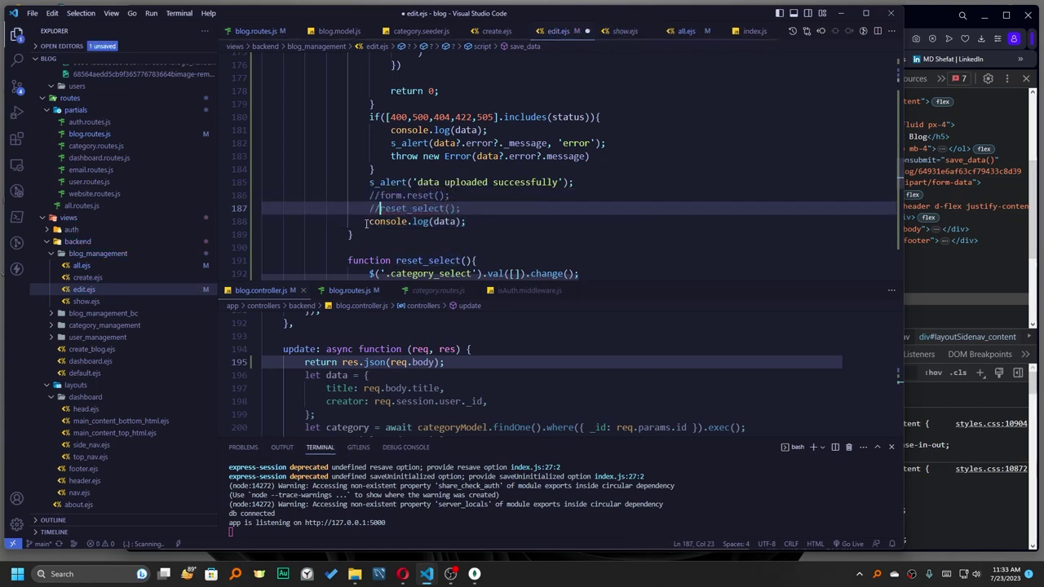
key("Down")
key("Home")
type("//")
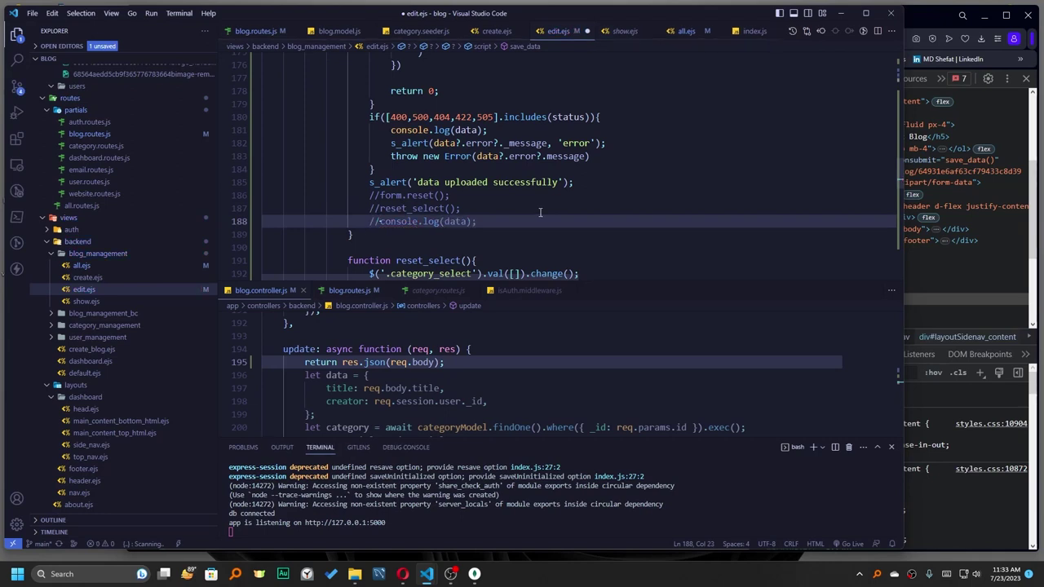
key("BackSpace")
key("BackSpace")
key("ctrl+s")
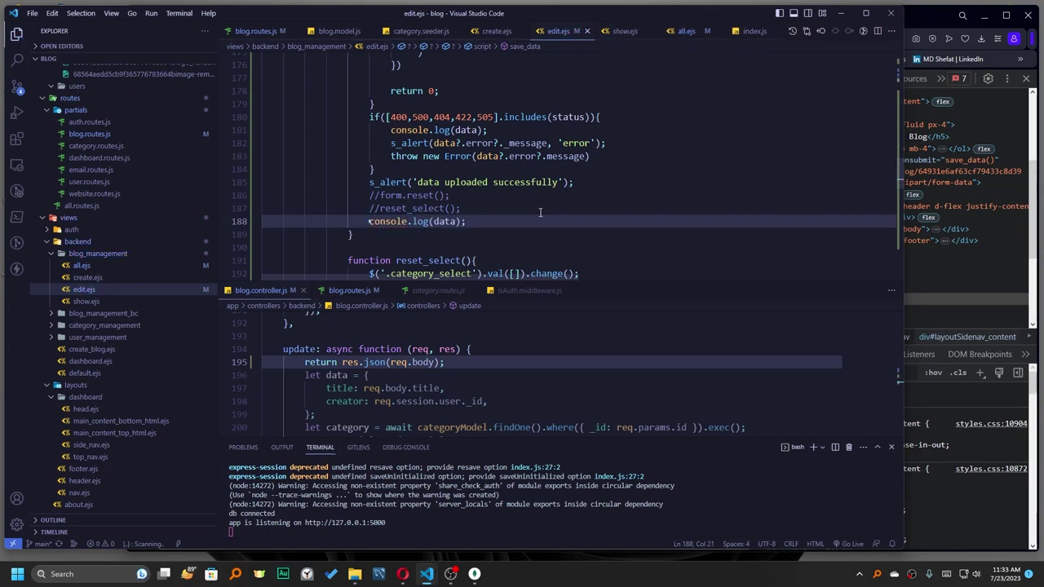
scroll(540, 213, "up", 2)
scroll(540, 213, "up", 1)
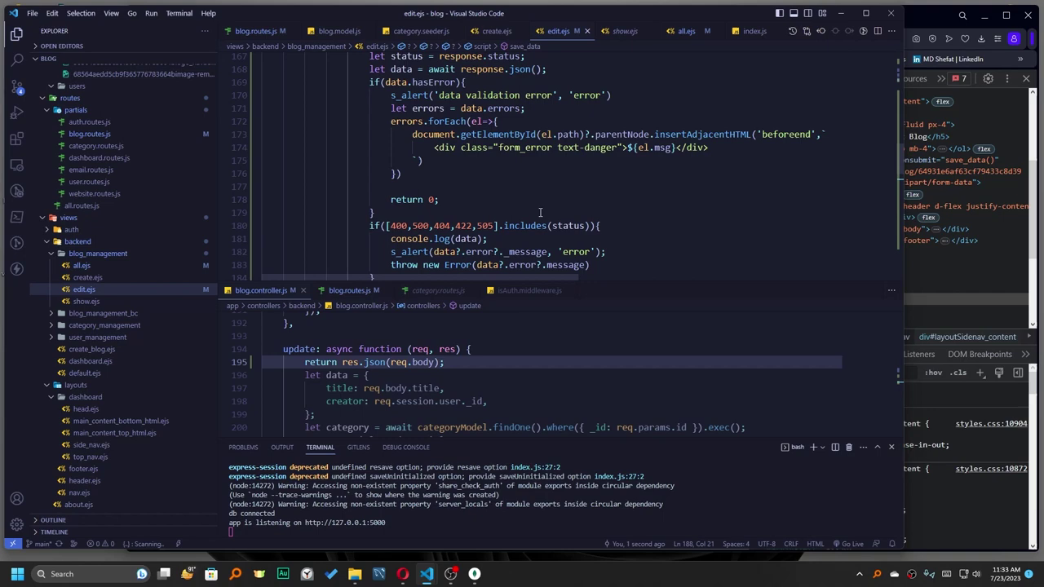
scroll(540, 213, "up", 2)
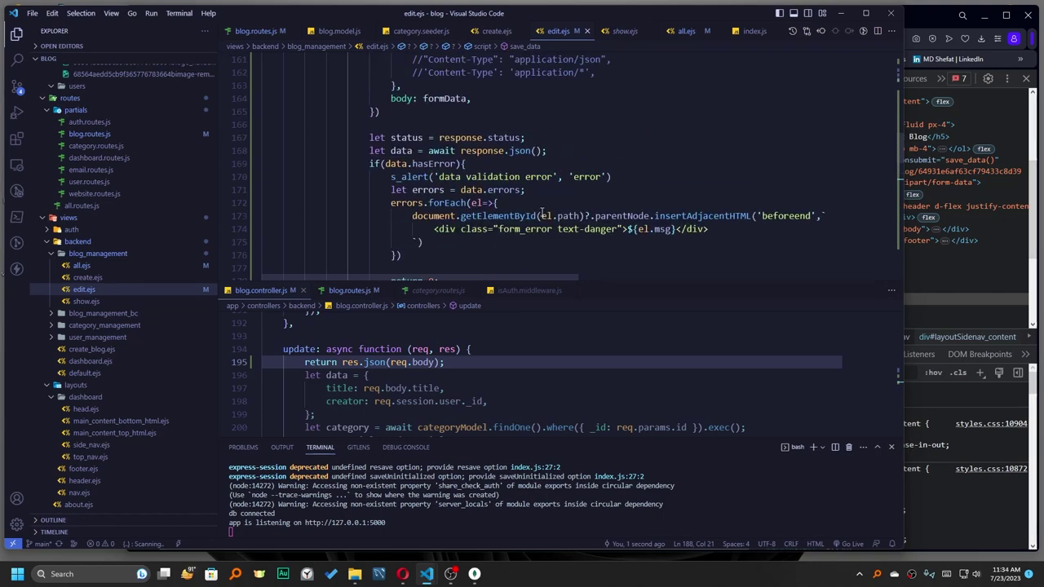
Reload the edit page, submit it, and expand the logged form data in the Console.
left_click(1033, 243)
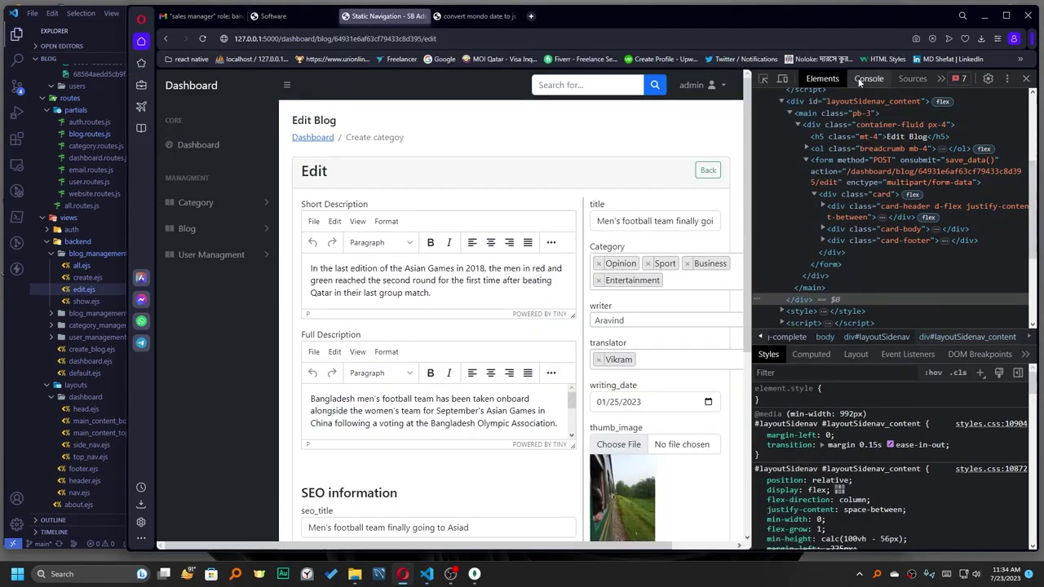
left_click(858, 80)
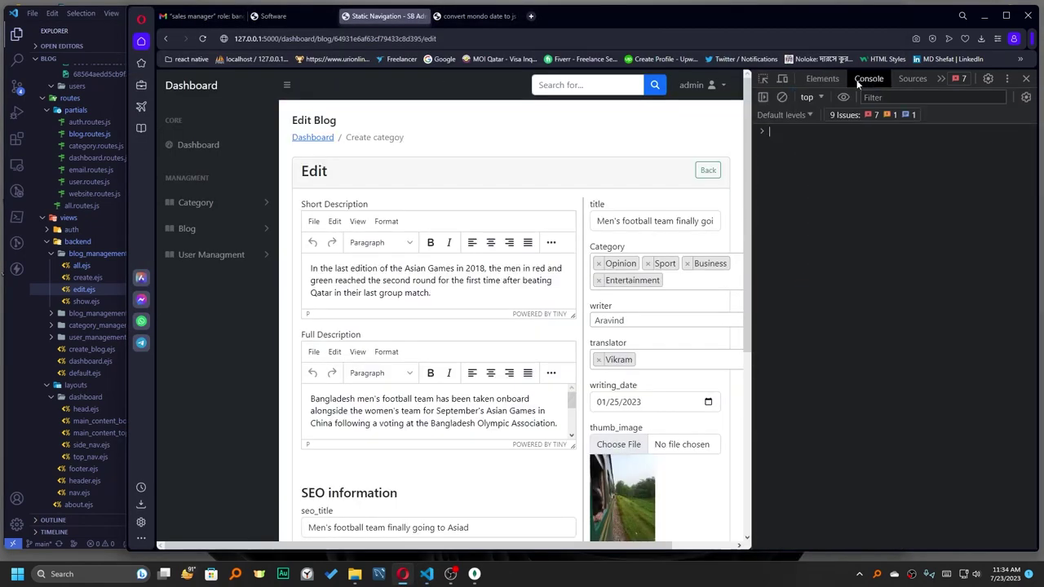
left_click(196, 38)
scroll(544, 454, "down", 4)
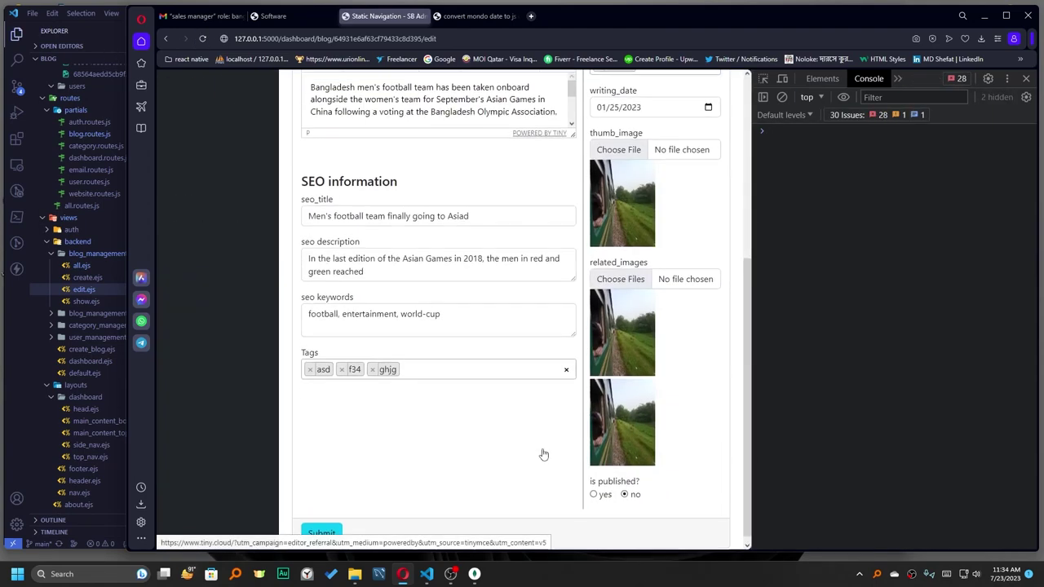
left_click(327, 528)
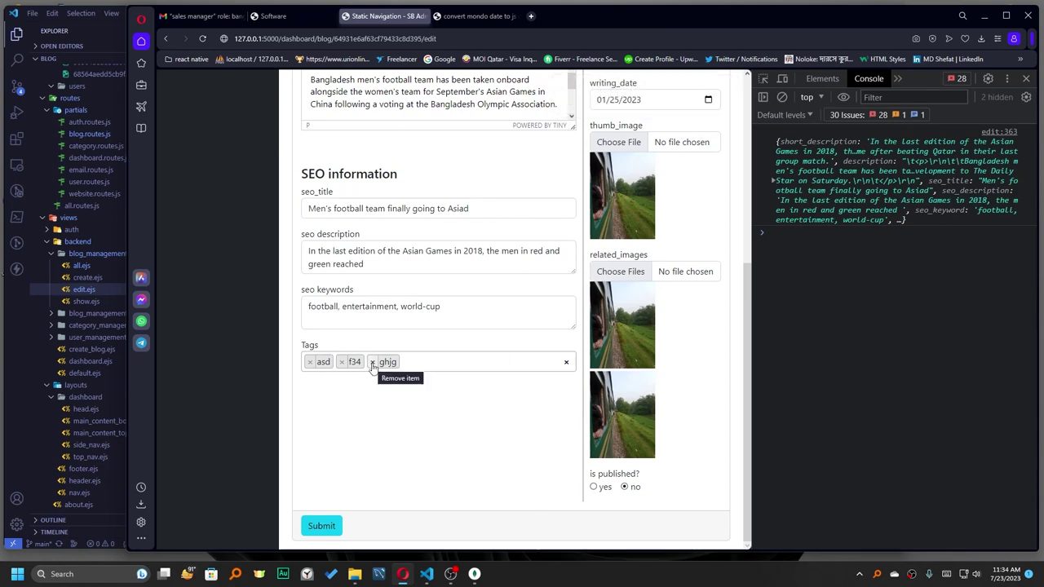
left_click(776, 181)
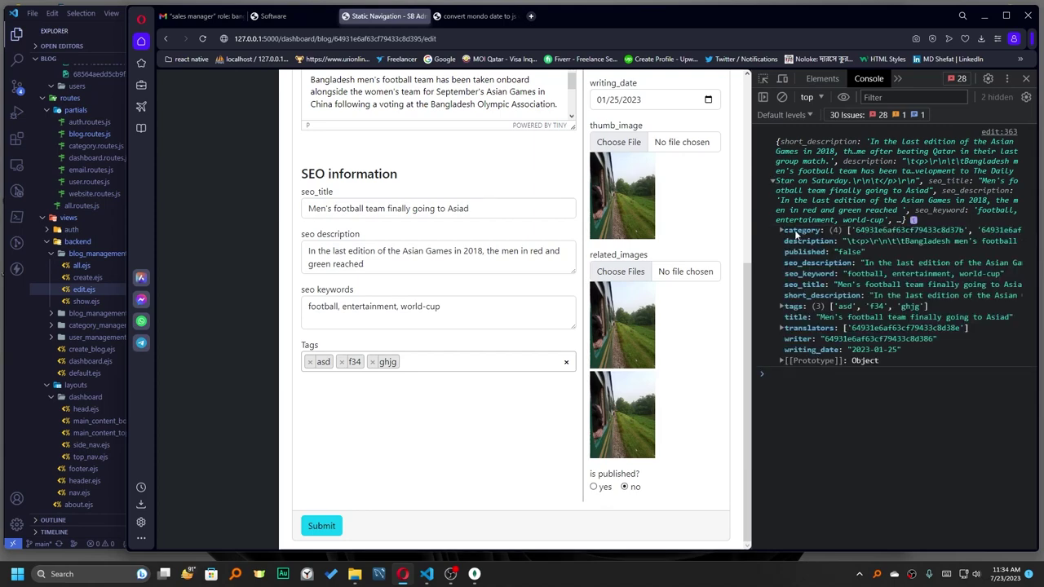
scroll(731, 261, "up", 2)
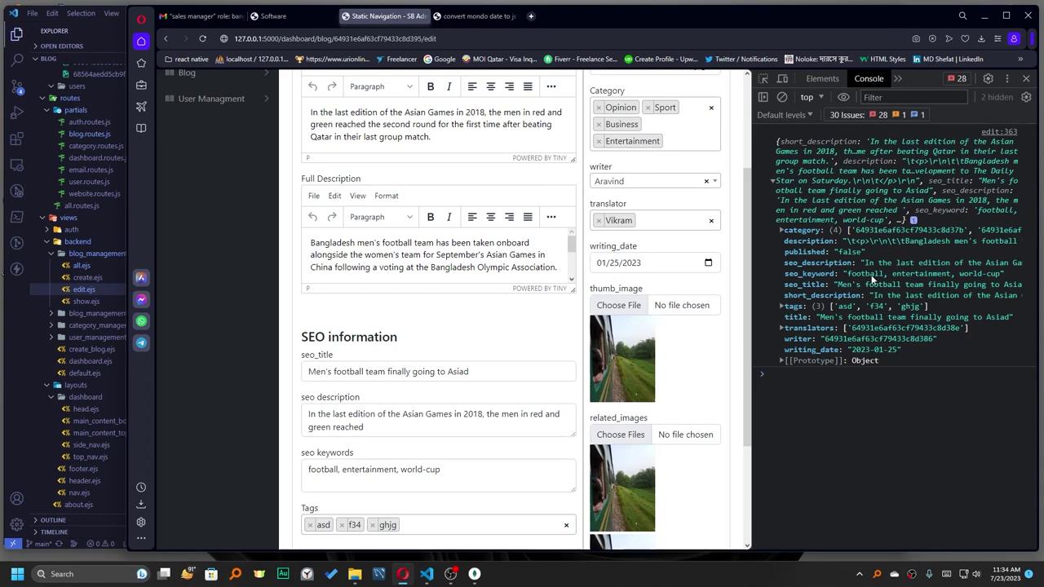
scroll(546, 274, "up", 2)
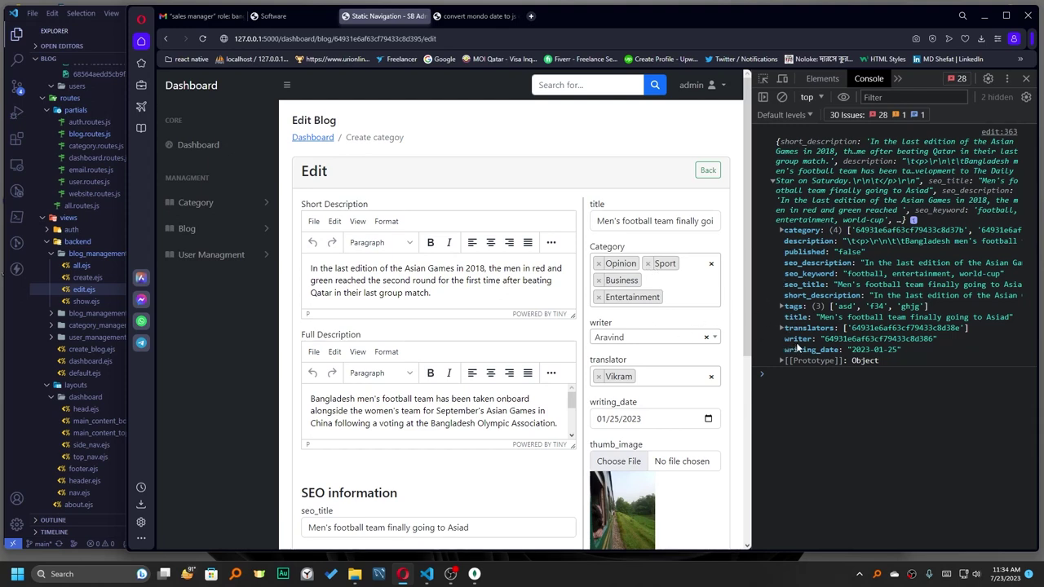
scroll(672, 327, "down", 1)
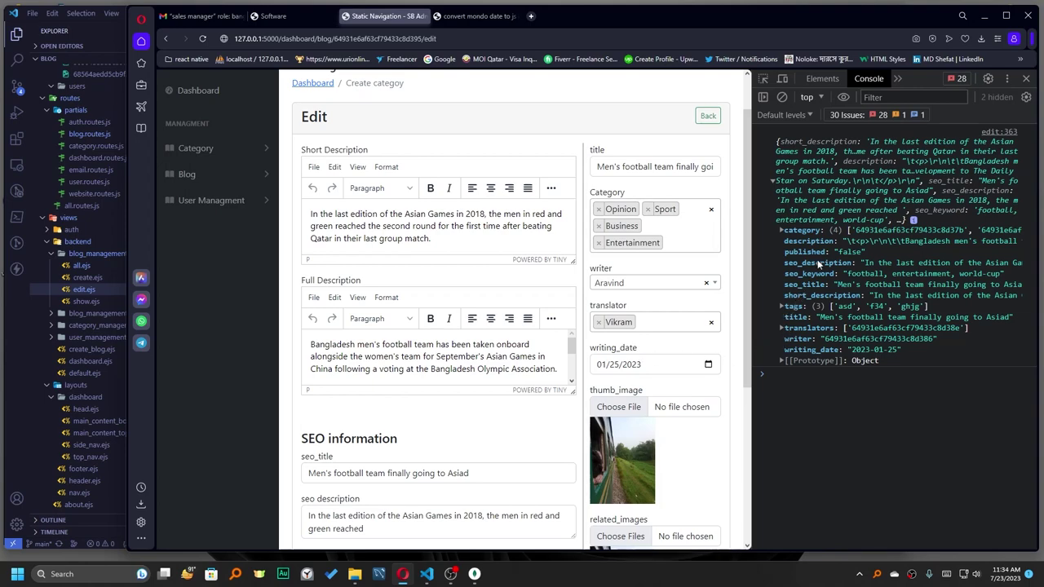
scroll(686, 367, "down", 2)
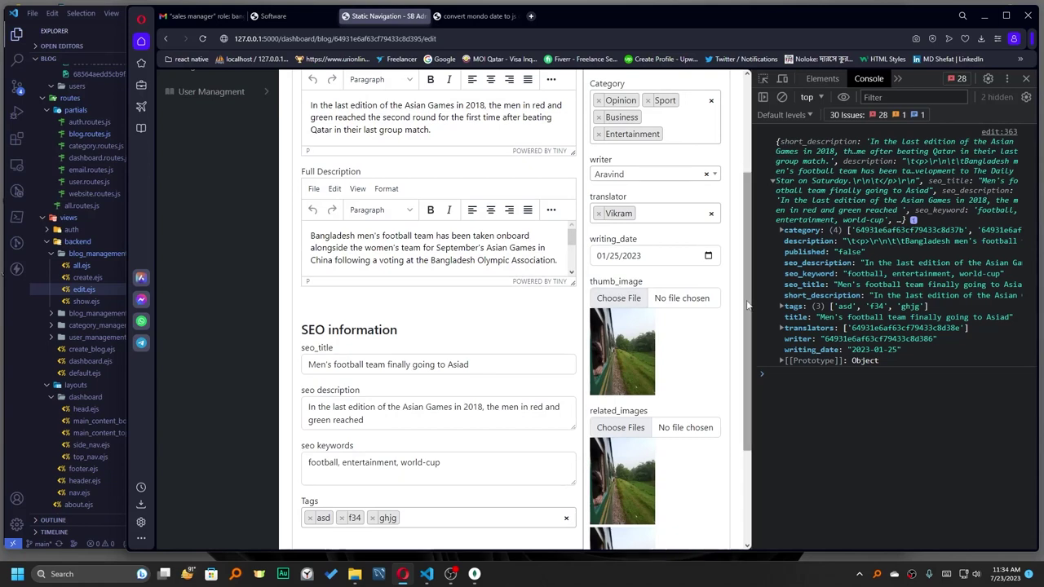
left_click(634, 298)
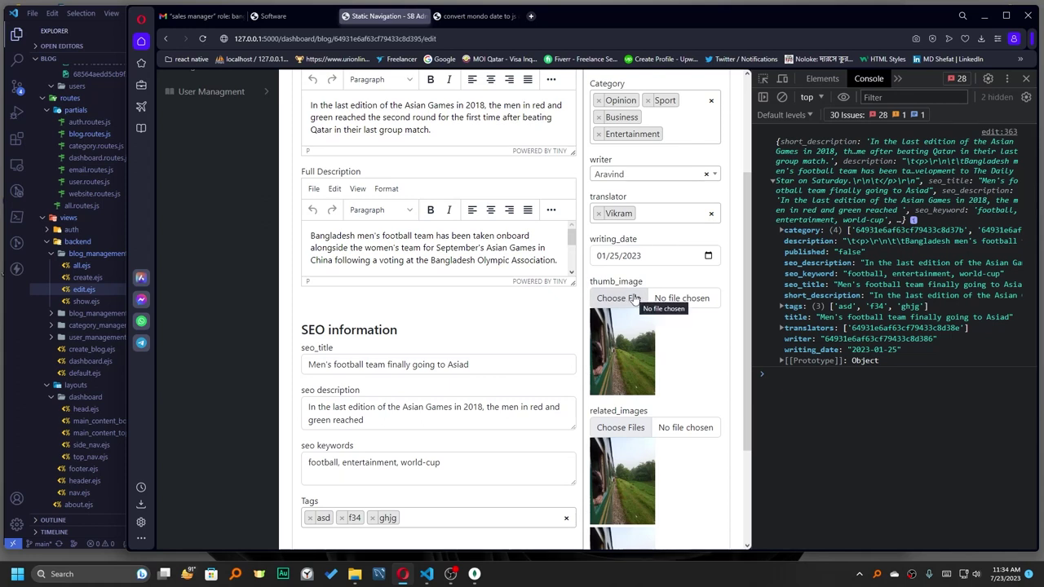
scroll(634, 299, "down", 1)
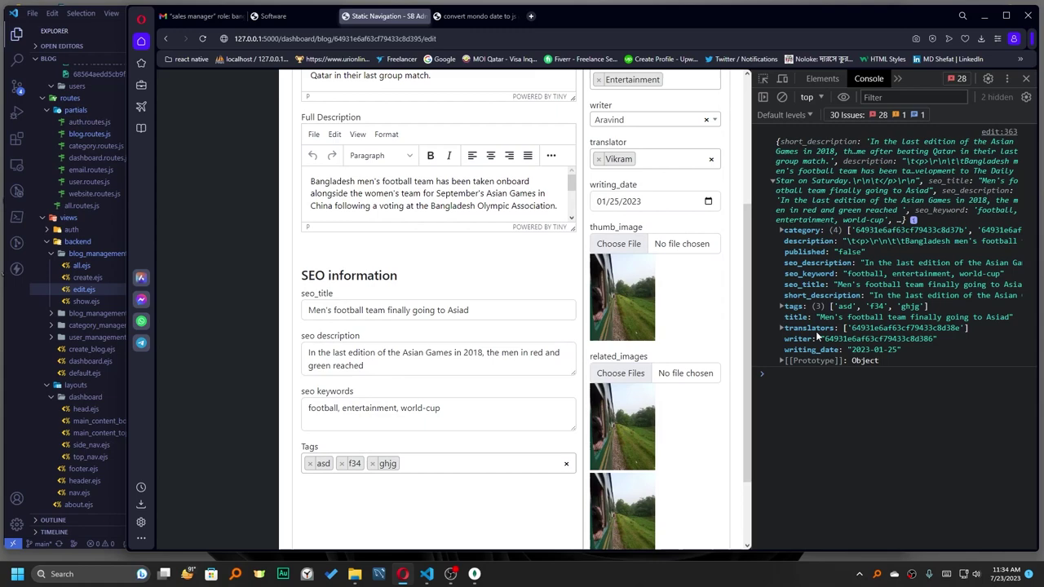
scroll(677, 398, "down", 1)
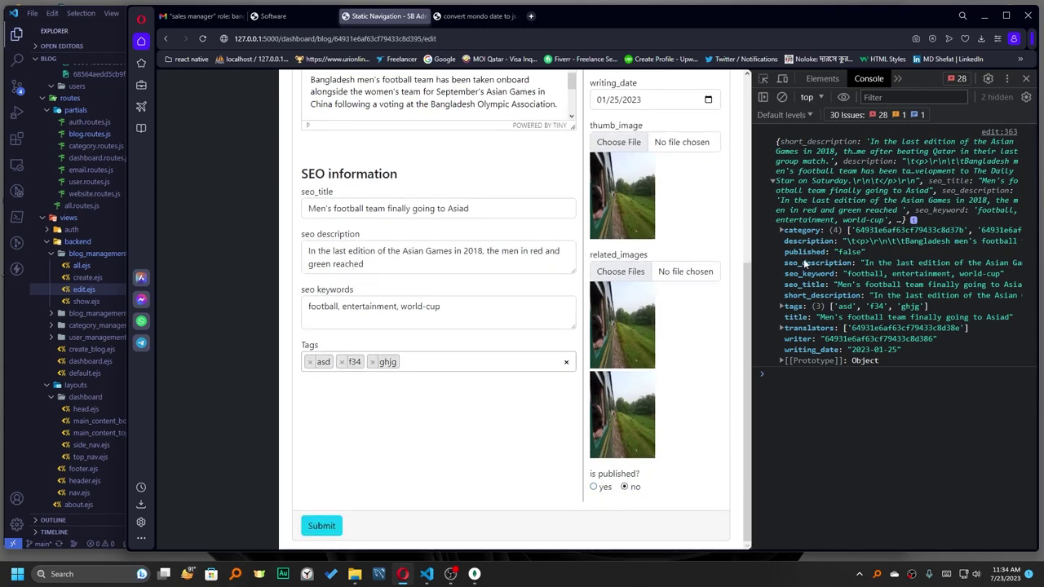
scroll(530, 352, "up", 3)
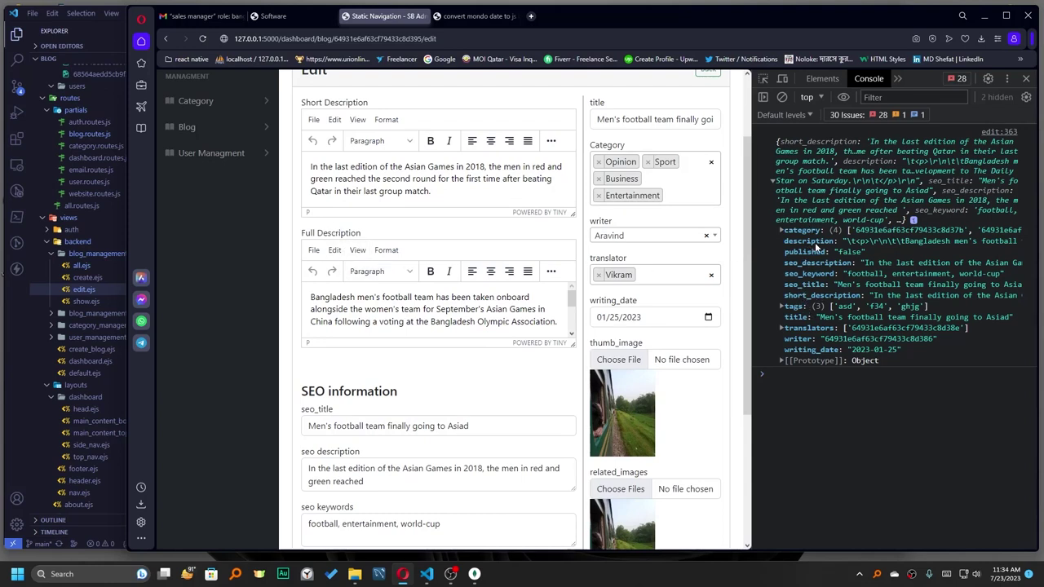
scroll(433, 271, "down", 3)
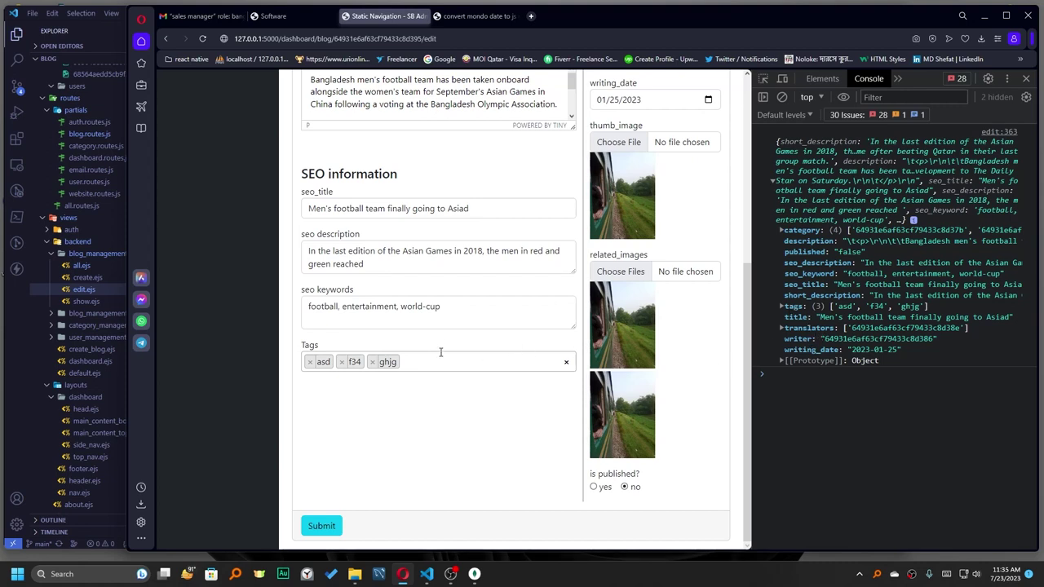
scroll(441, 353, "up", 2)
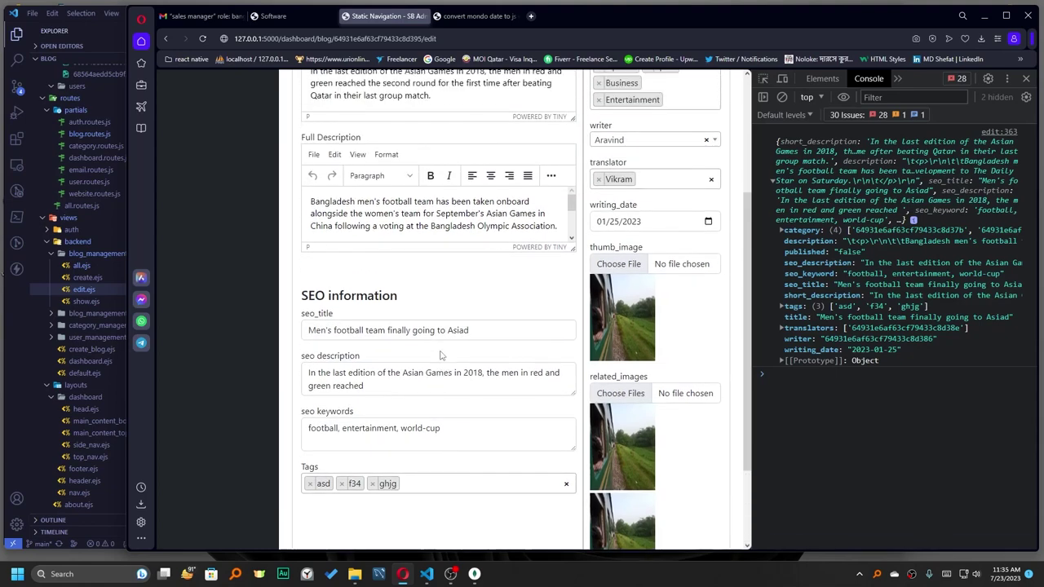
scroll(440, 356, "up", 1)
scroll(642, 205, "up", 2)
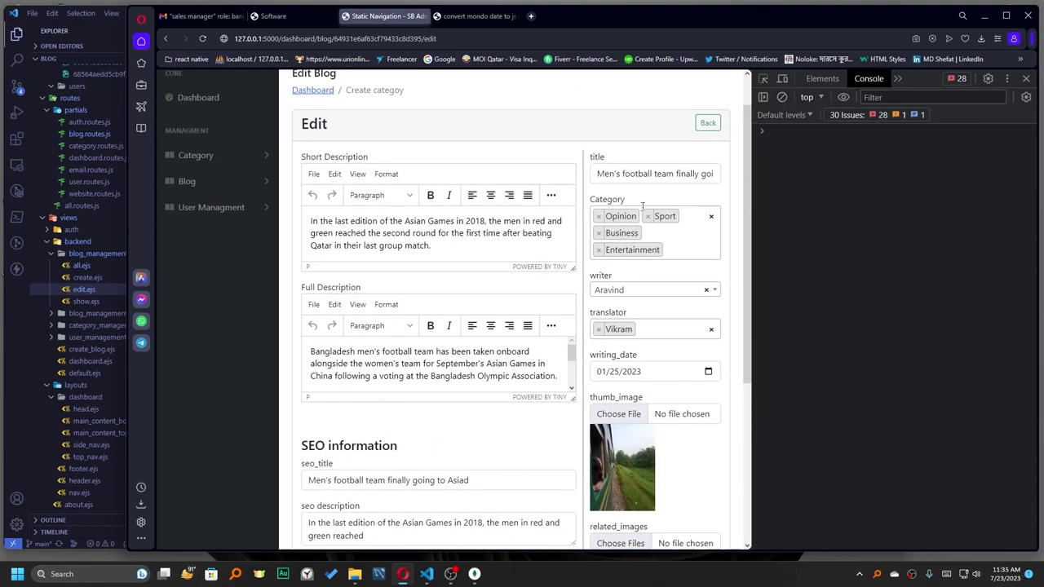
Remove the Business, Entertainment and Sport categories and prefix the title with 'update'.
left_click(599, 234)
left_click(599, 232)
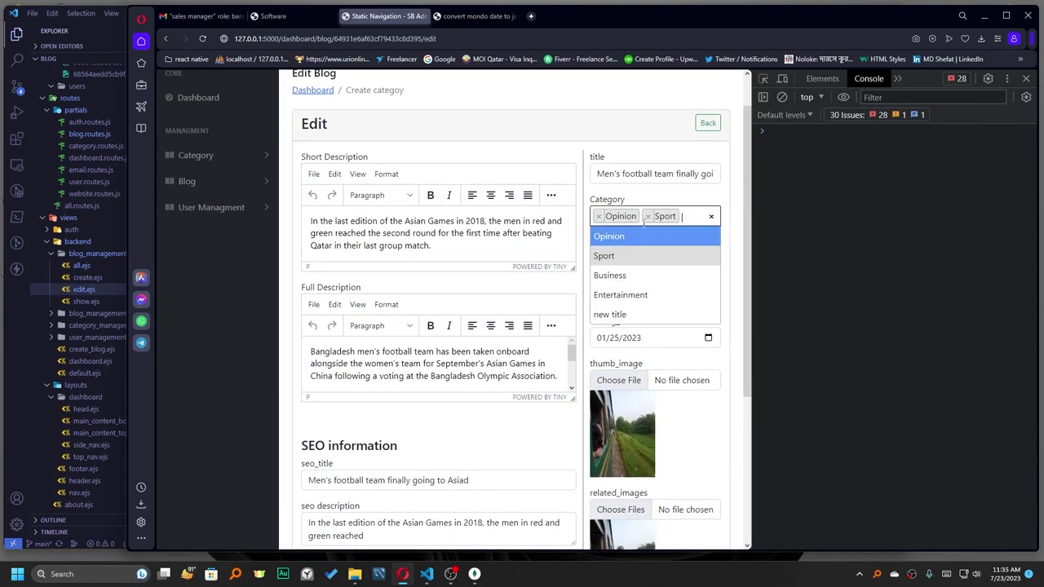
left_click(648, 216)
left_click(737, 224)
double_click(665, 174)
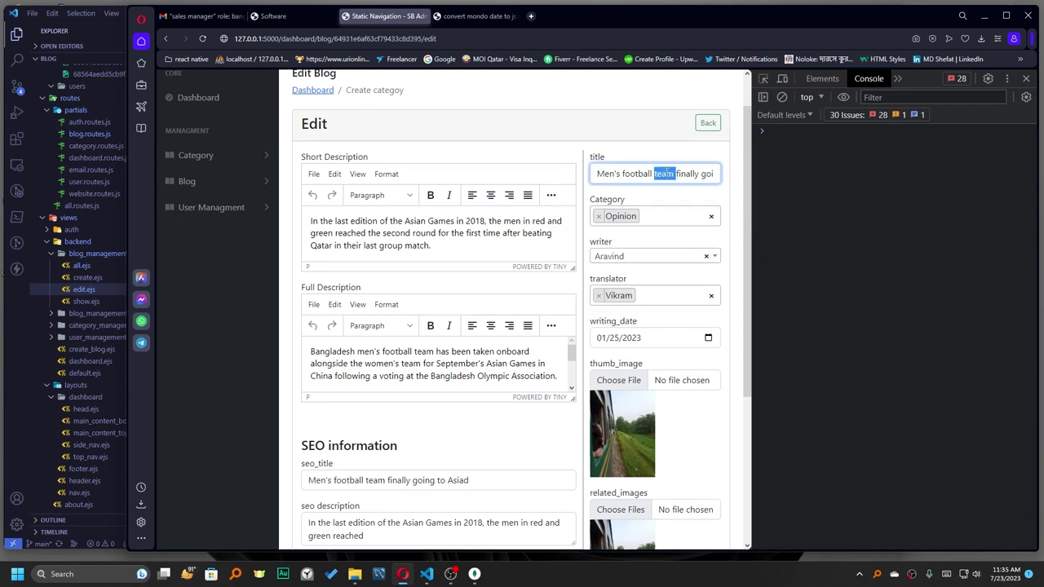
triple_click(665, 174)
key("Home")
type("update")
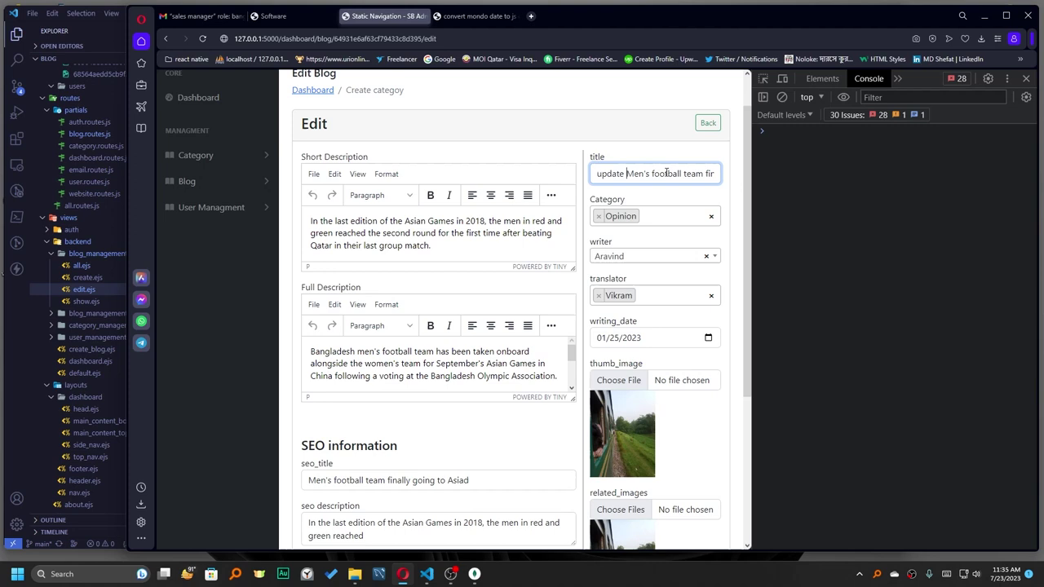
Set writer Kiran, add translator Khushwant Singh, and set the writing date to today (07/23/2023).
left_click(676, 255)
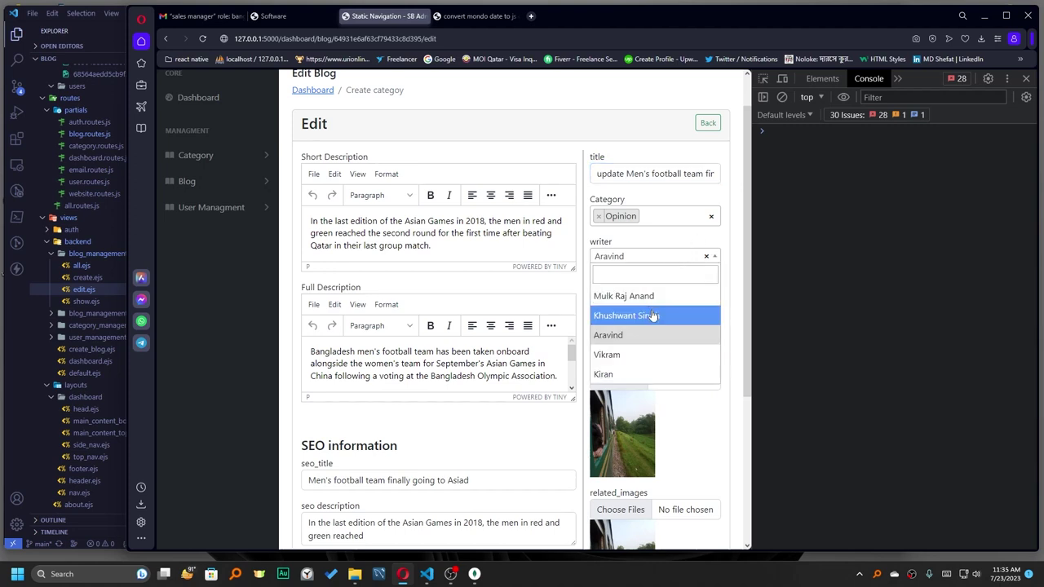
left_click(636, 356)
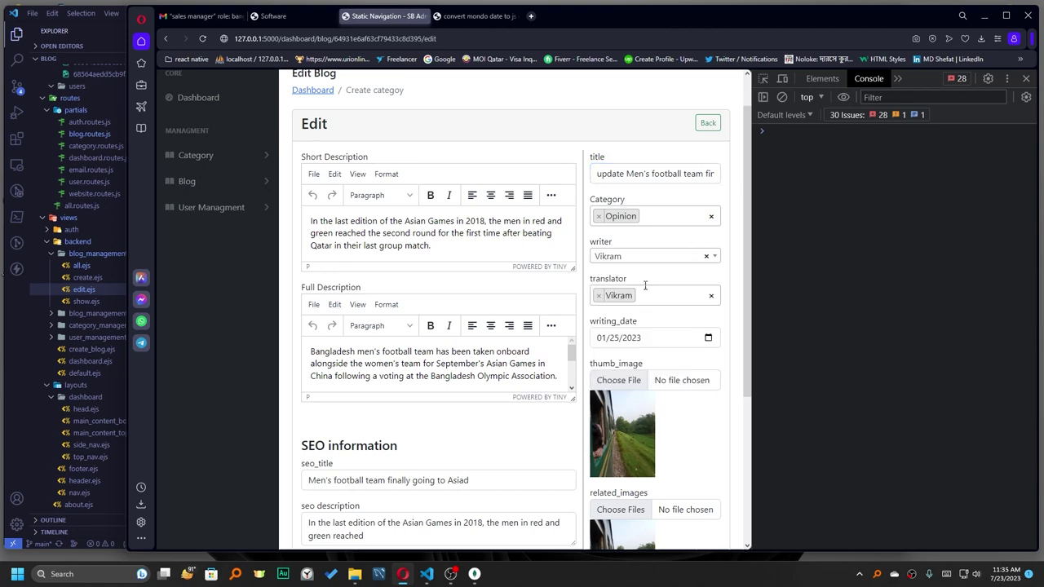
left_click(640, 266)
left_click(628, 374)
left_click(662, 295)
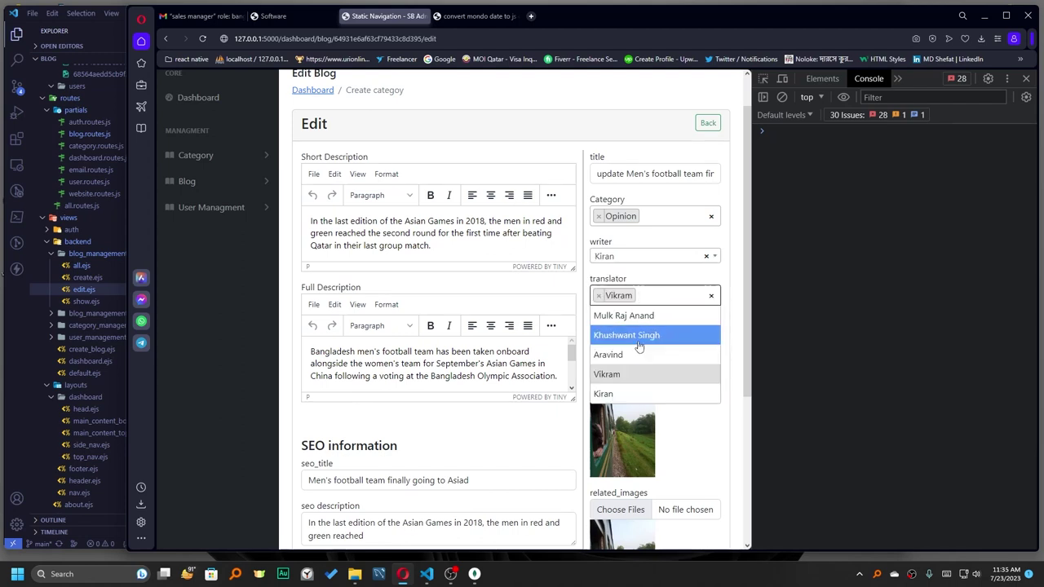
left_click(639, 335)
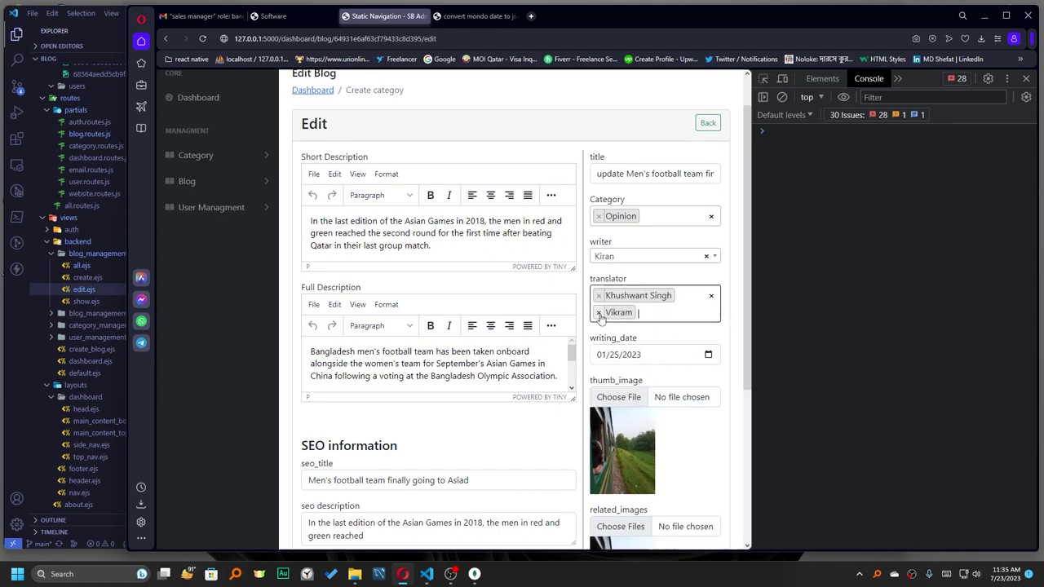
left_click(709, 355)
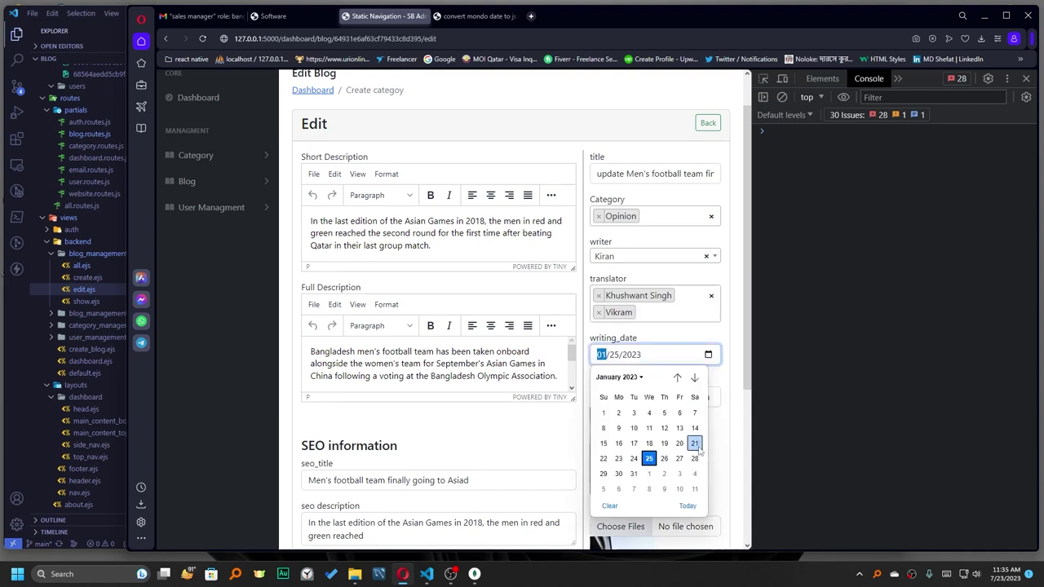
left_click(688, 506)
left_click(712, 383)
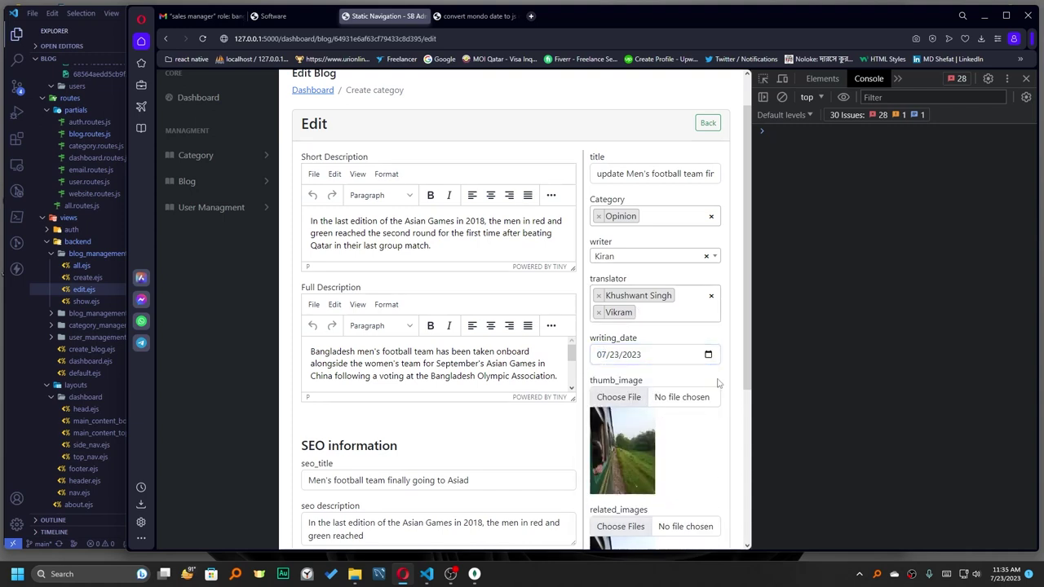
scroll(713, 377, "down", 1)
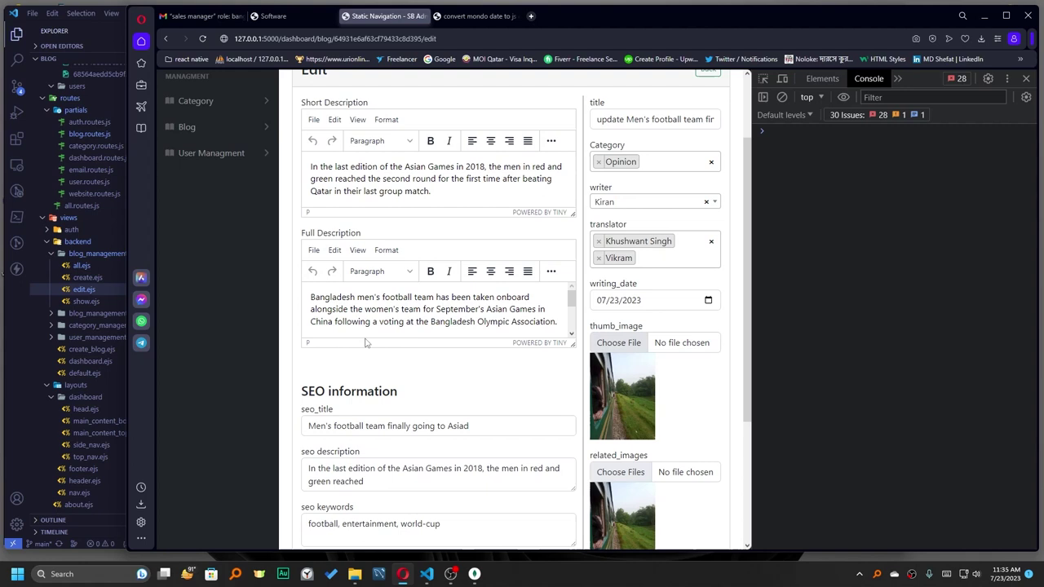
scroll(428, 245, "up", 2)
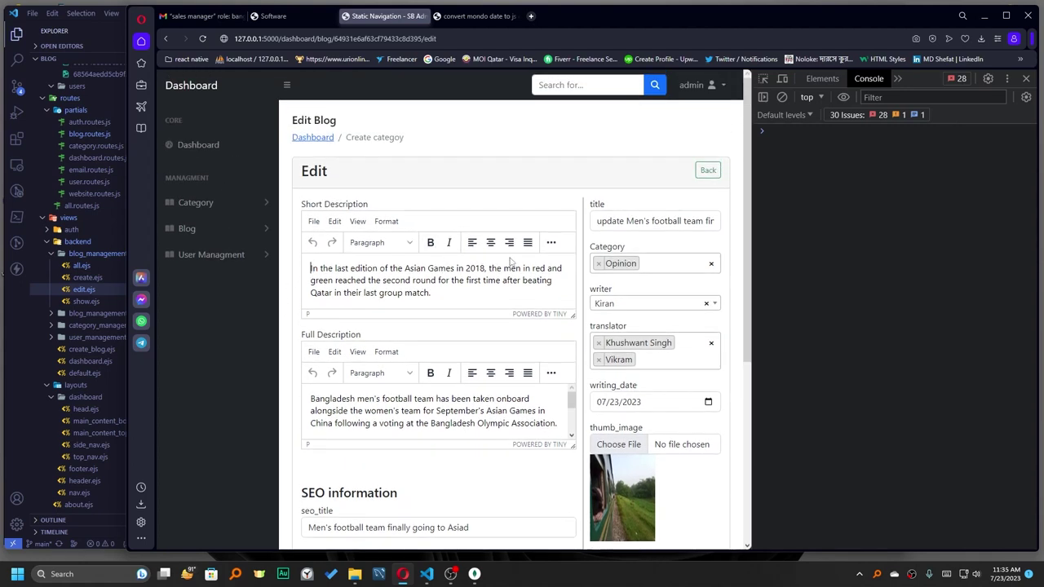
type("update")
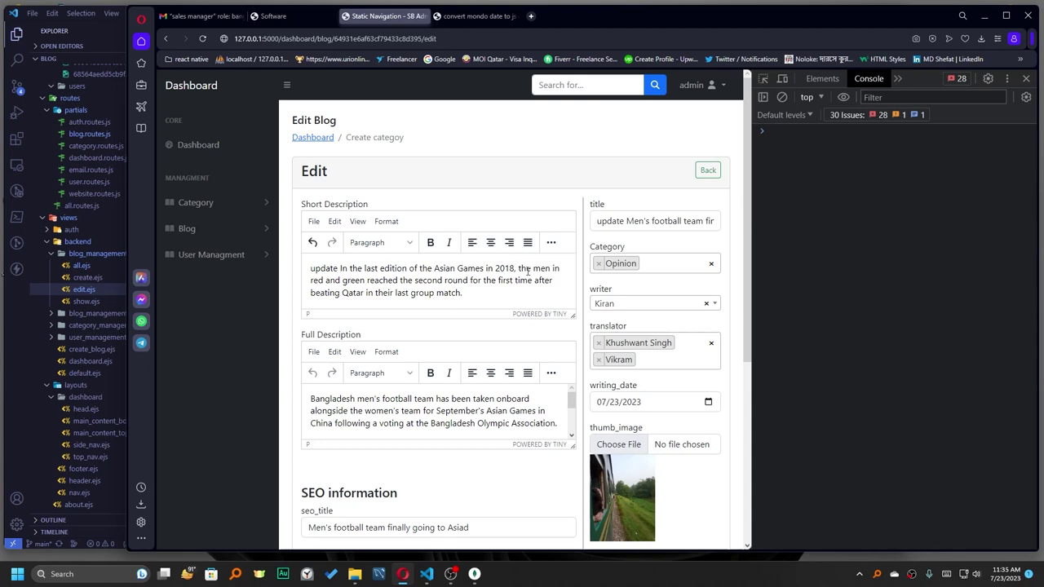
Prefix Full Description and the SEO title, description and keywords with 'update', and add an 'update' tag.
left_click(311, 399)
type("up")
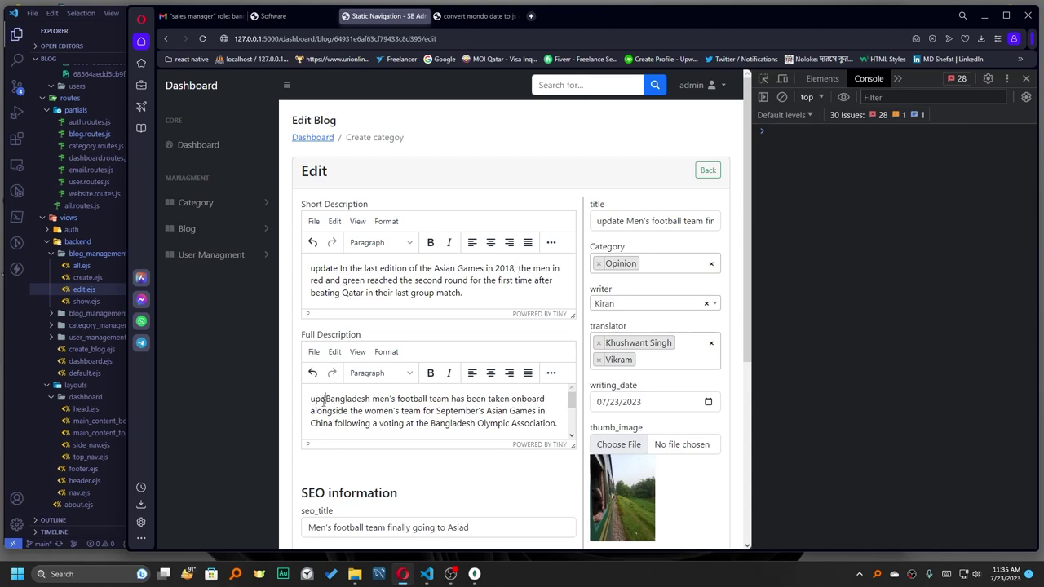
type("date")
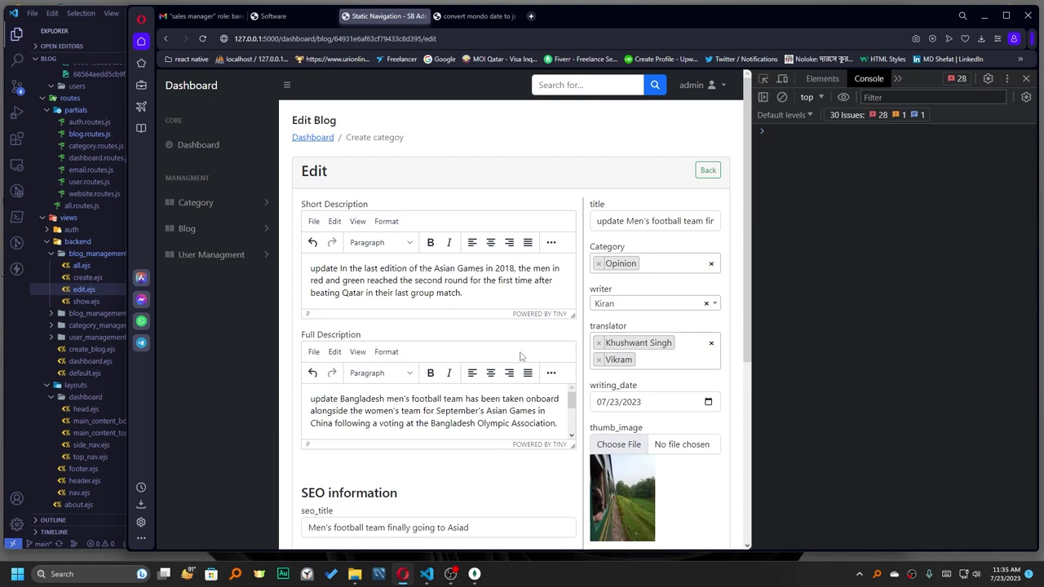
scroll(521, 357, "down", 3)
left_click(313, 311)
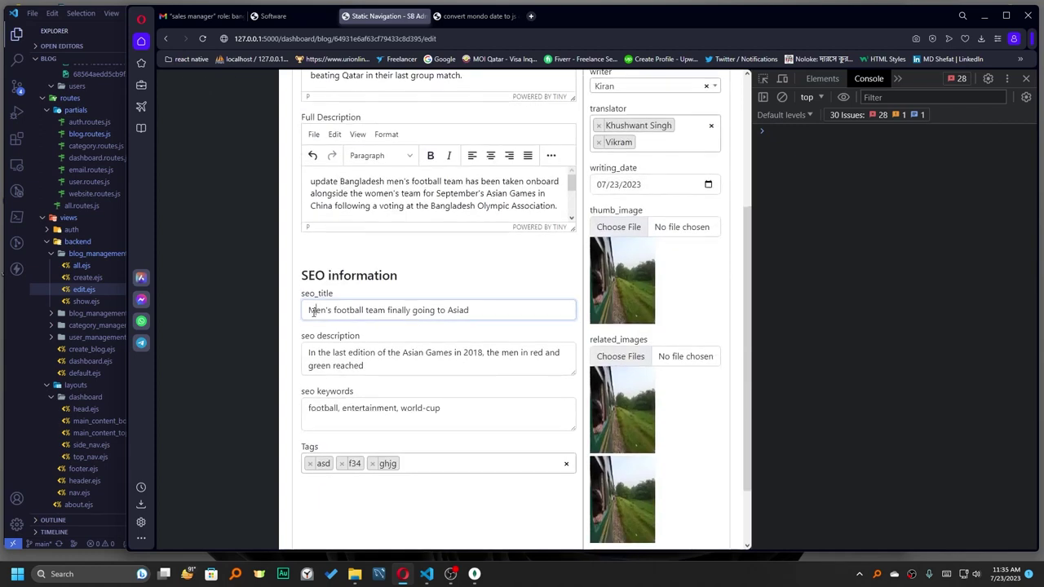
type("update")
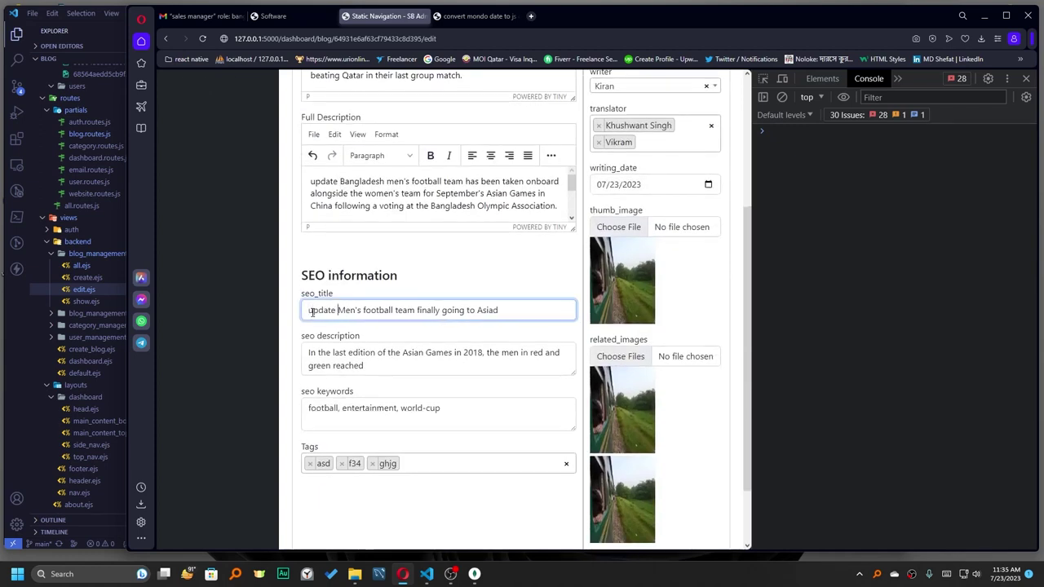
double_click(324, 310)
key("ctrl+c")
left_click(311, 352)
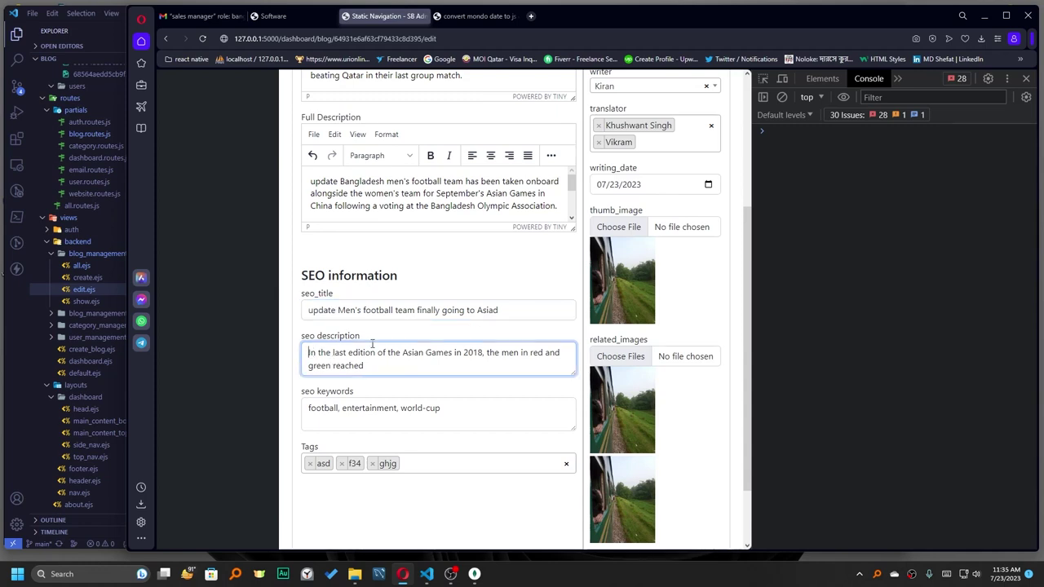
key("ctrl+v")
left_click(311, 408)
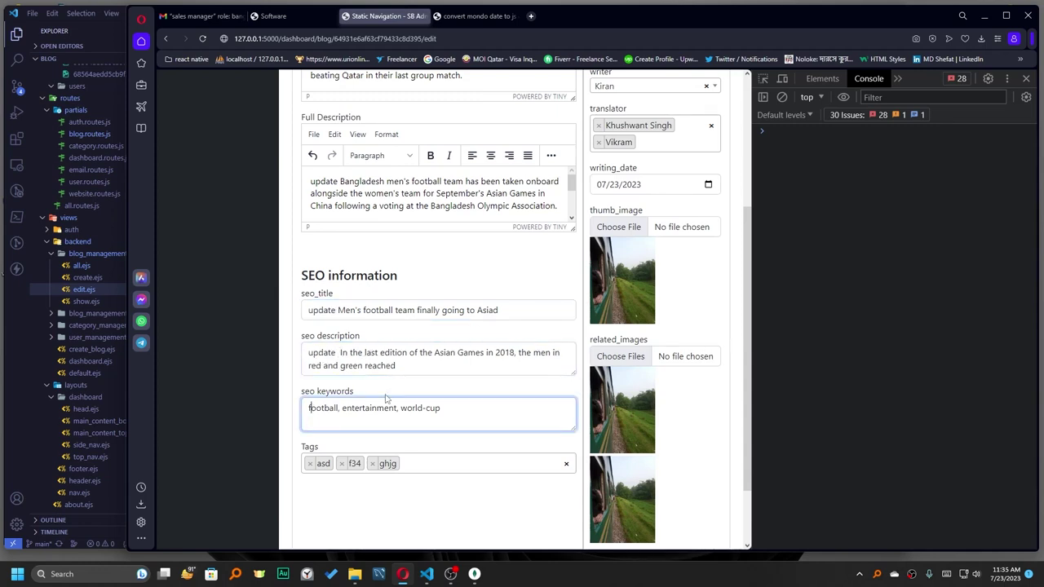
key("ctrl+v")
left_click(429, 465)
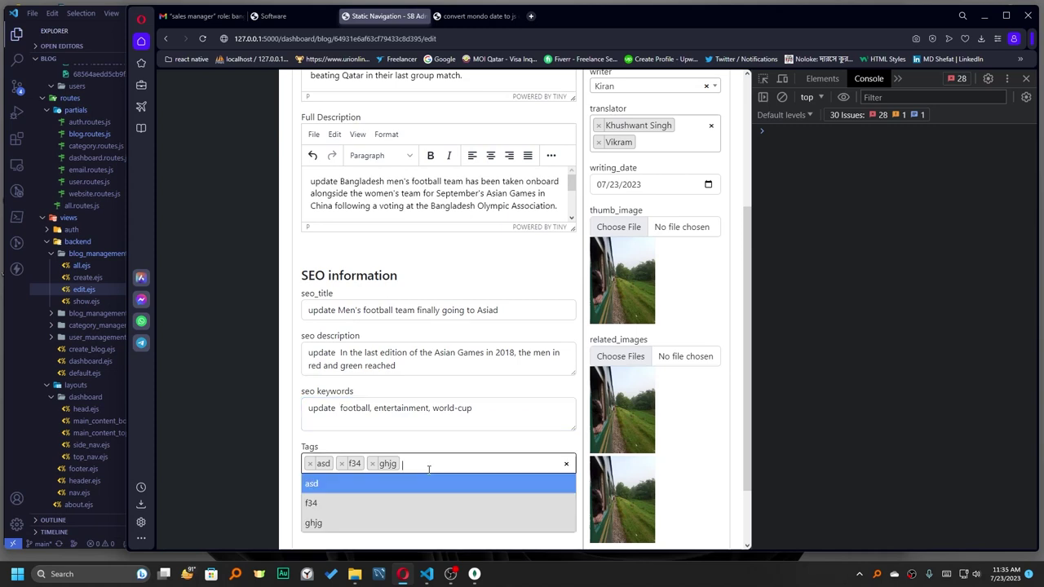
type("update")
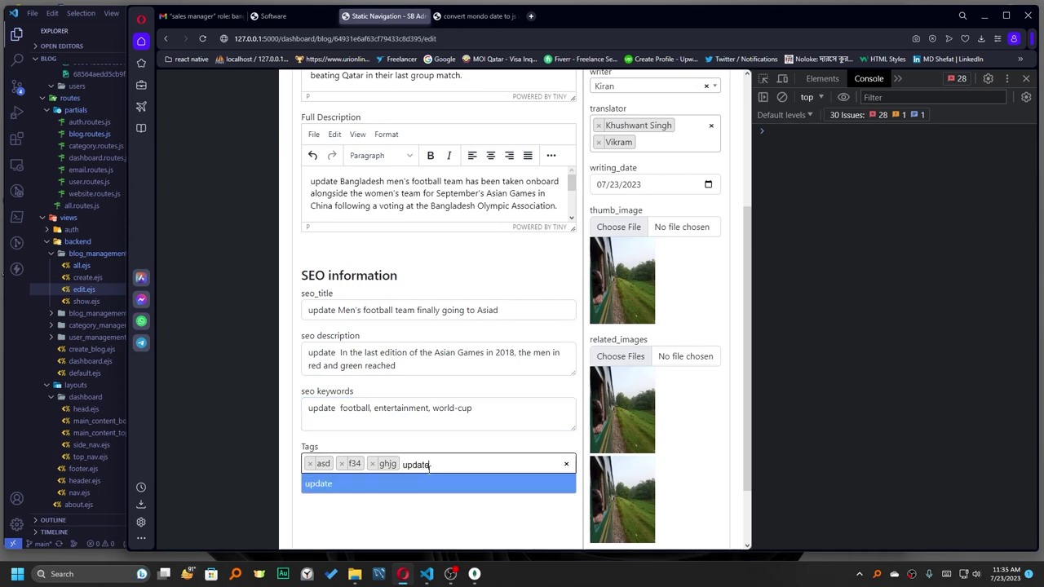
key("Return")
scroll(422, 478, "down", 1)
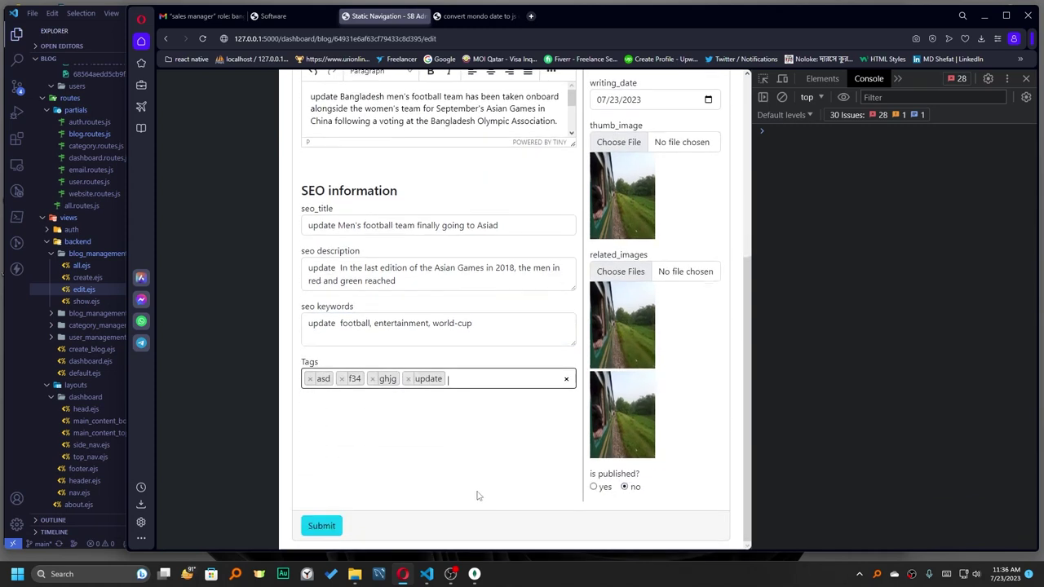
Submit the edited blog and inspect the logged payload, including its translators list.
left_click(333, 526)
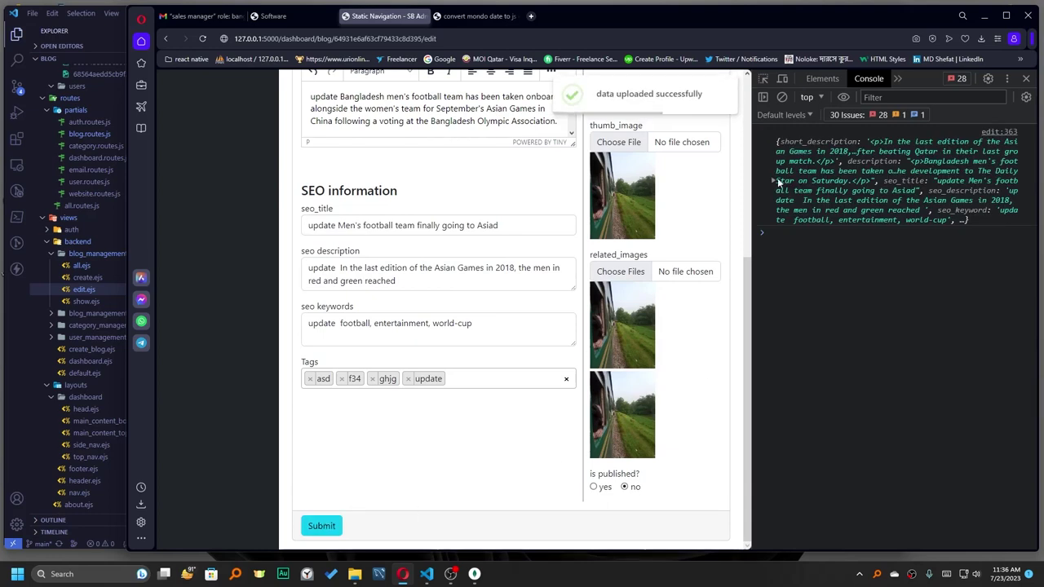
left_click(814, 218)
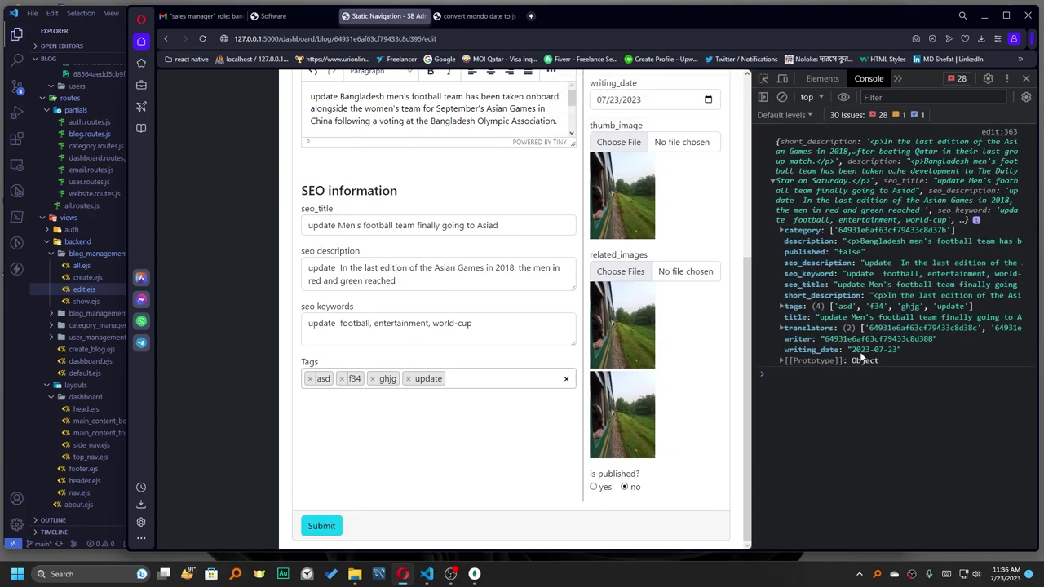
scroll(645, 236, "up", 1)
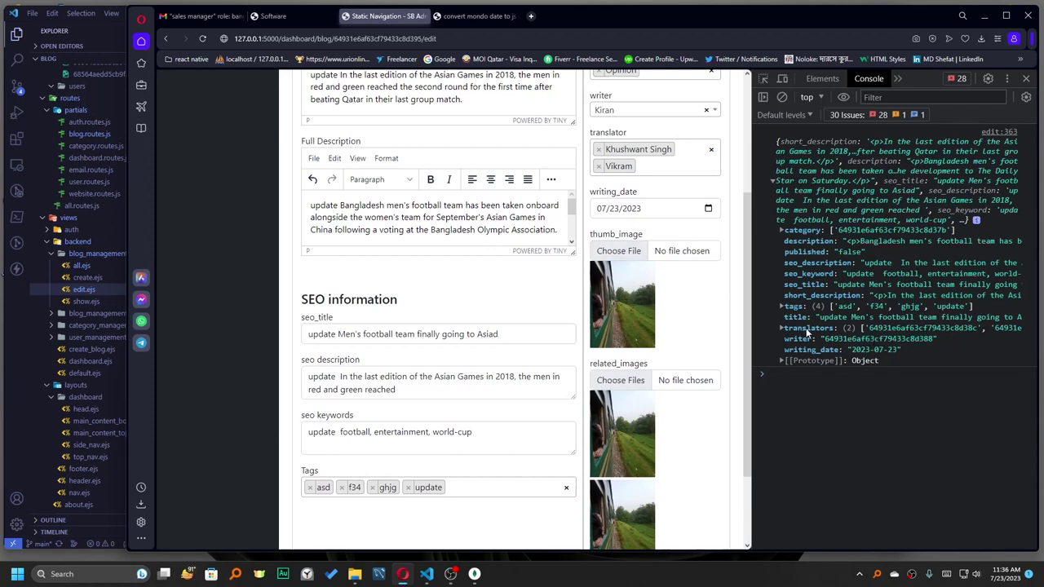
left_click(783, 330)
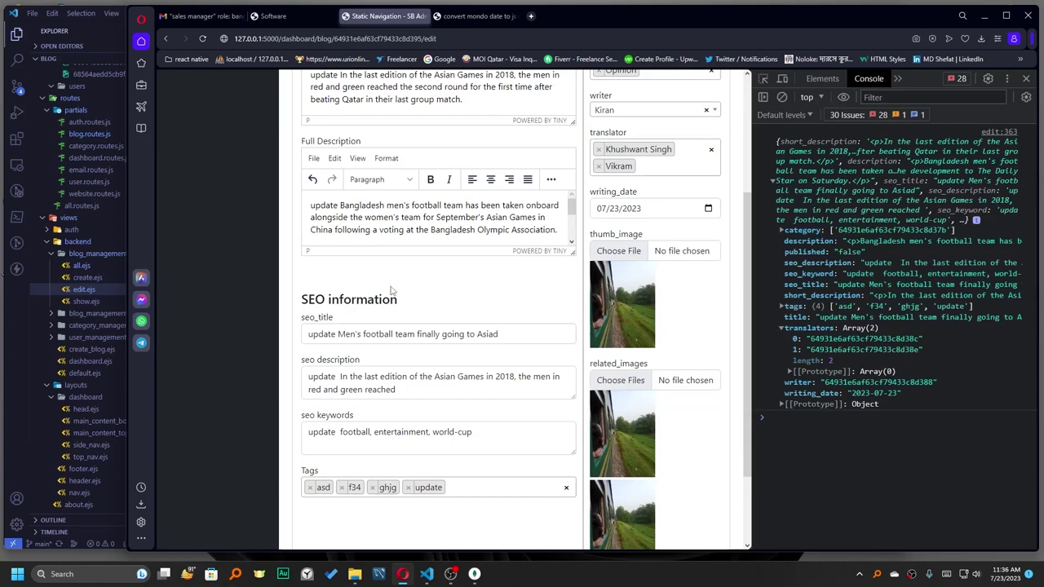
scroll(383, 269, "up", 3)
Resubmit after editing the Short and Full Descriptions, then clear the console and reload.
left_click(340, 268)
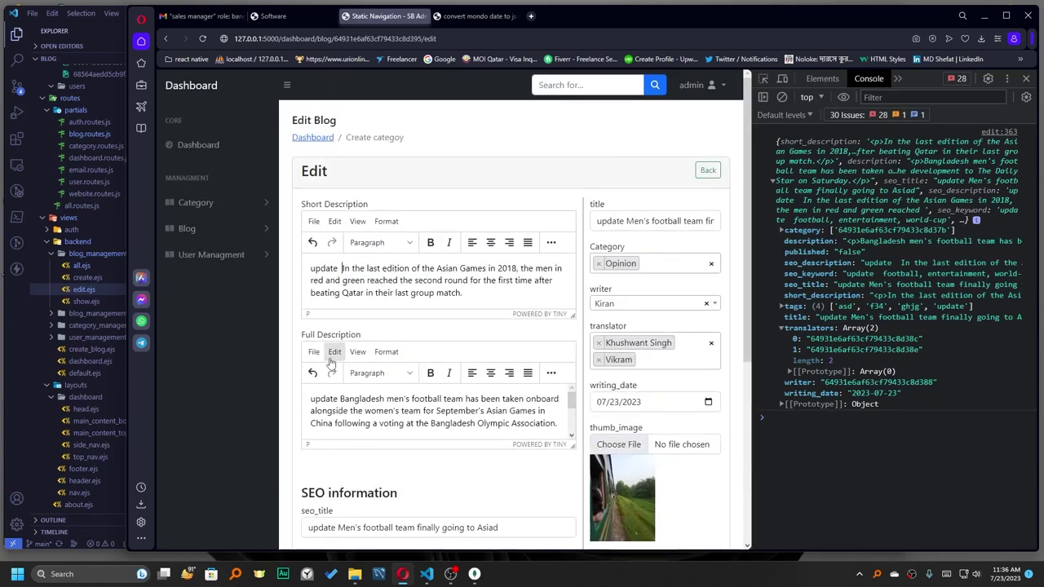
left_click(340, 399)
scroll(351, 408, "down", 5)
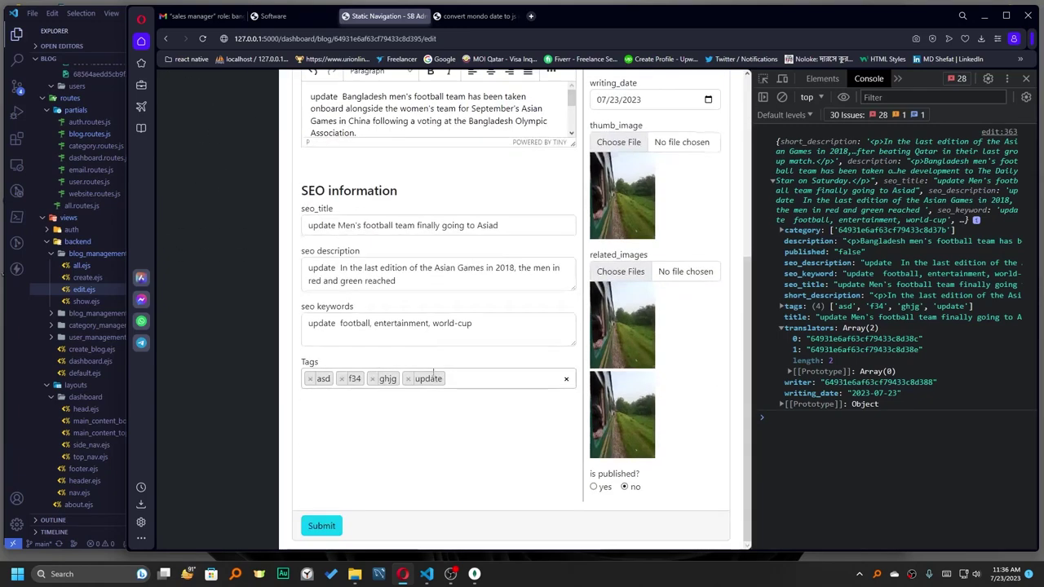
left_click(332, 527)
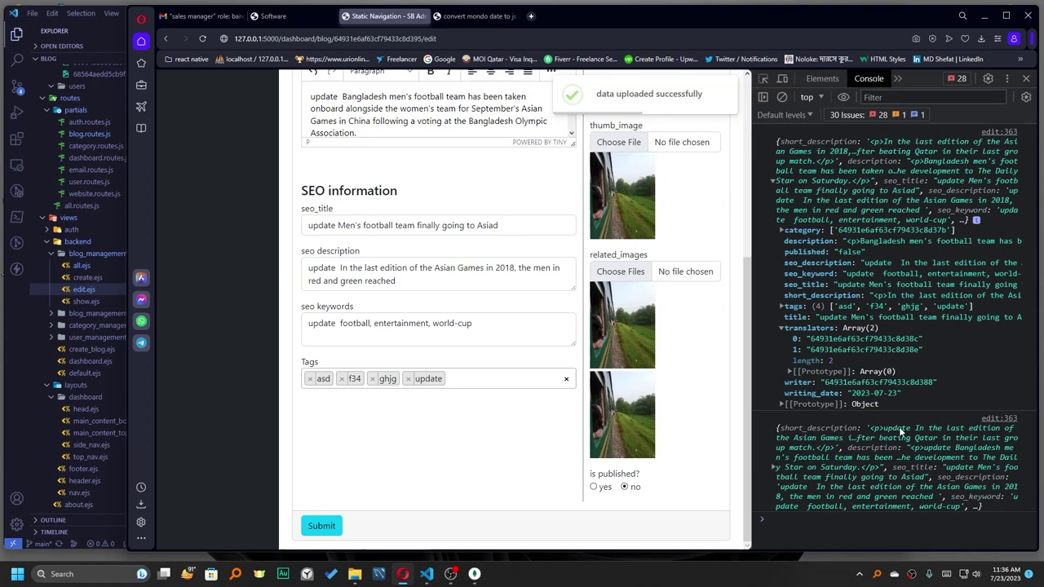
left_click(773, 469)
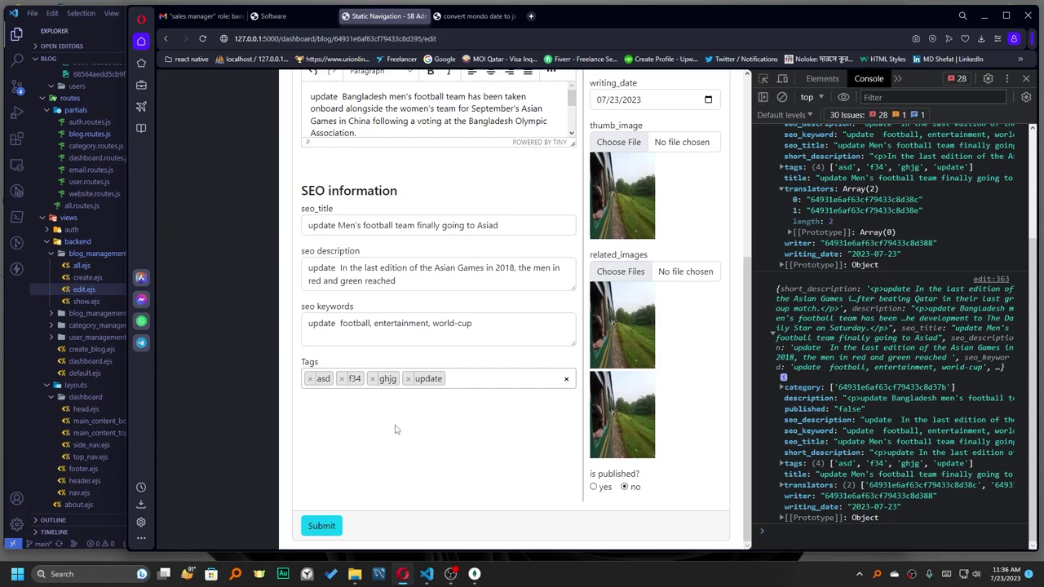
left_click(782, 97)
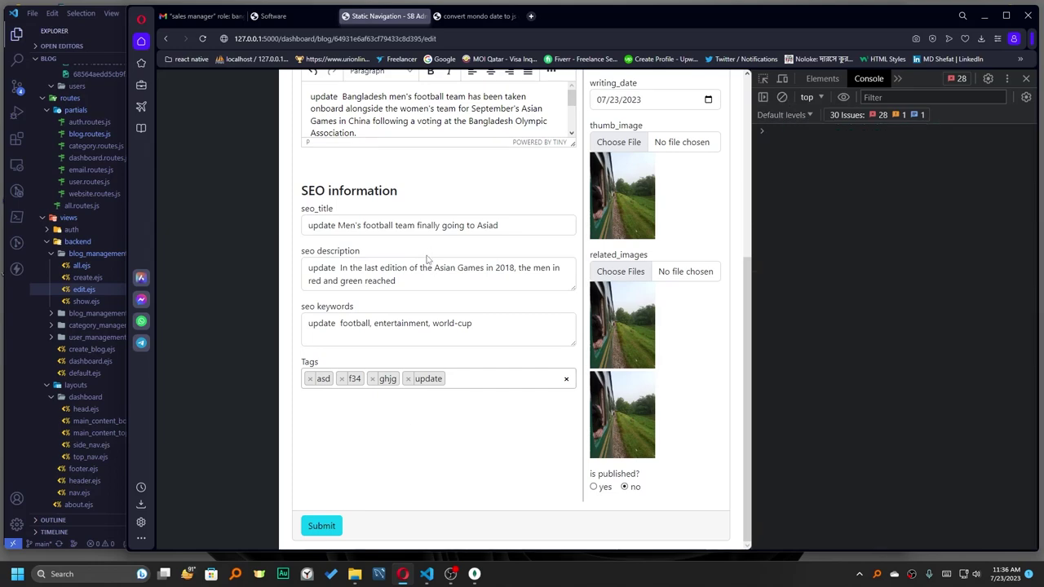
key("F5")
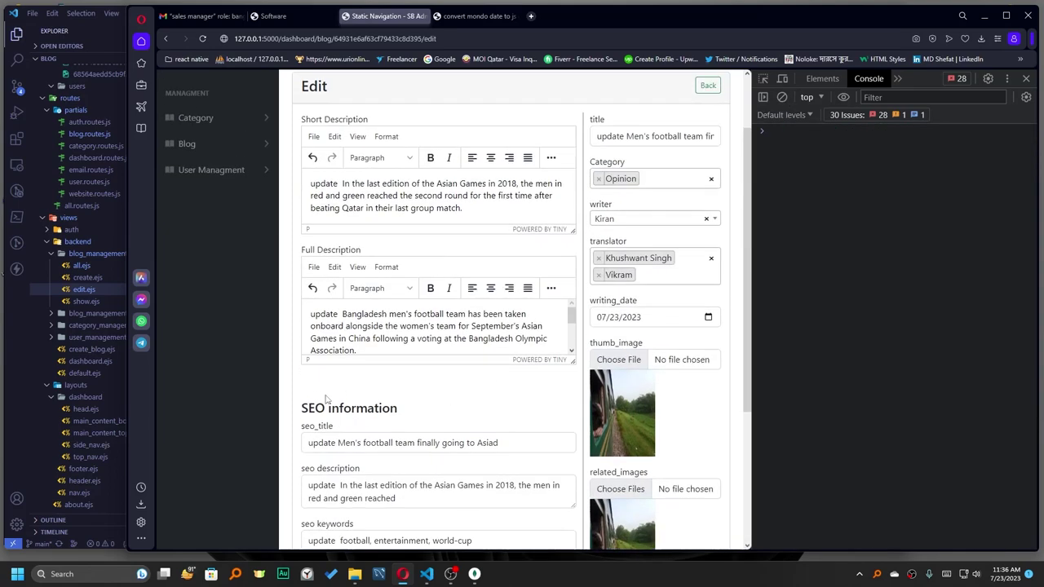
scroll(424, 387, "down", 3)
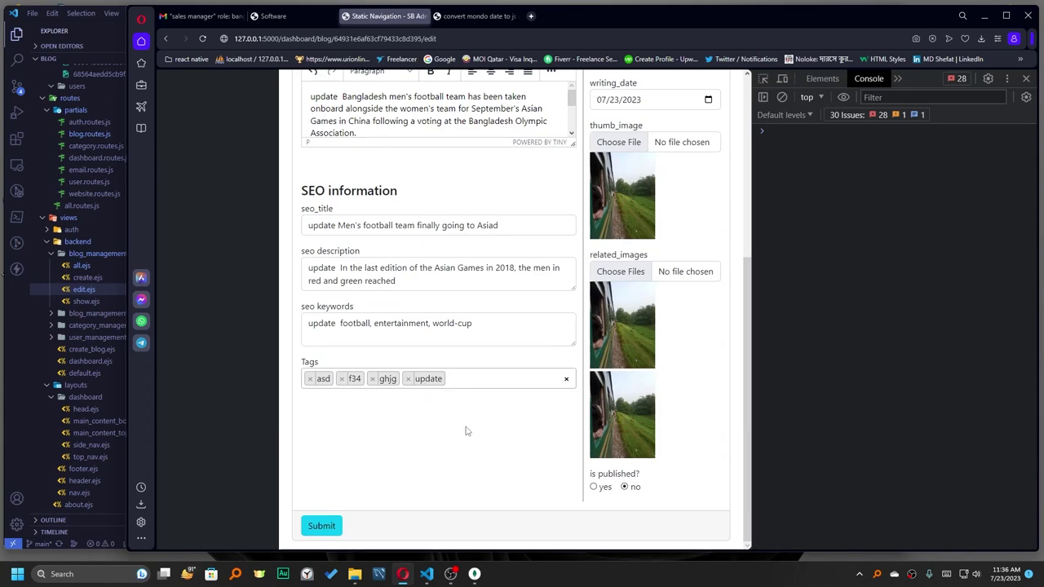
Delete the 'return res.json(req.body)' debug line from update and save.
left_click(28, 366)
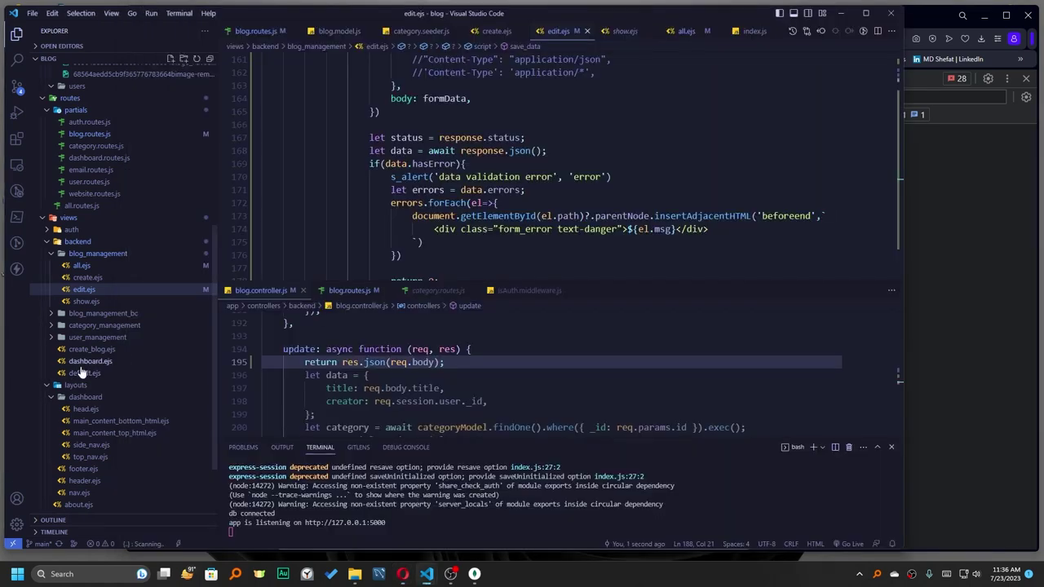
left_click_drag(384, 283, 384, 165)
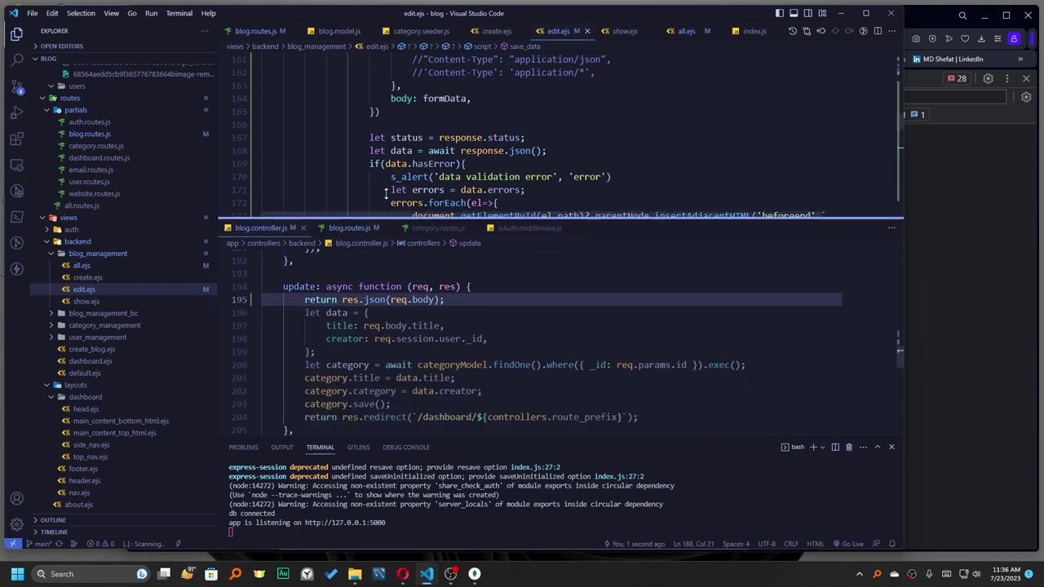
left_click(469, 248)
key("shift+Up")
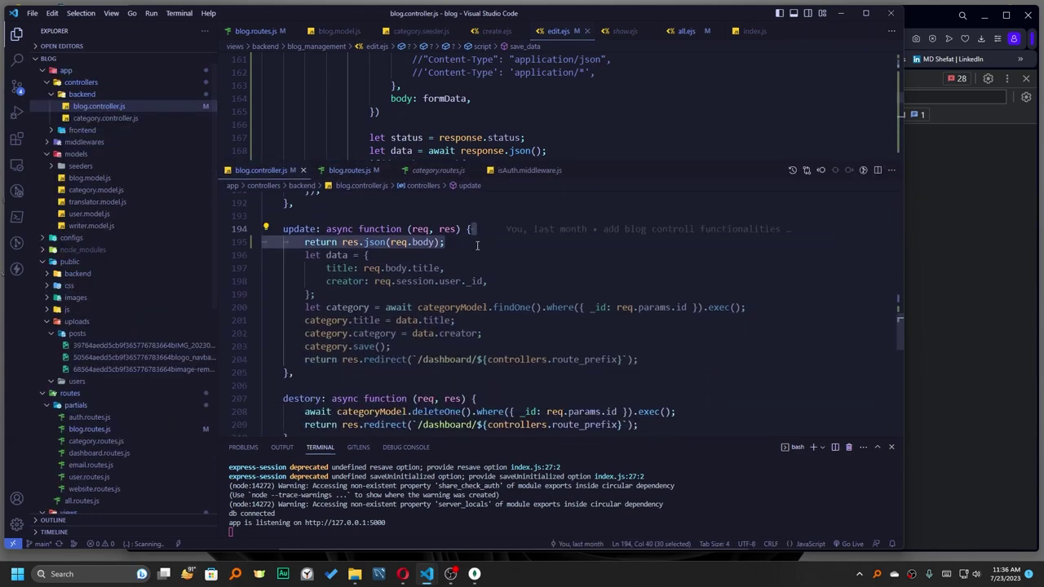
key("BackSpace")
key("ctrl+s")
scroll(465, 263, "up", 3)
scroll(449, 278, "up", 2)
scroll(434, 290, "up", 1)
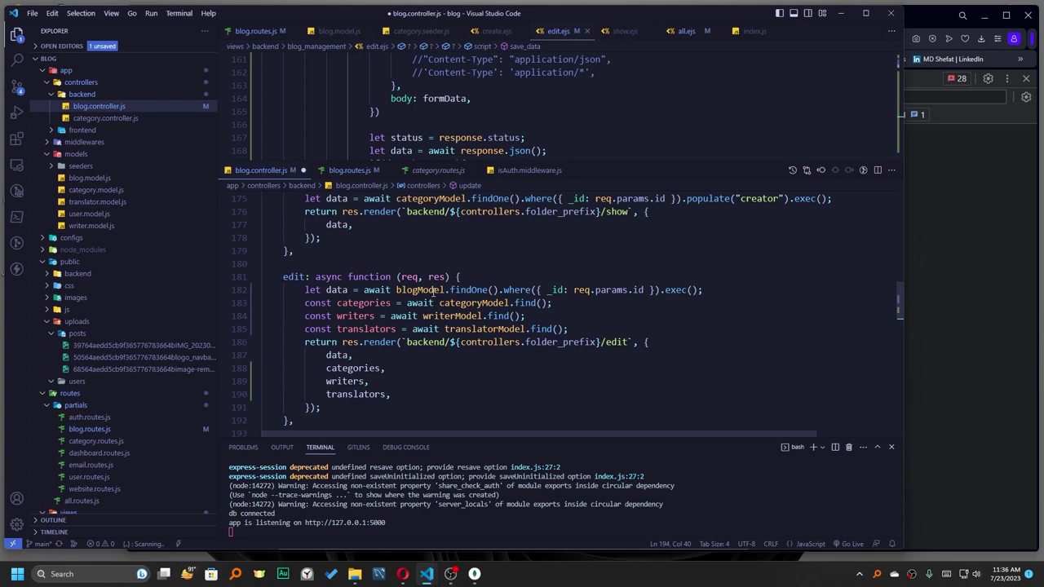
scroll(434, 290, "up", 15)
Copy store's body, from validation through return res.json(blog), into update and save.
left_click(254, 256)
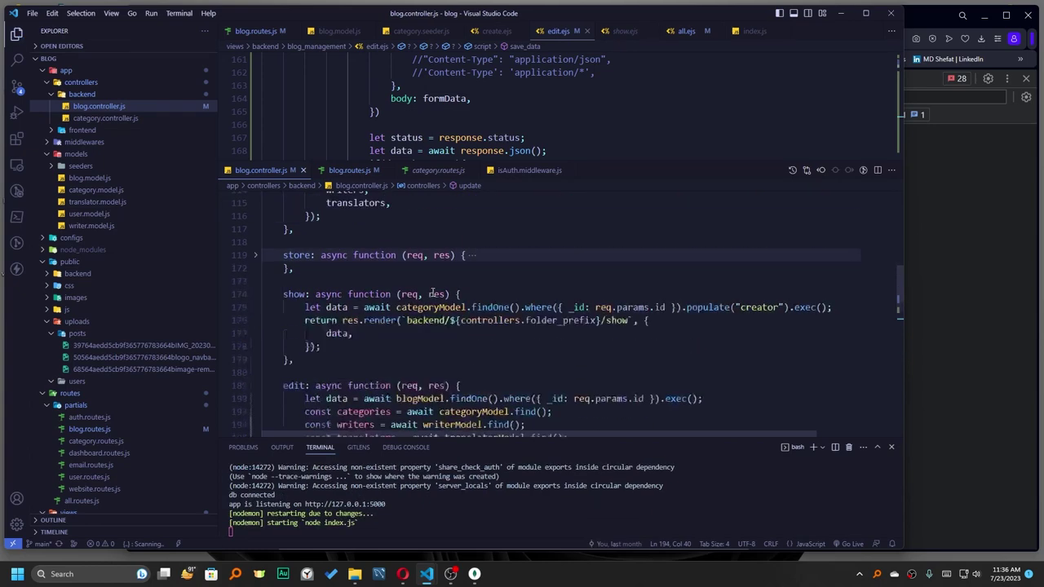
left_click(254, 255)
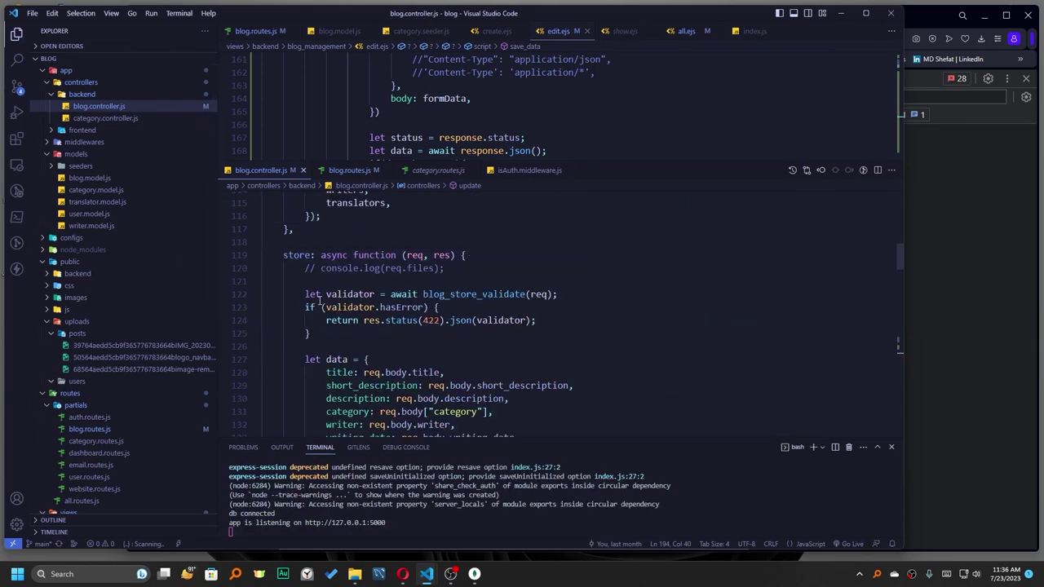
left_click_drag(306, 295, 386, 308)
scroll(348, 305, "down", 5)
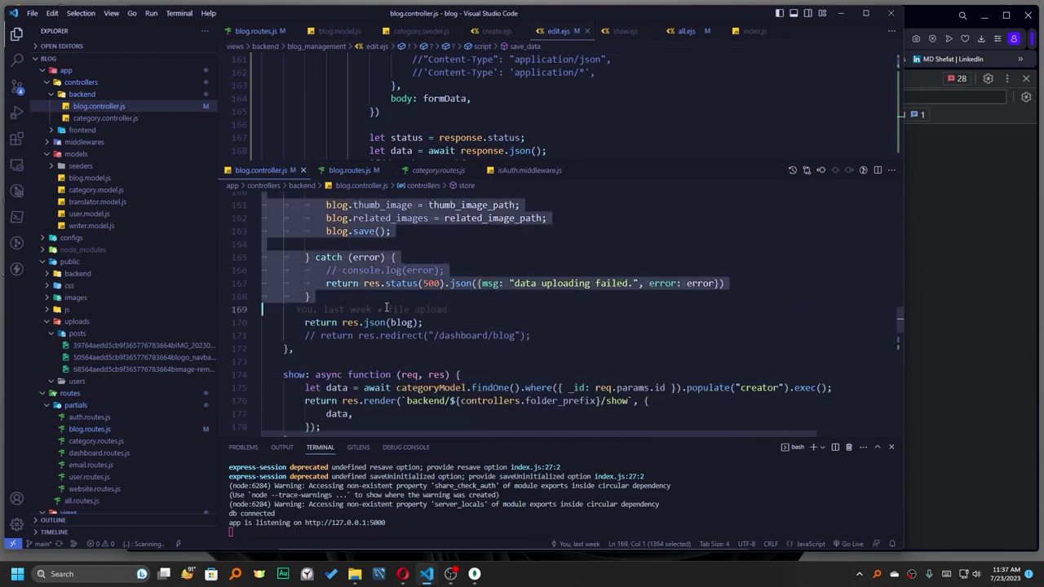
left_click_drag(447, 314, 450, 326)
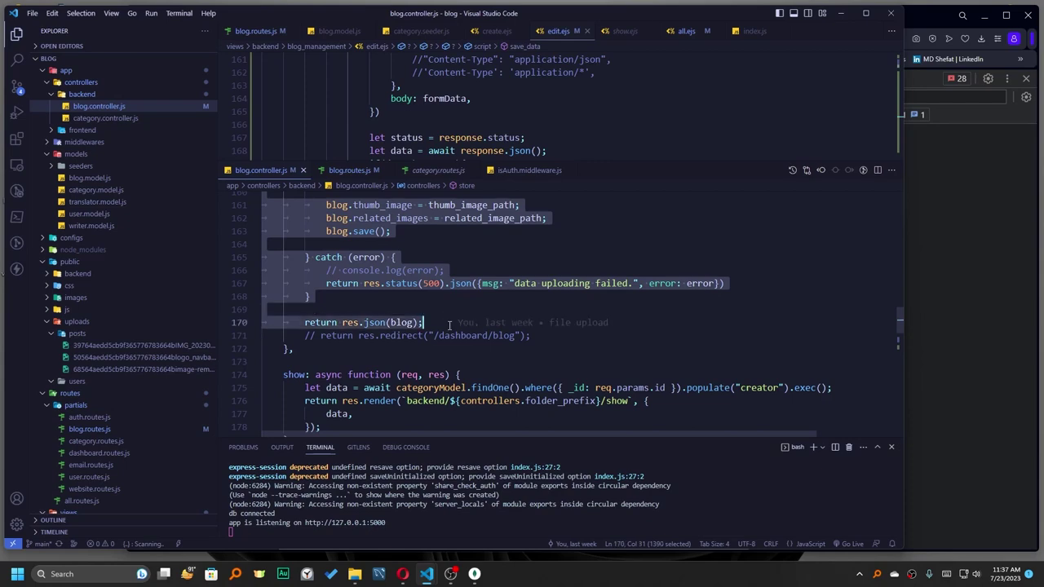
scroll(380, 297, "down", 4)
scroll(381, 297, "down", 5)
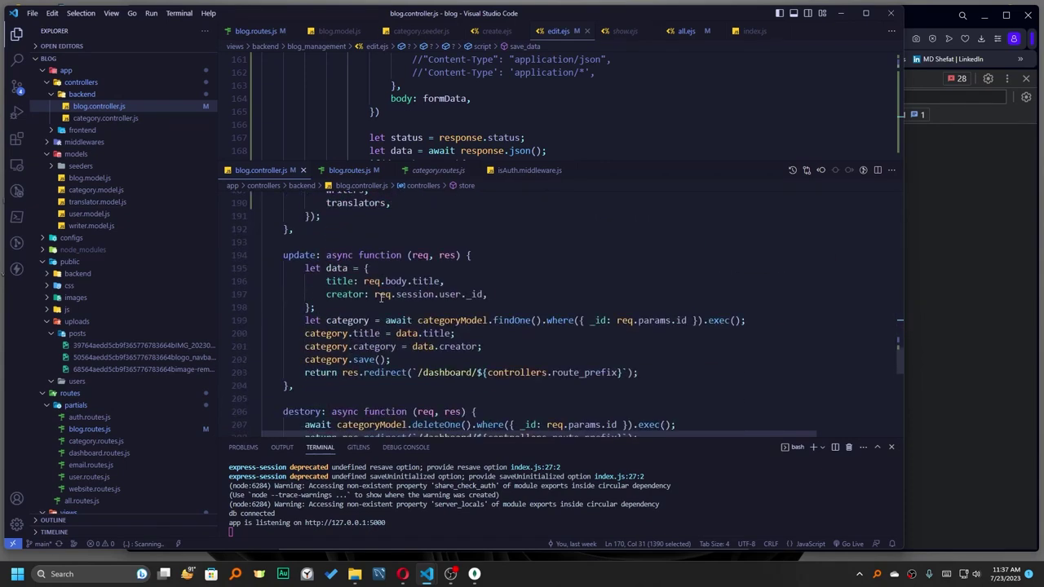
left_click(471, 255)
key("ctrl+v")
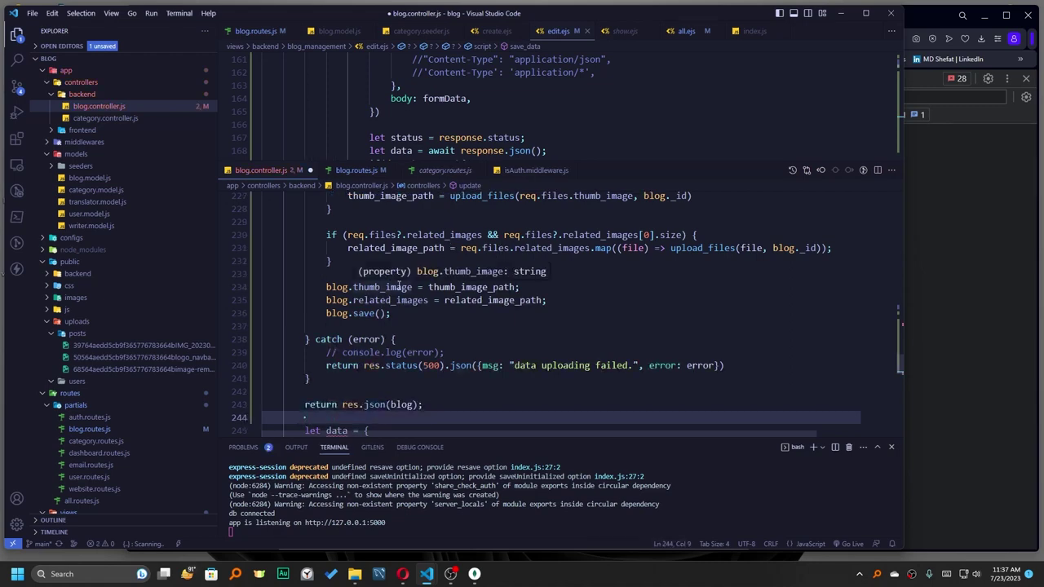
key("ctrl+s")
scroll(494, 321, "up", 6)
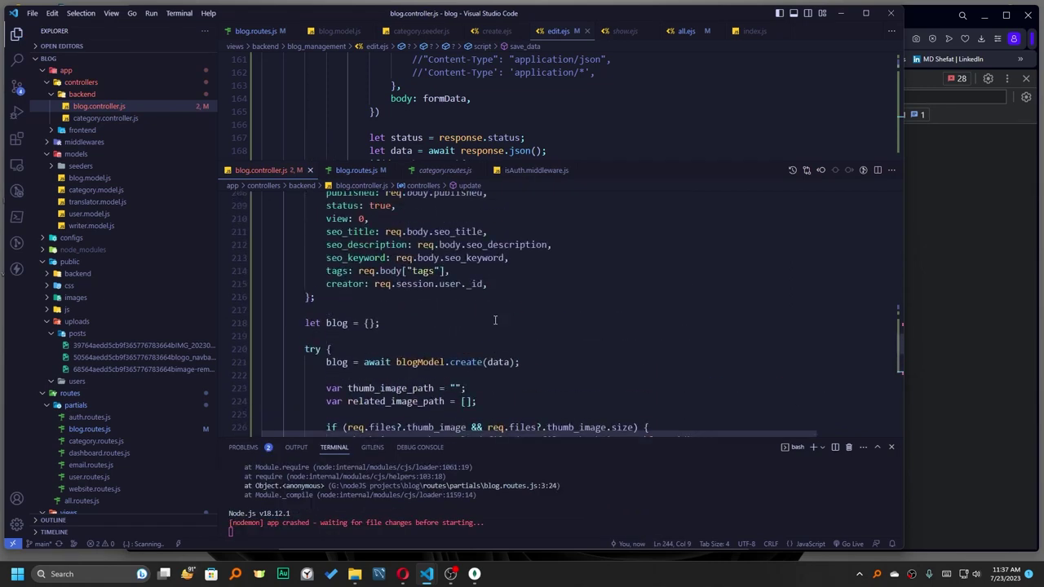
scroll(494, 321, "up", 3)
scroll(371, 280, "up", 2)
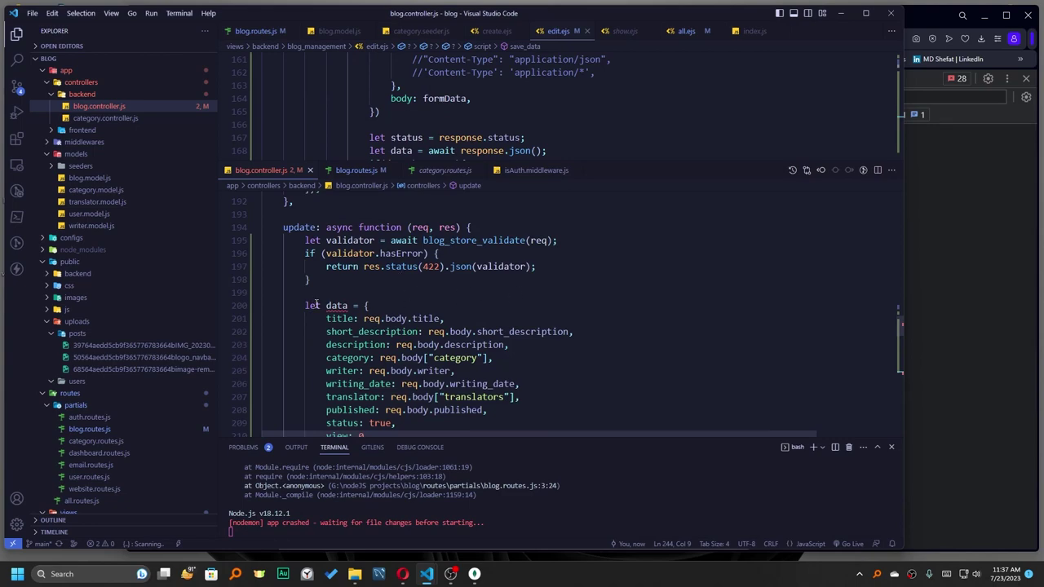
scroll(364, 310, "down", 7)
scroll(369, 312, "down", 3)
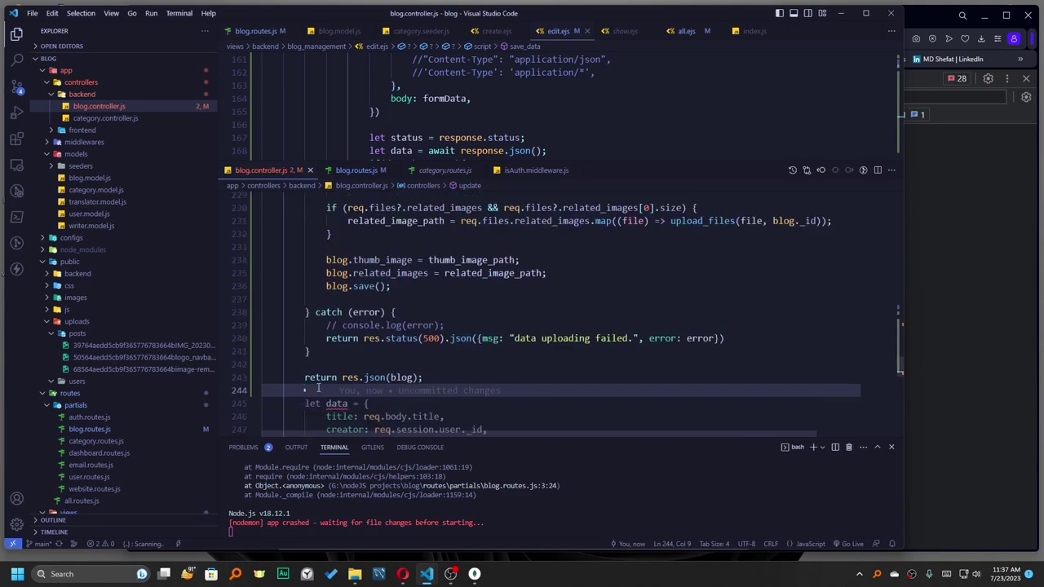
Delete the leftover duplicate data block on lines 245–248 and save.
key("Down")
key("ctrl+shift+Right")
type("var")
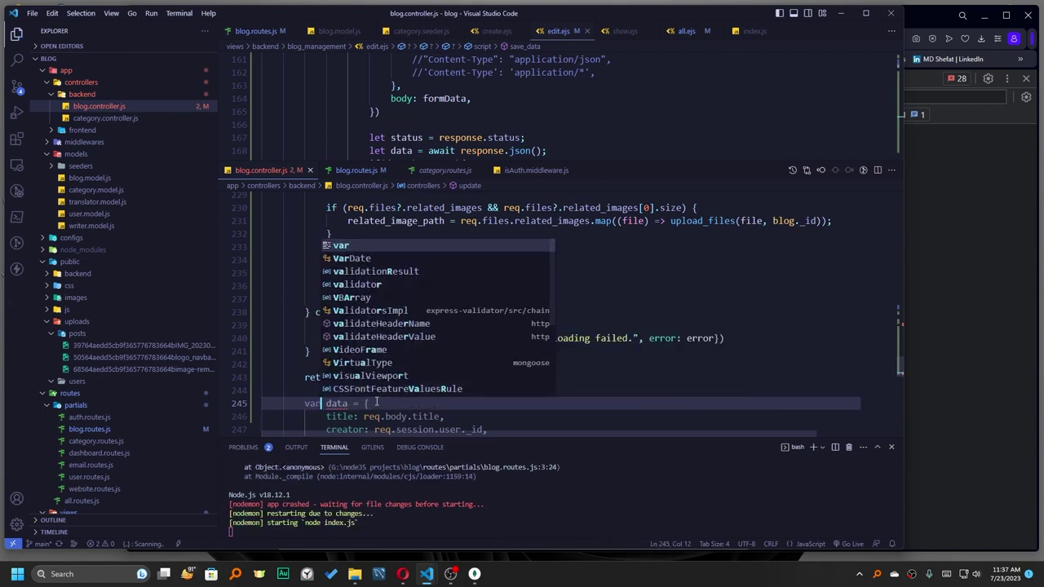
key("Left")
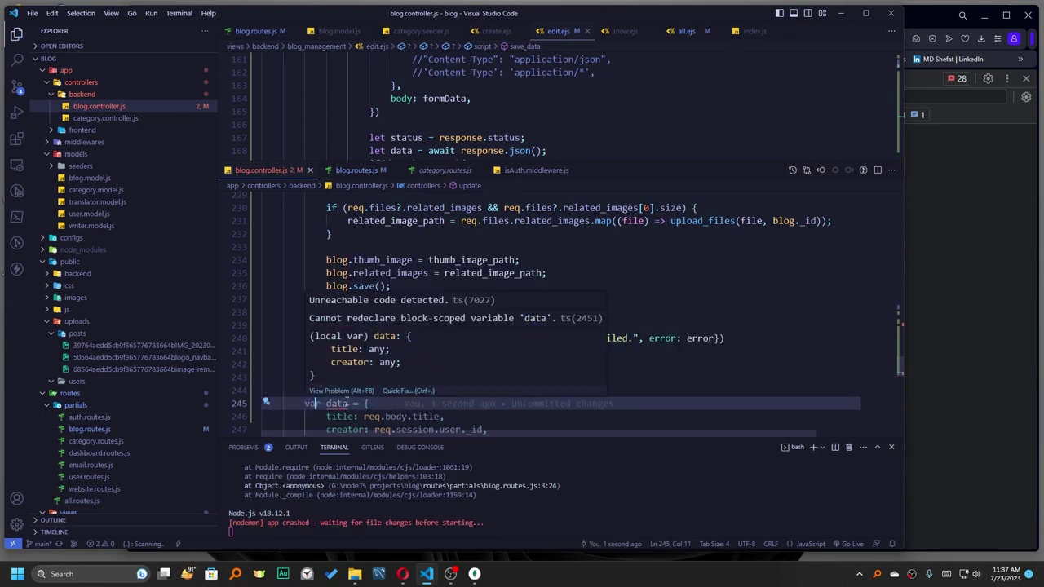
scroll(348, 403, "down", 2)
left_click_drag(324, 364, 269, 308)
key("BackSpace")
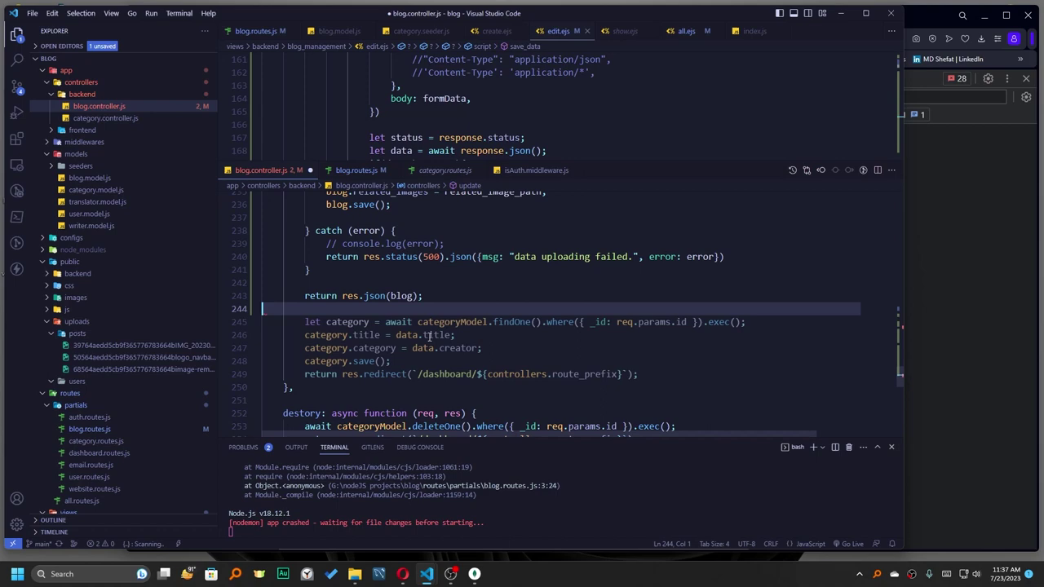
key("ctrl+s")
scroll(473, 330, "up", 5)
scroll(473, 330, "up", 3)
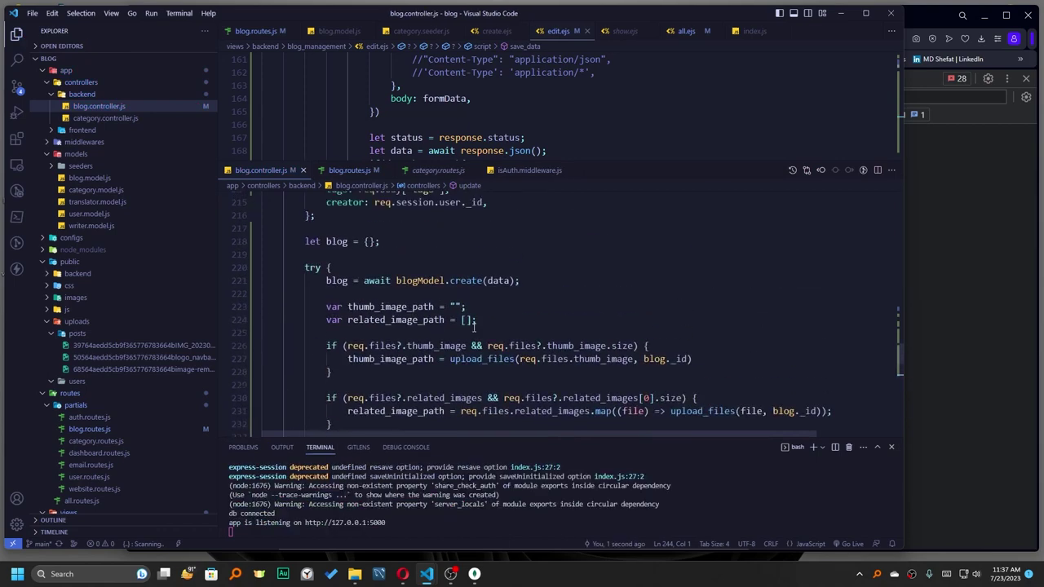
scroll(473, 330, "up", 4)
scroll(473, 329, "up", 3)
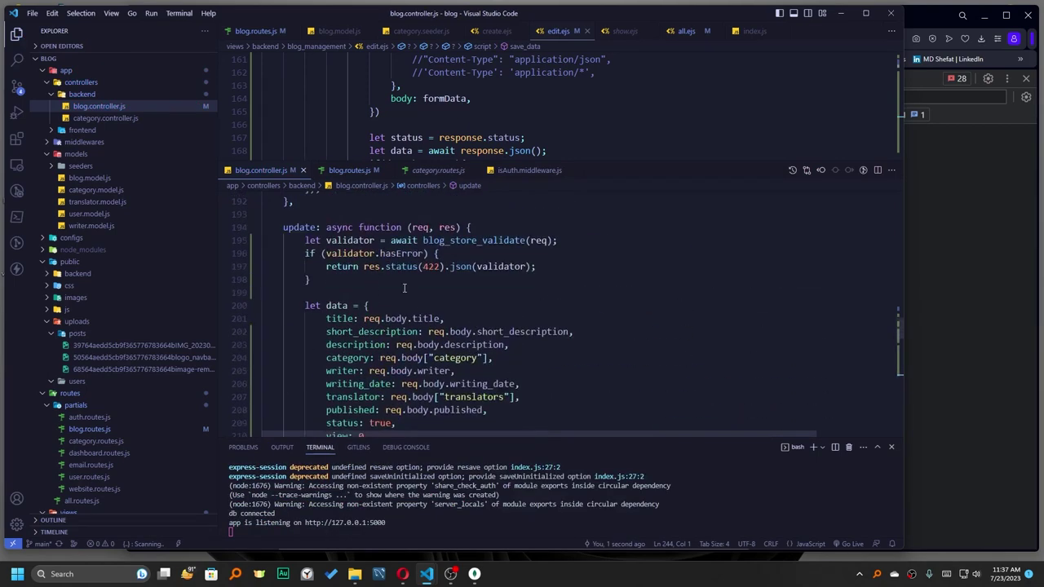
scroll(443, 280, "down", 1)
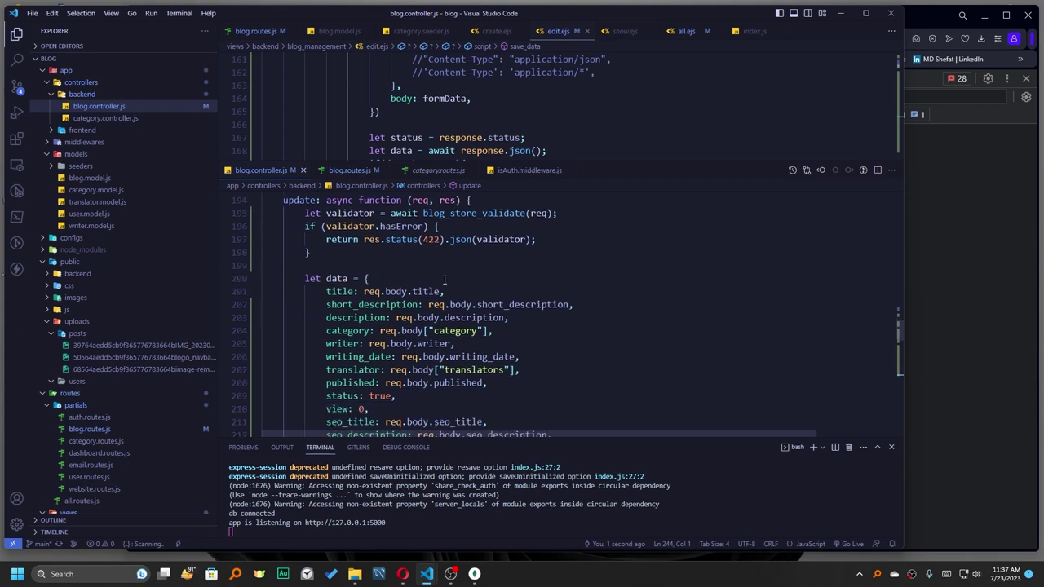
scroll(453, 284, "down", 1)
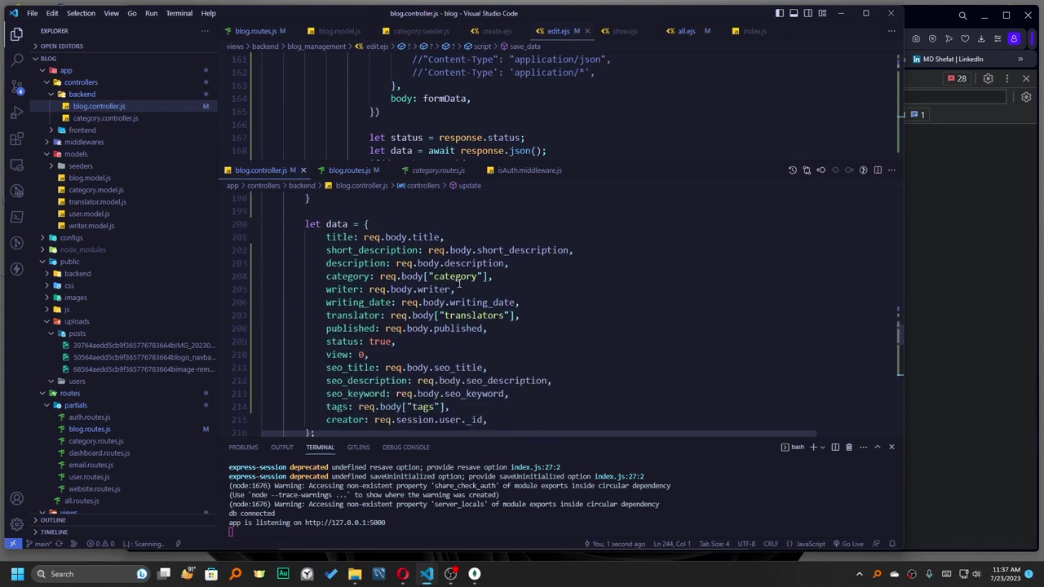
scroll(370, 303, "down", 1)
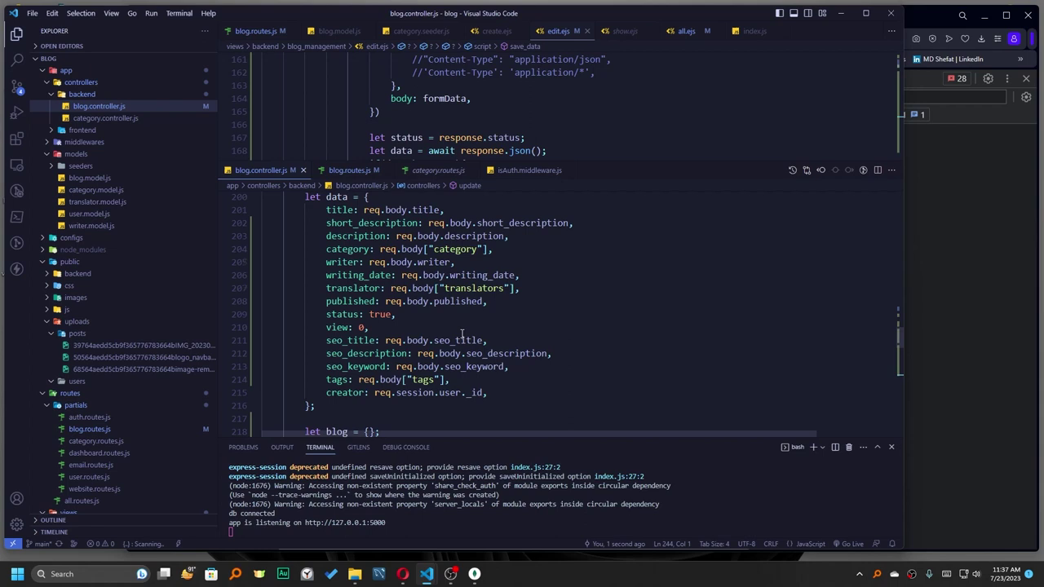
scroll(462, 336, "down", 2)
scroll(462, 337, "up", 2)
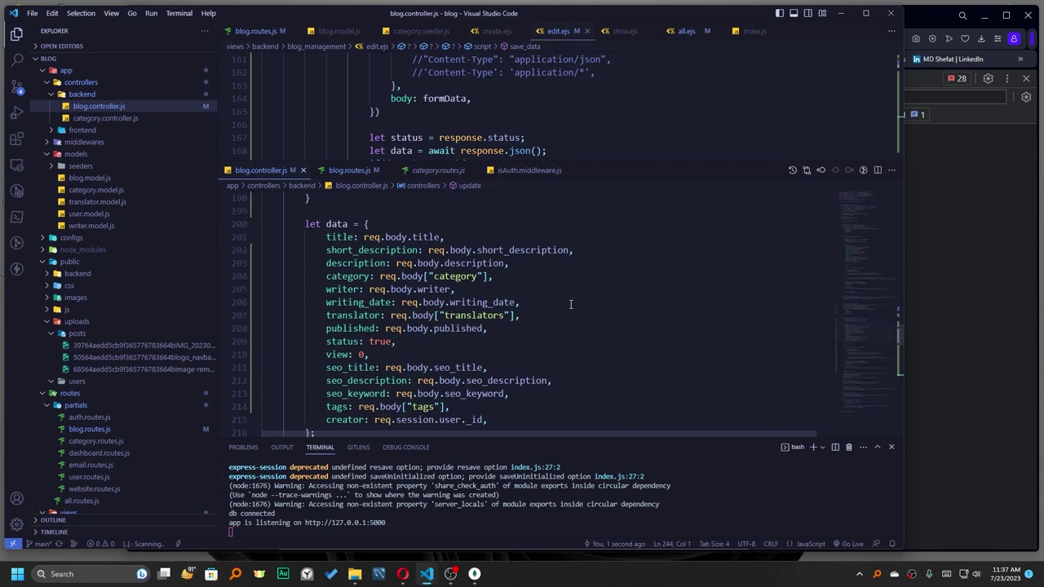
scroll(422, 300, "down", 2)
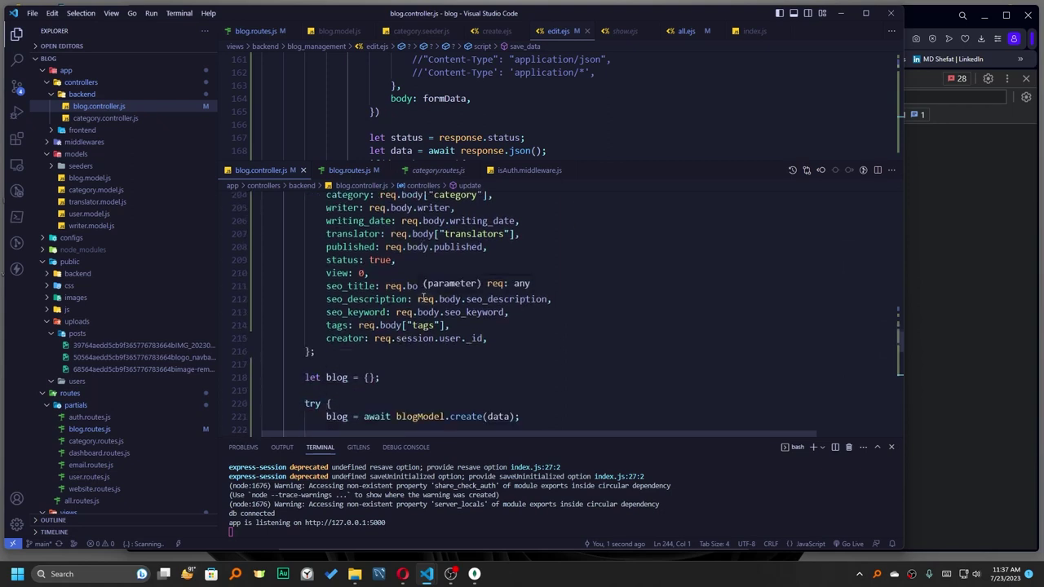
scroll(344, 316, "up", 2)
scroll(355, 314, "down", 5)
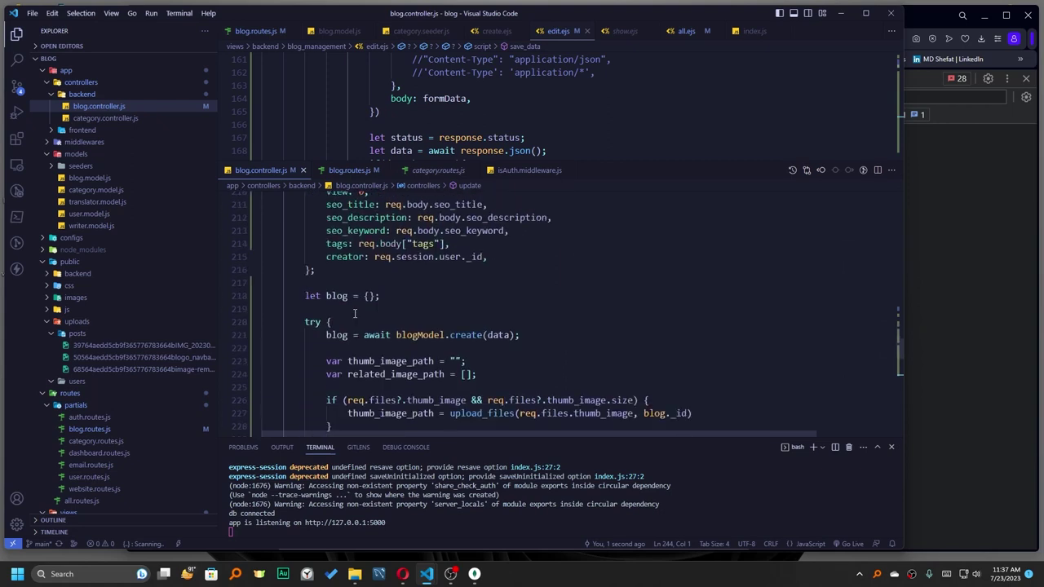
scroll(332, 311, "down", 1)
scroll(432, 294, "down", 1)
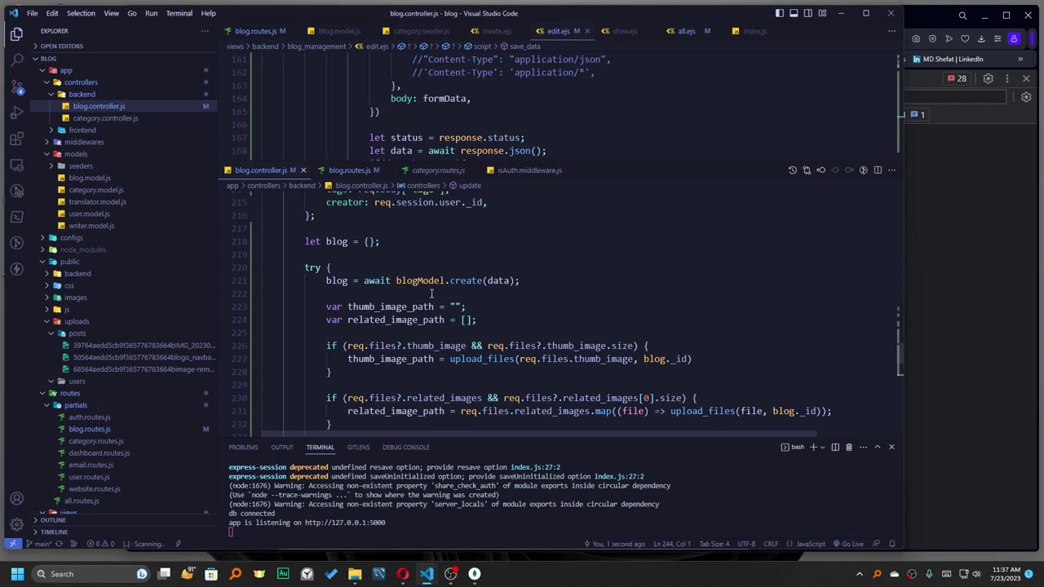
left_click_drag(522, 281, 326, 282)
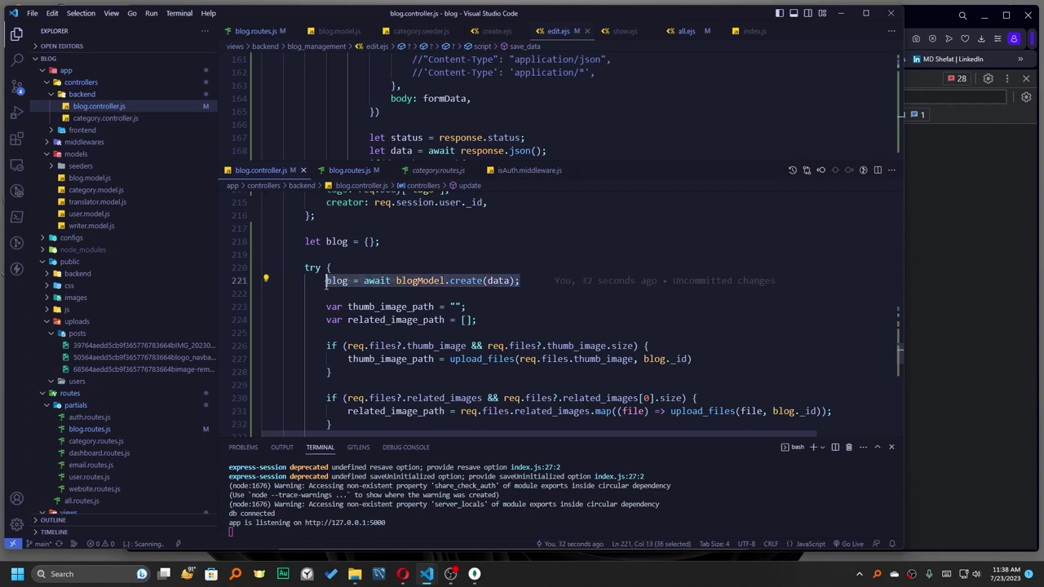
scroll(353, 288, "down", 5)
scroll(355, 292, "down", 1)
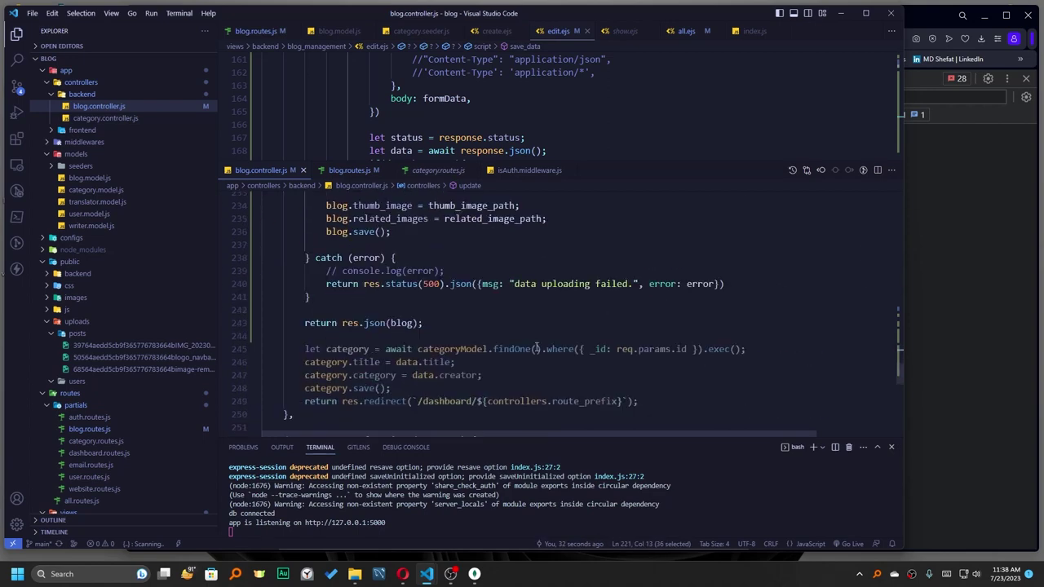
left_click_drag(758, 350, 305, 349)
key("ctrl+c")
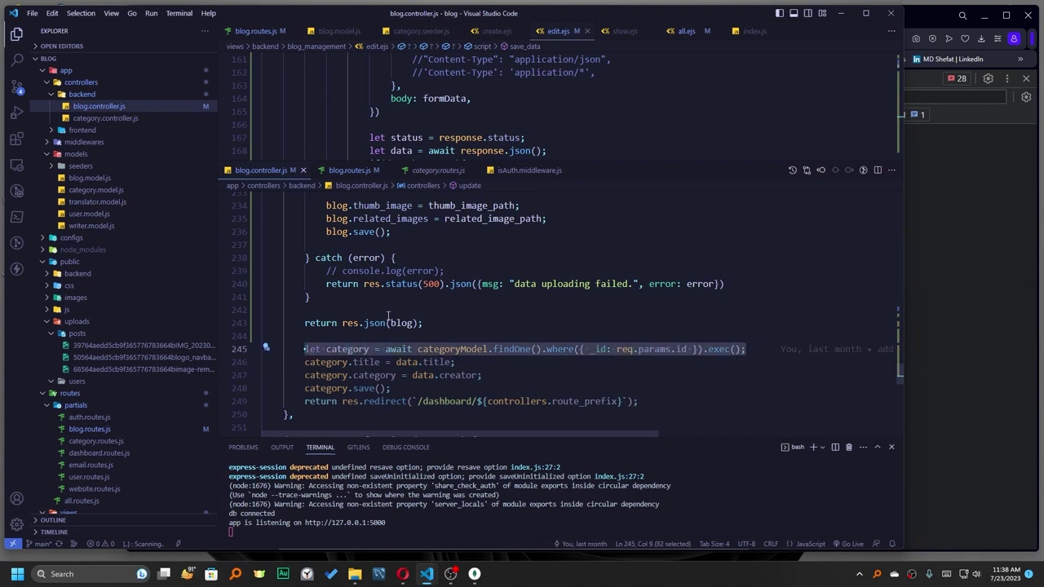
scroll(418, 320, "up", 6)
Replace the blogModel.create call on line 221 with the pasted category lookup line.
left_click(519, 282)
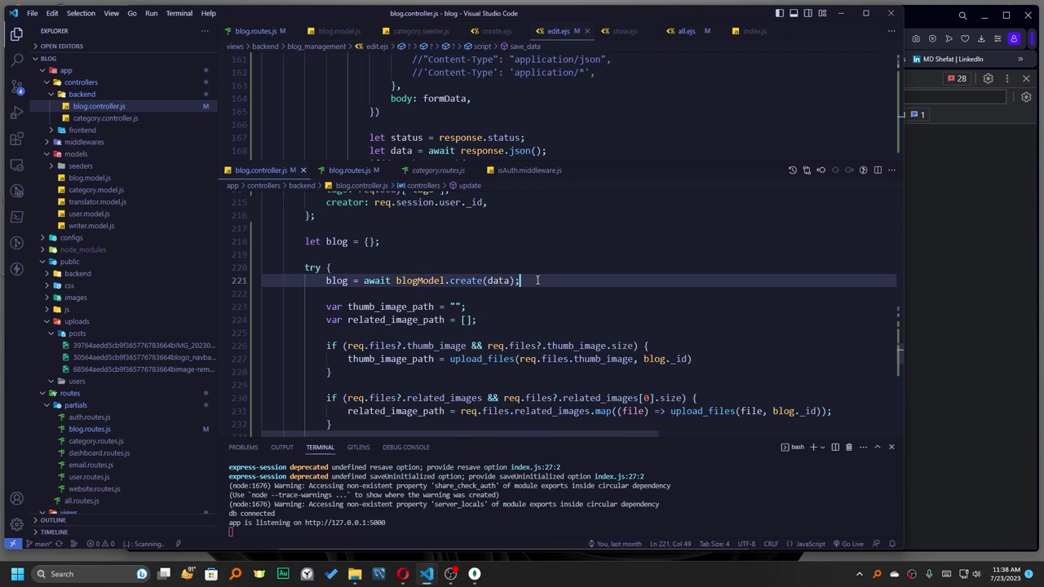
key("Return")
key("ctrl+v")
left_click(536, 281)
key("shift+Home")
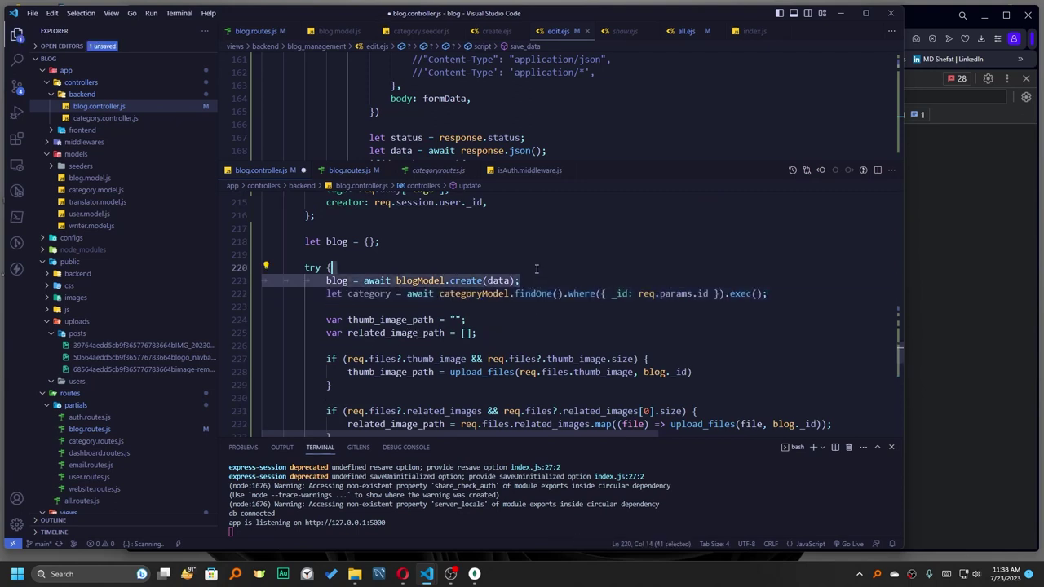
key("BackSpace")
key("BackSpace")
key("BackSpace")
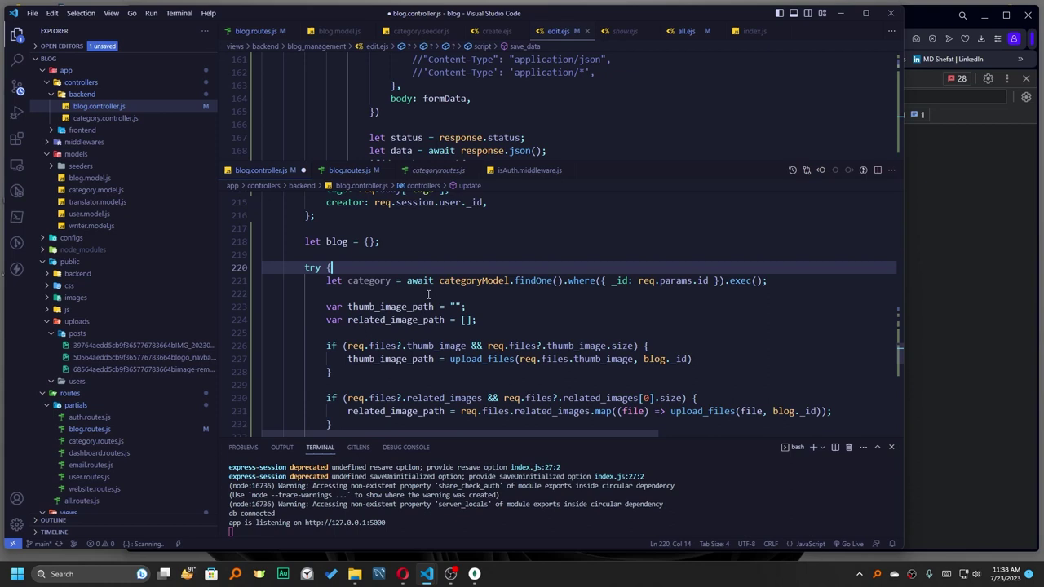
double_click(367, 281)
key("ctrl+s")
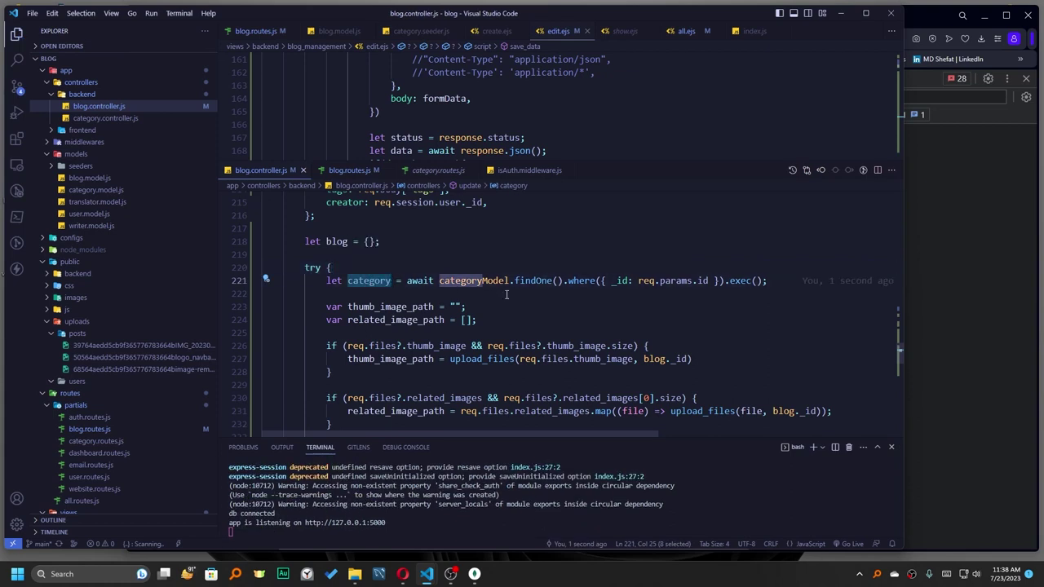
type("blog")
Change categoryModel to blogModel in the lookup line and save.
key("ctrl+s")
left_click(452, 253)
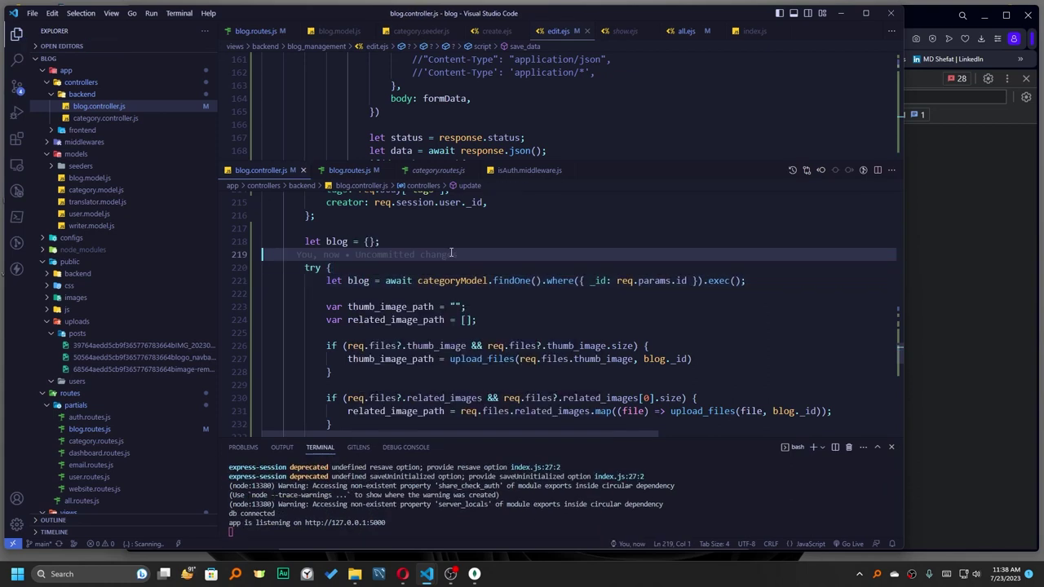
double_click(453, 280)
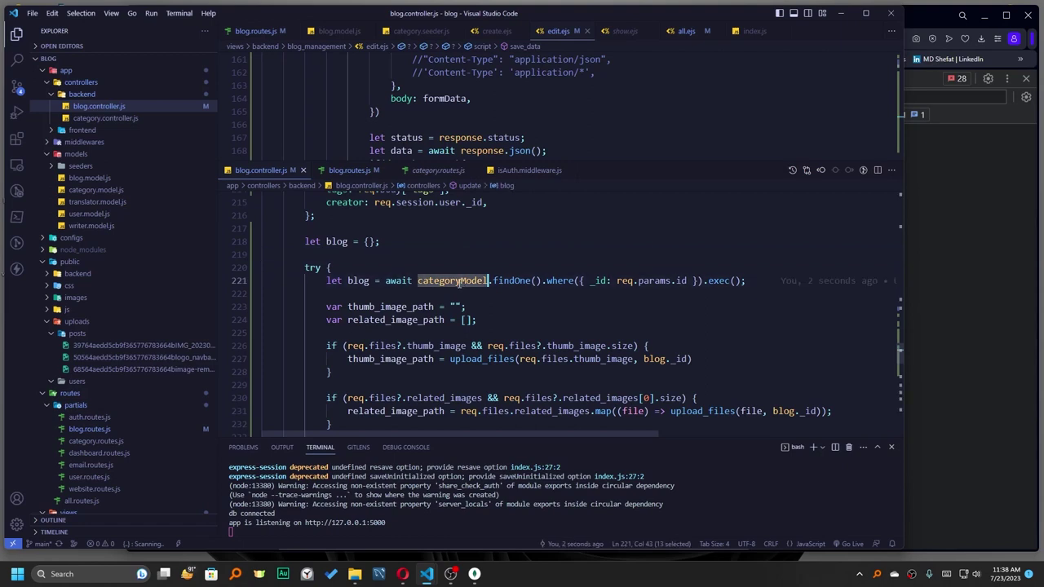
type("blog")
key("Down")
key("Return")
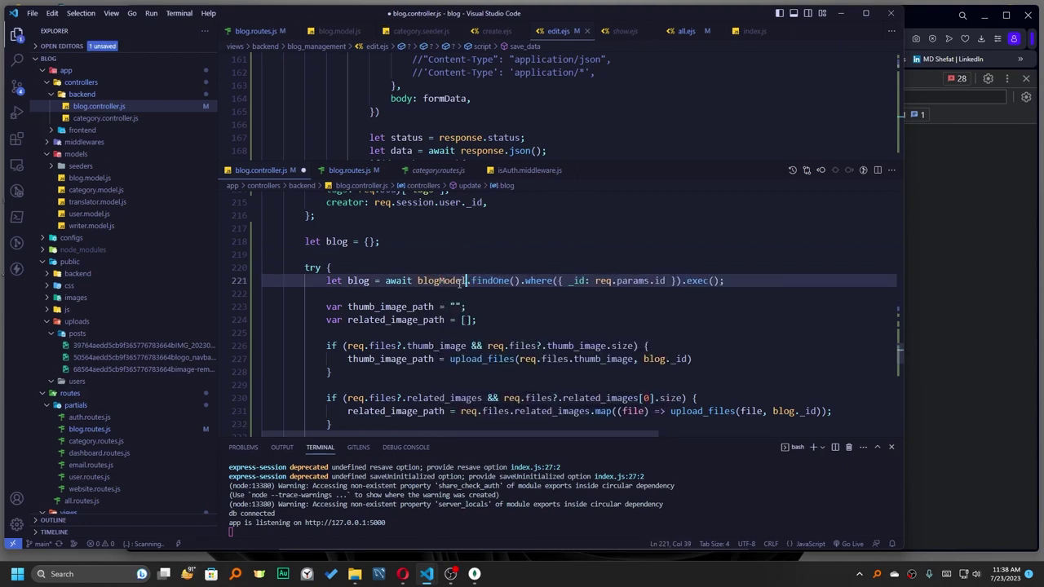
key("ctrl+s")
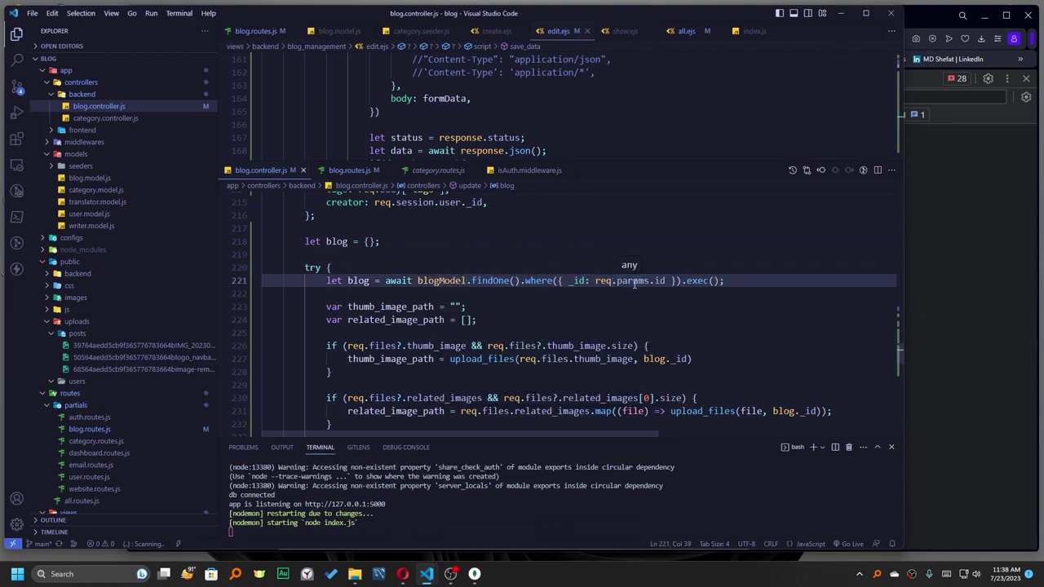
Make the lookup 'blogModel.findOneAndUpdate().where({ _id: req.params.id }).exec()' and save.
key("alt+Tab")
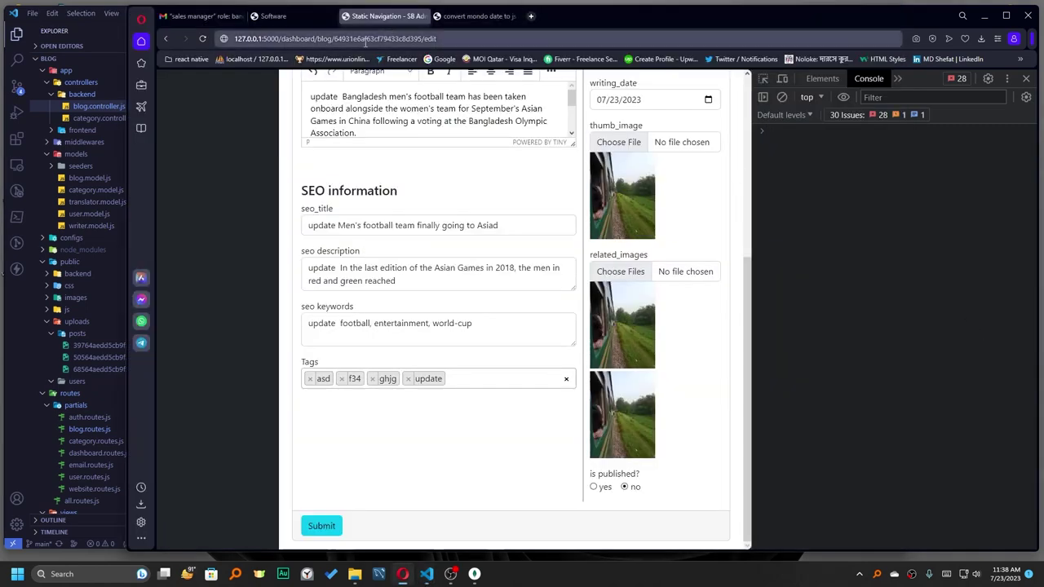
key("alt+Tab")
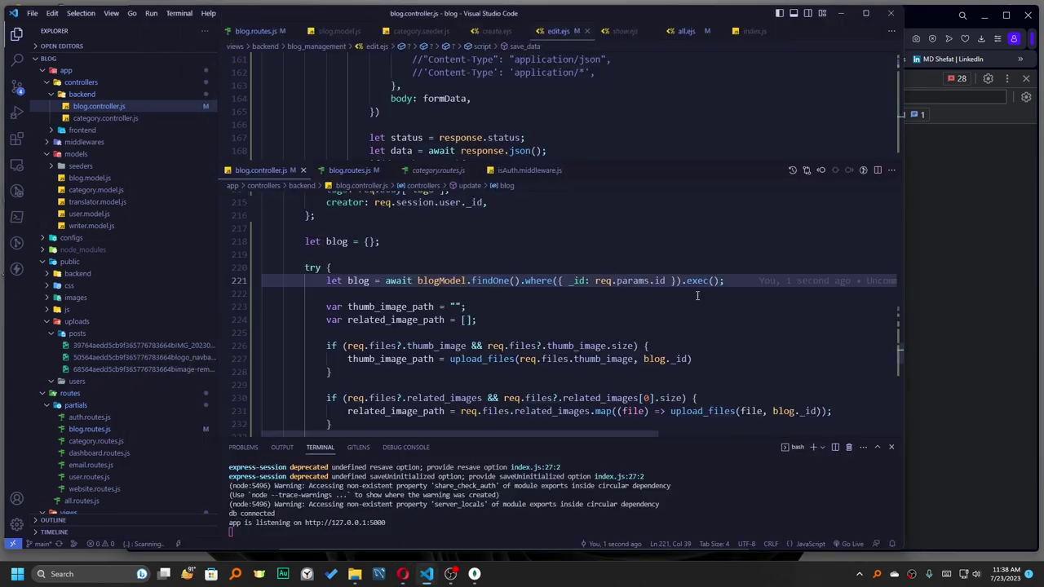
scroll(621, 294, "down", 1)
scroll(471, 280, "down", 2)
scroll(472, 280, "down", 3)
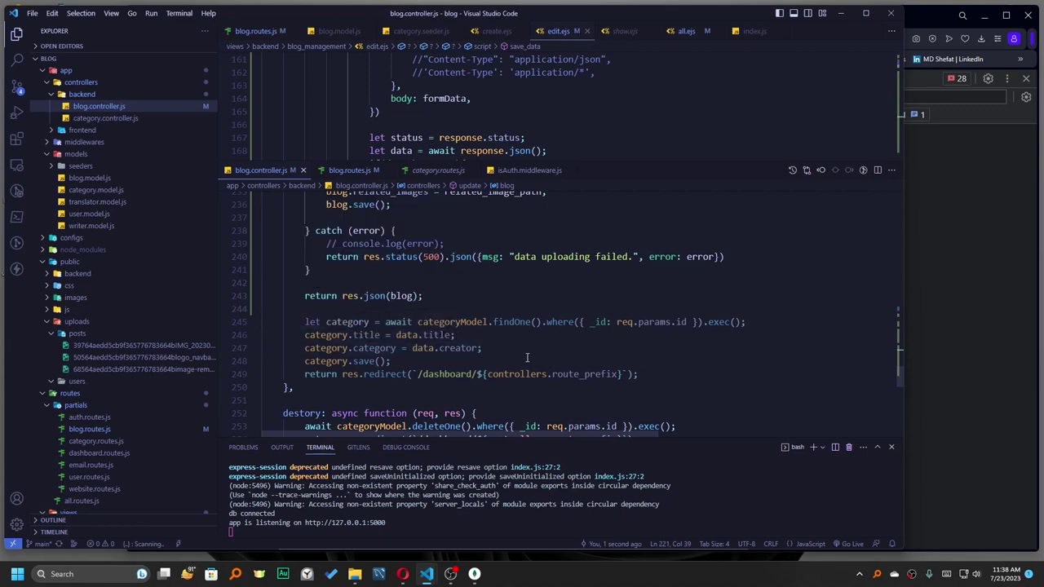
scroll(528, 357, "up", 3)
scroll(528, 358, "up", 1)
scroll(527, 357, "up", 1)
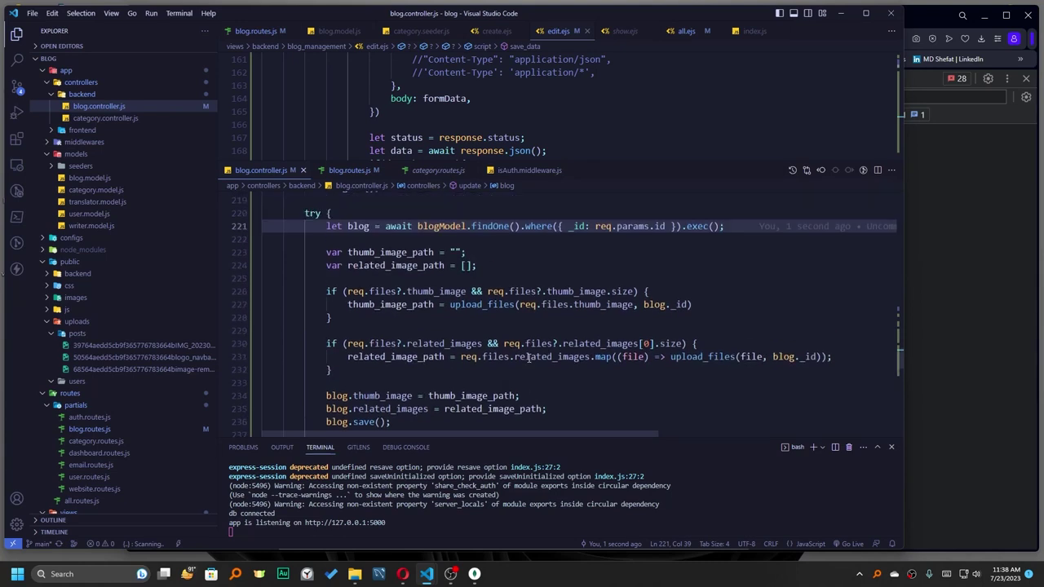
scroll(527, 357, "up", 1)
scroll(528, 359, "up", 1)
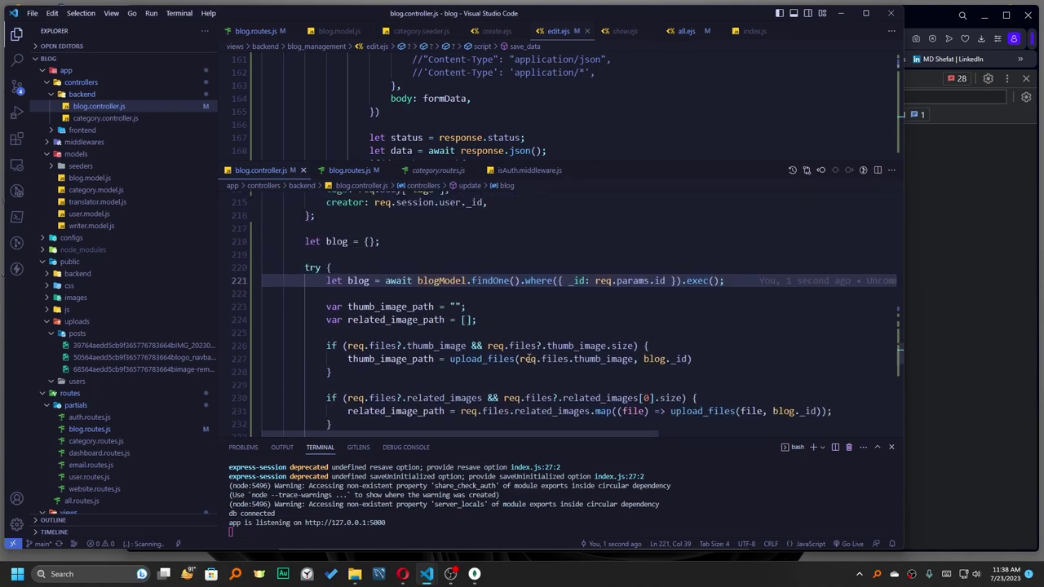
scroll(593, 339, "up", 1)
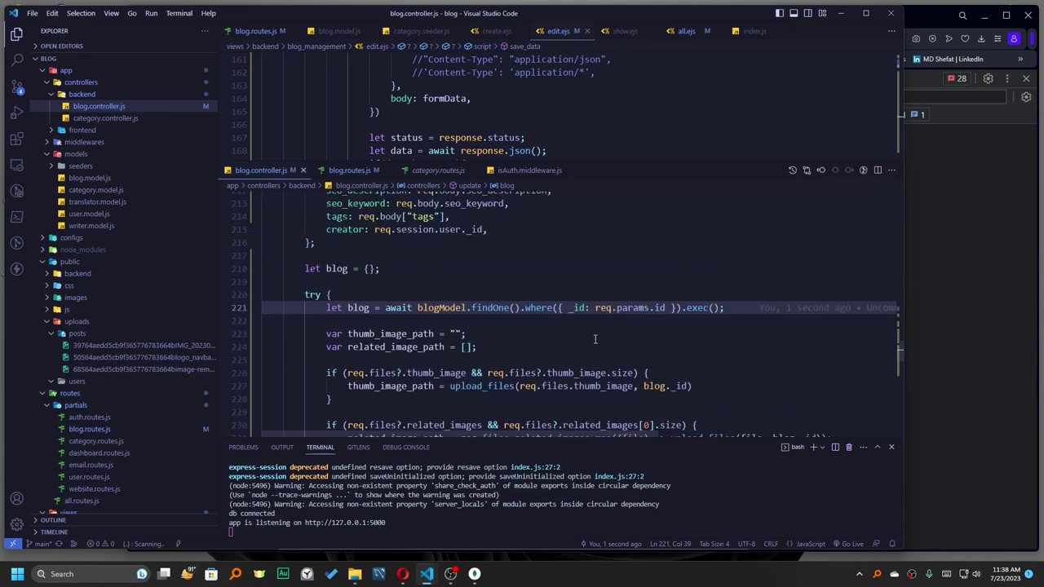
left_click(679, 319)
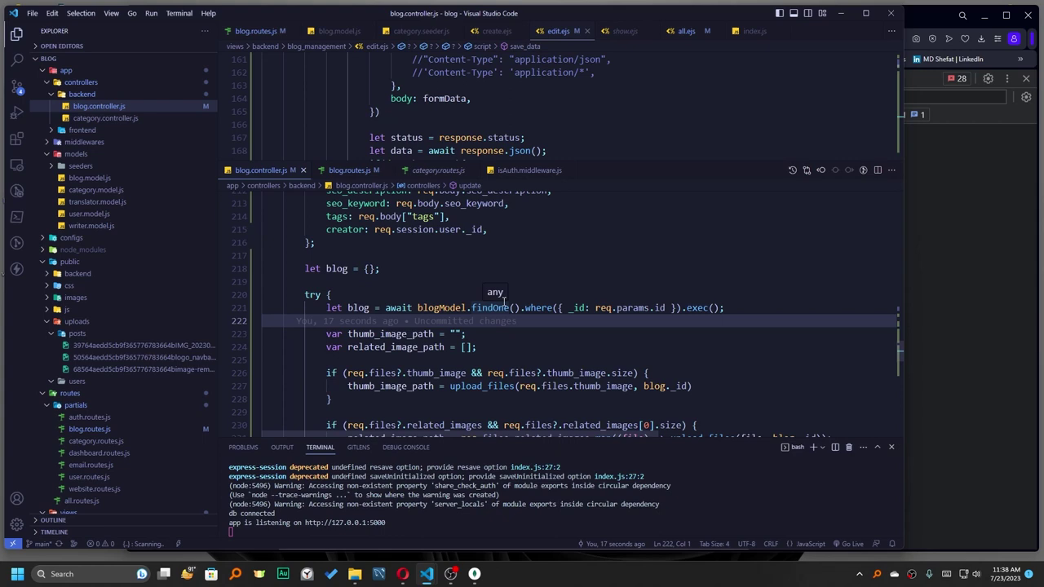
left_click(567, 284)
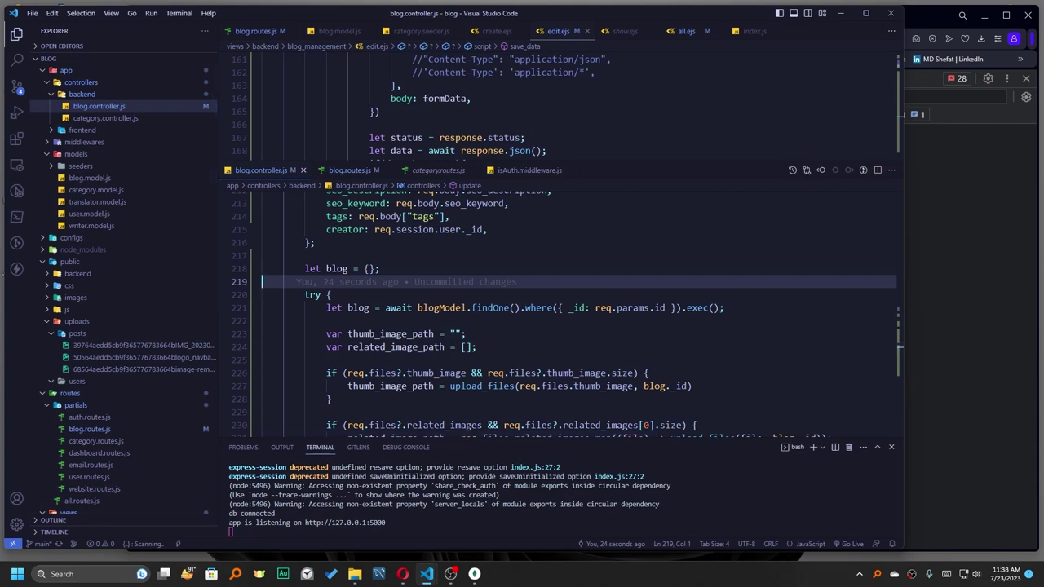
key("alt+Tab")
key("alt+Tab")
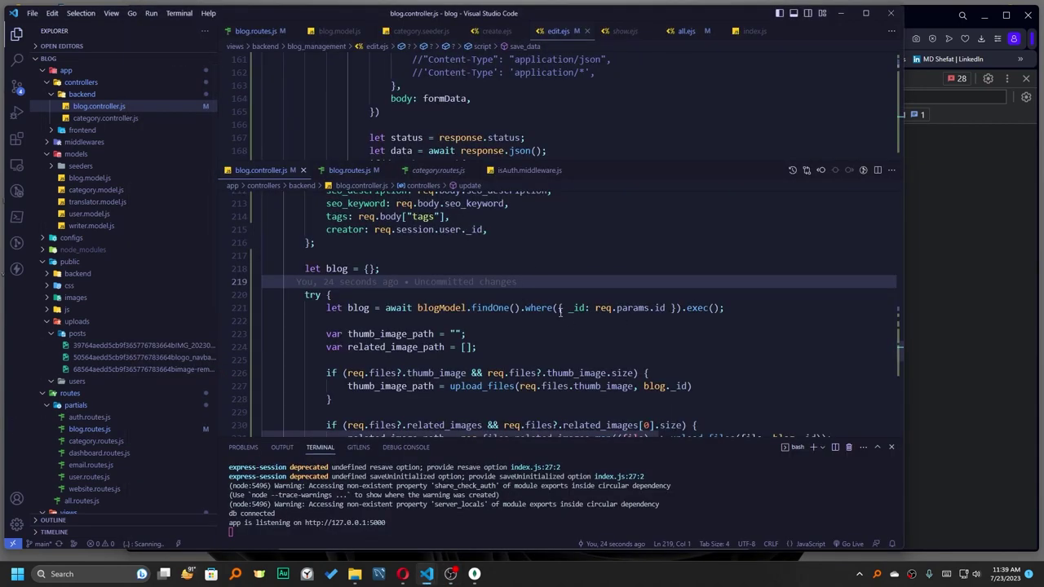
left_click(507, 307)
key("ctrl+space")
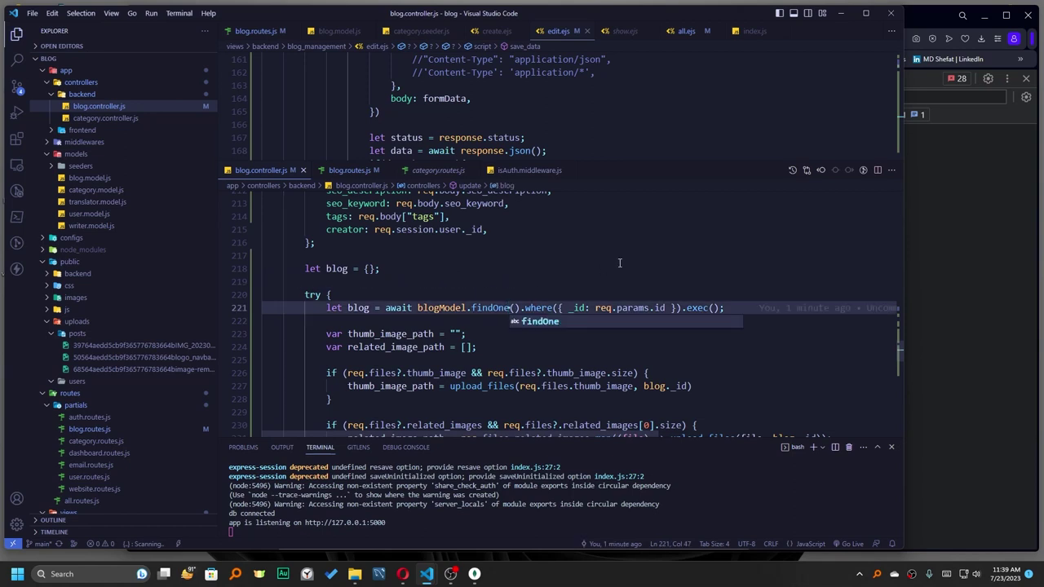
type("U")
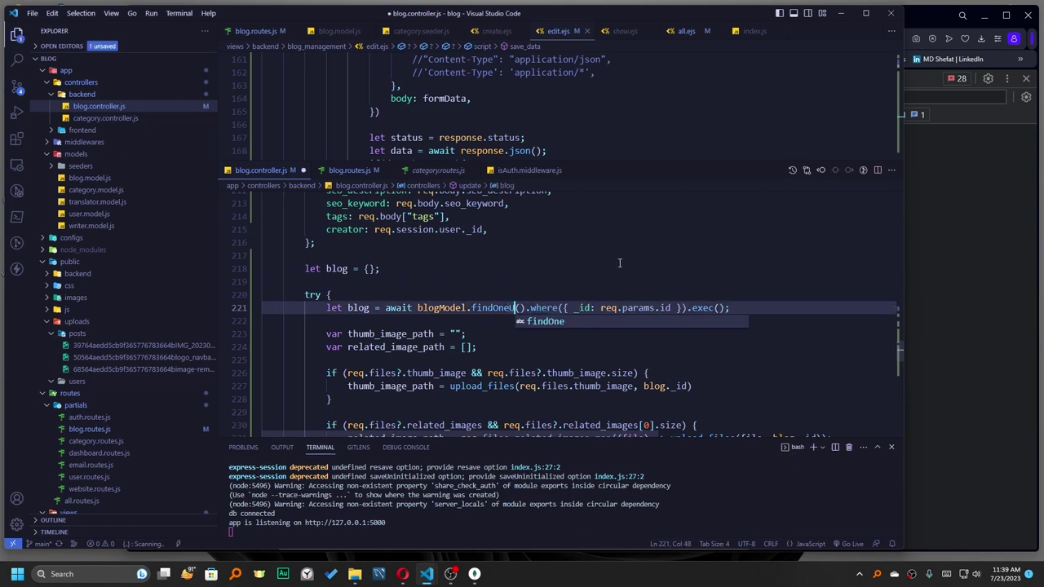
key("BackSpace")
type("A")
type("ndUpdate")
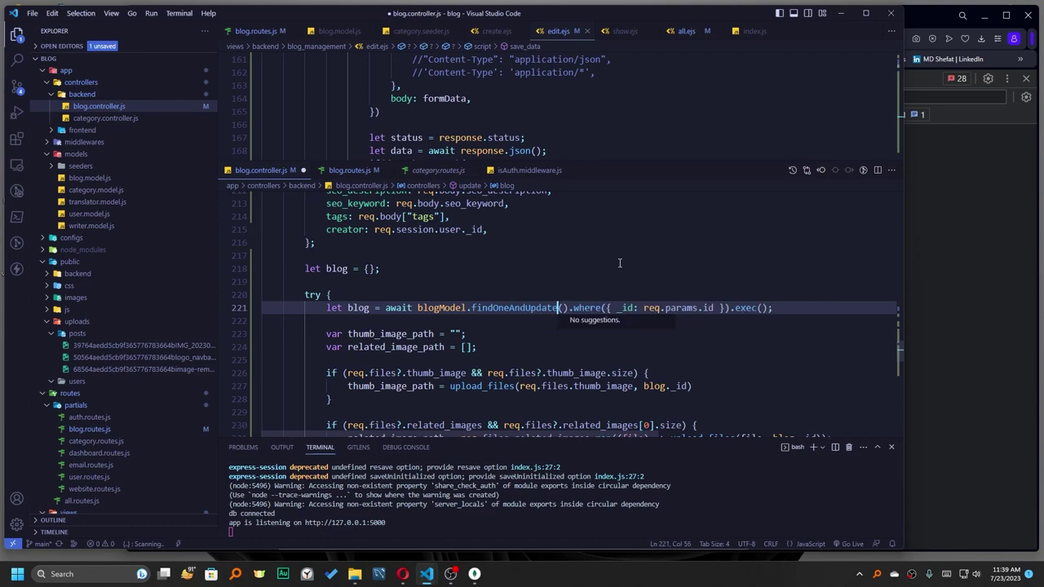
key("ctrl+s")
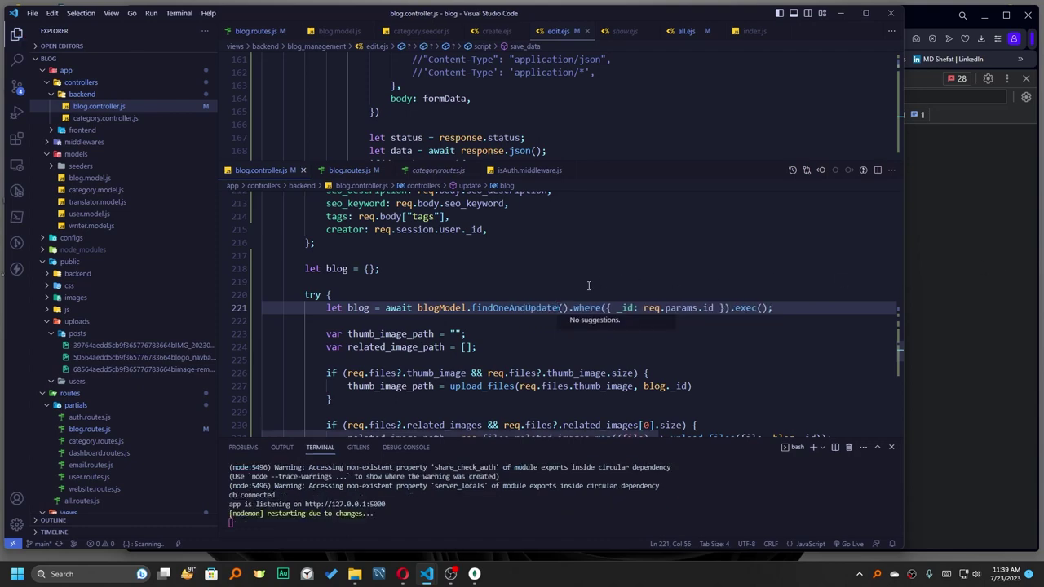
Open a new Opera tab for a 'mongoose findOneAndUpdate' search, then return to the editor.
left_click(990, 268)
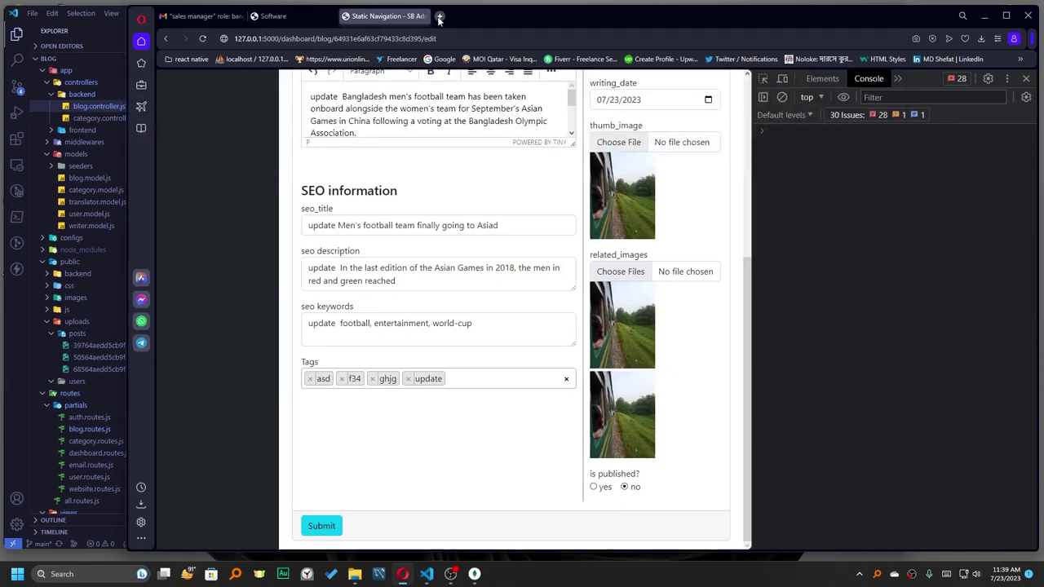
left_click(439, 15)
type("mongoose findOneAndUpdate")
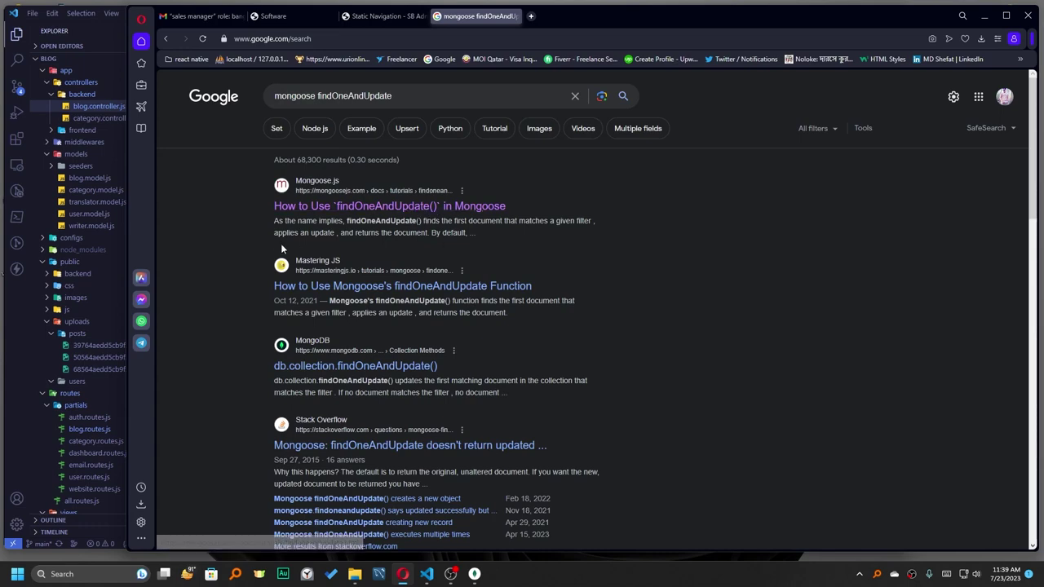
key("alt+Tab")
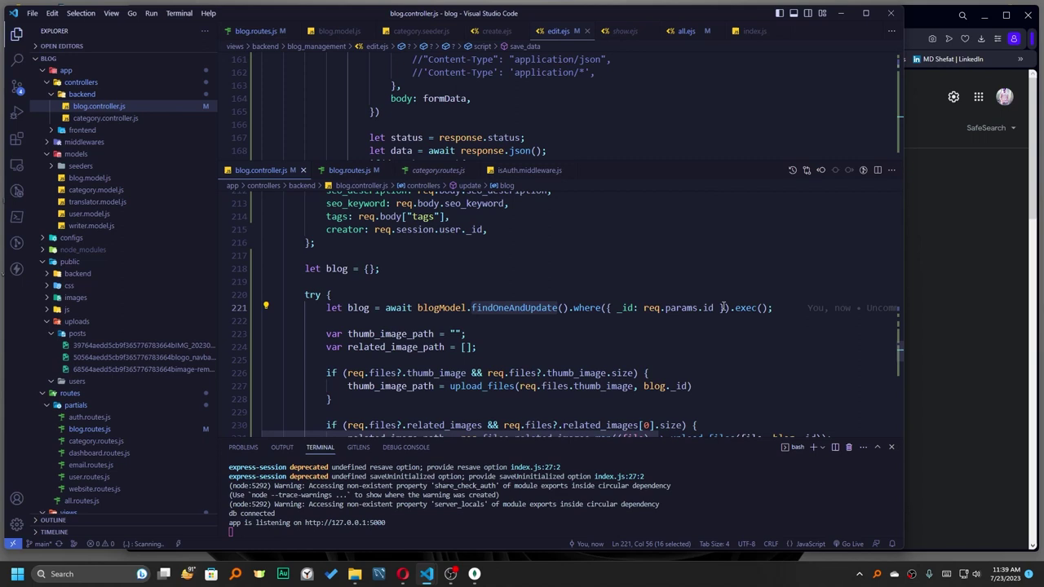
Move the { _id: req.params.id } filter from .where() into findOneAndUpdate's first argument.
left_click_drag(723, 307, 608, 308)
key("ctrl+c")
key("BackSpace")
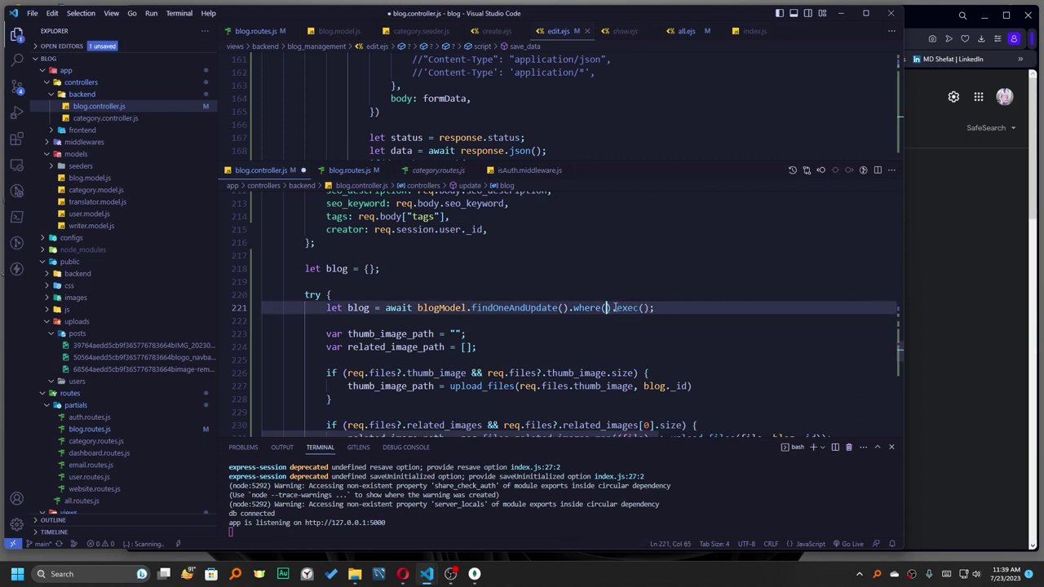
left_click_drag(612, 308, 569, 308)
key("ctrl+s")
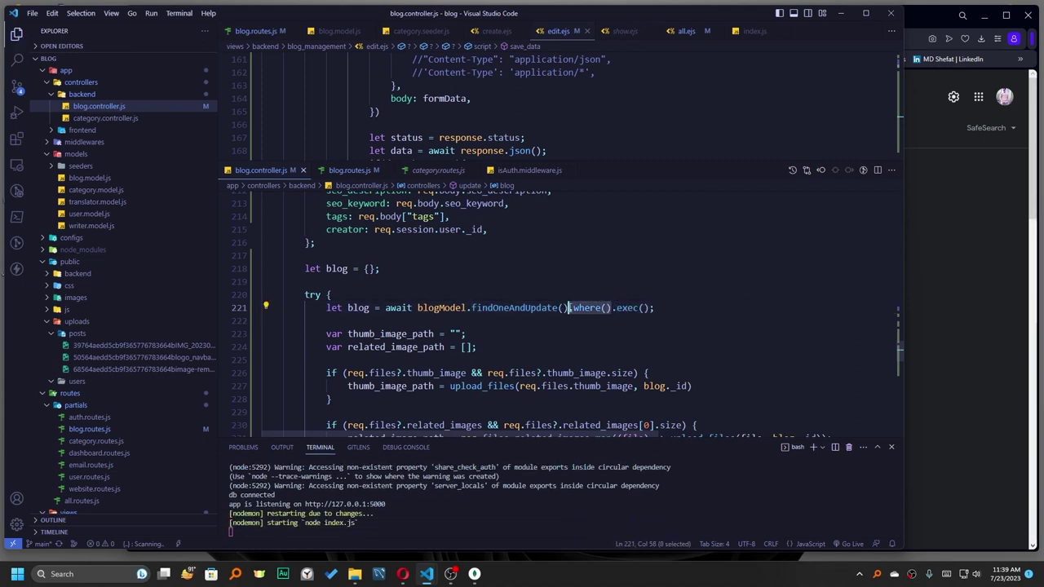
key("ctrl+v")
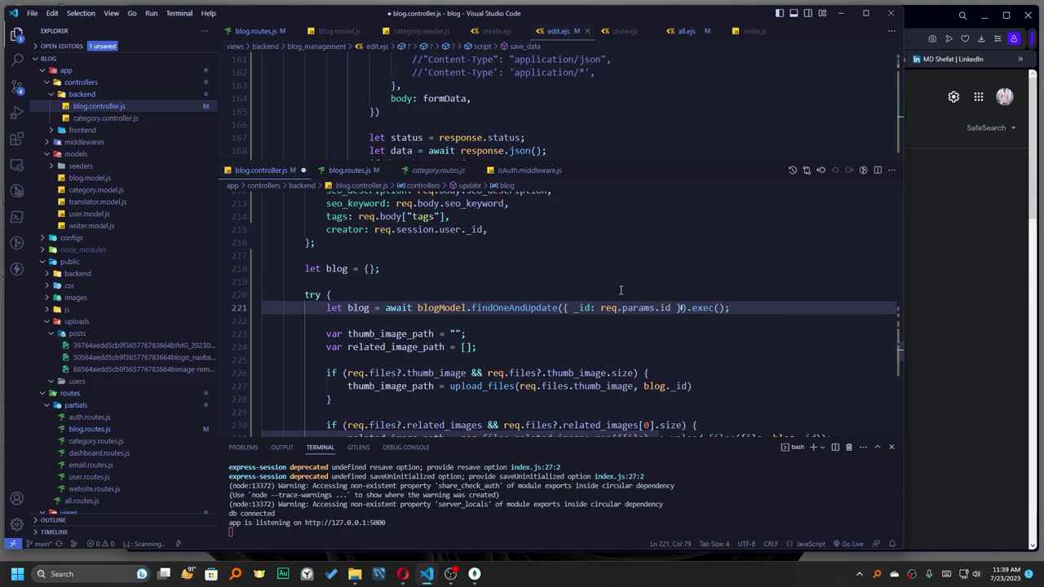
key("ctrl+s")
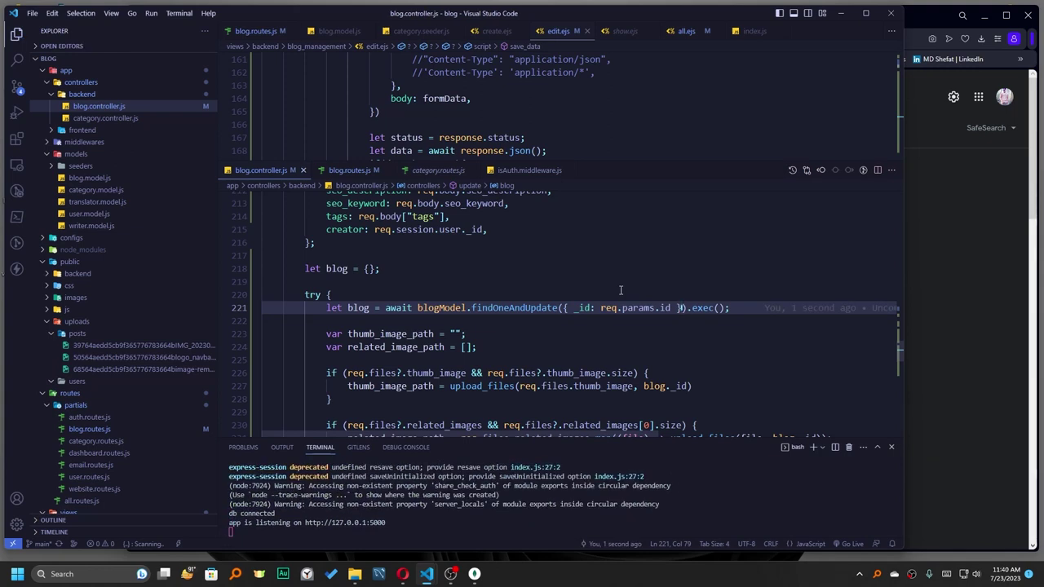
type(",")
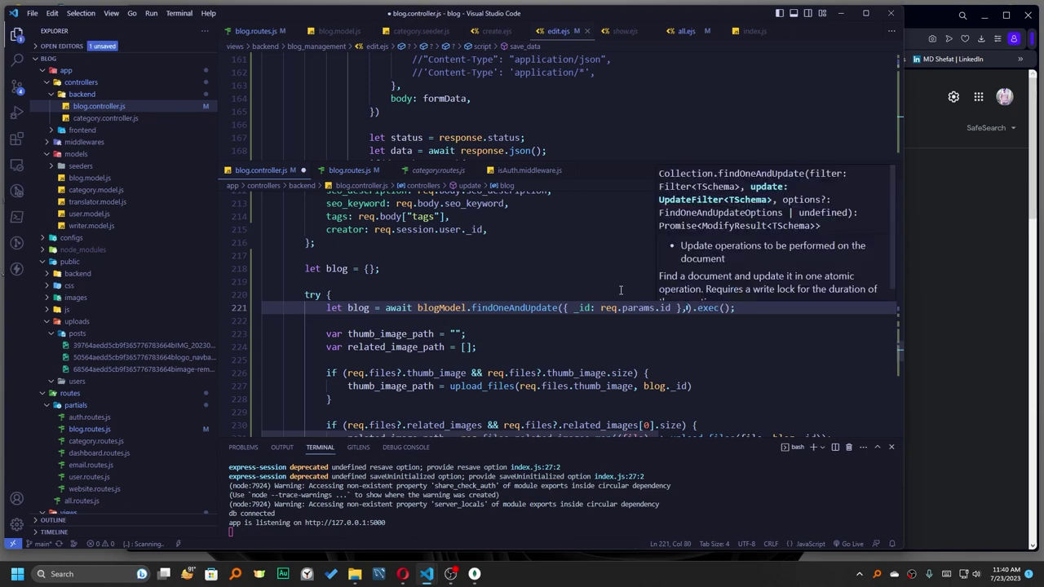
Add data as the update argument after the id filter and save the controller.
key("ctrl+s")
scroll(620, 290, "up", 2)
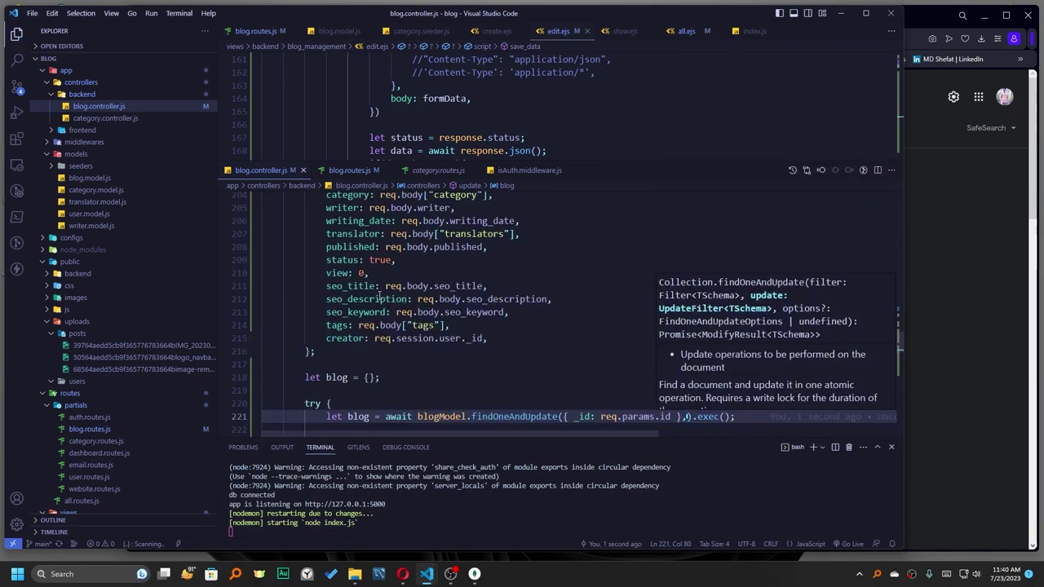
scroll(317, 234, "up", 3)
double_click(337, 224)
key("ctrl+c")
scroll(533, 311, "down", 4)
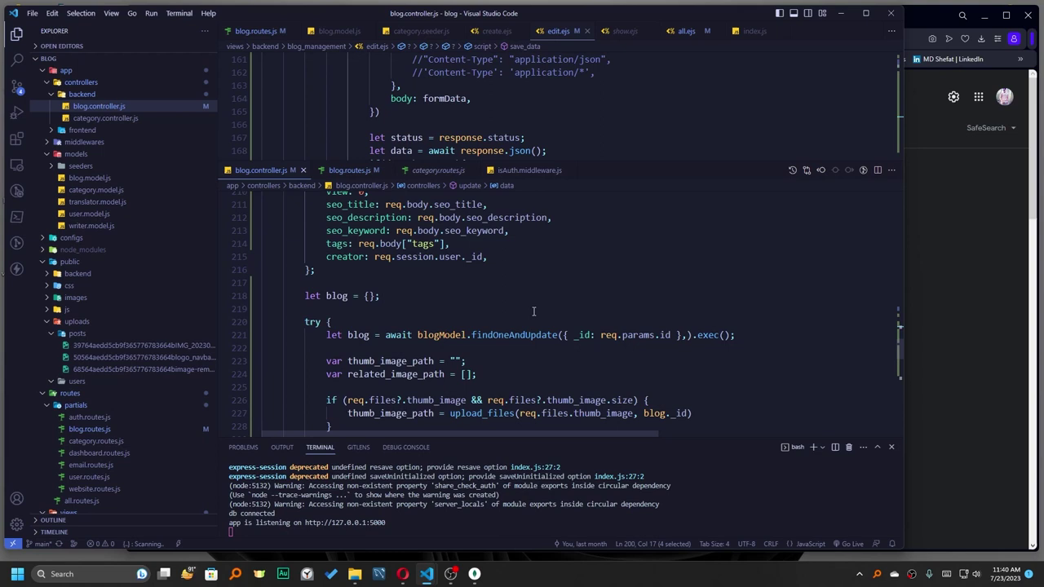
left_click(684, 336)
key("ctrl+v")
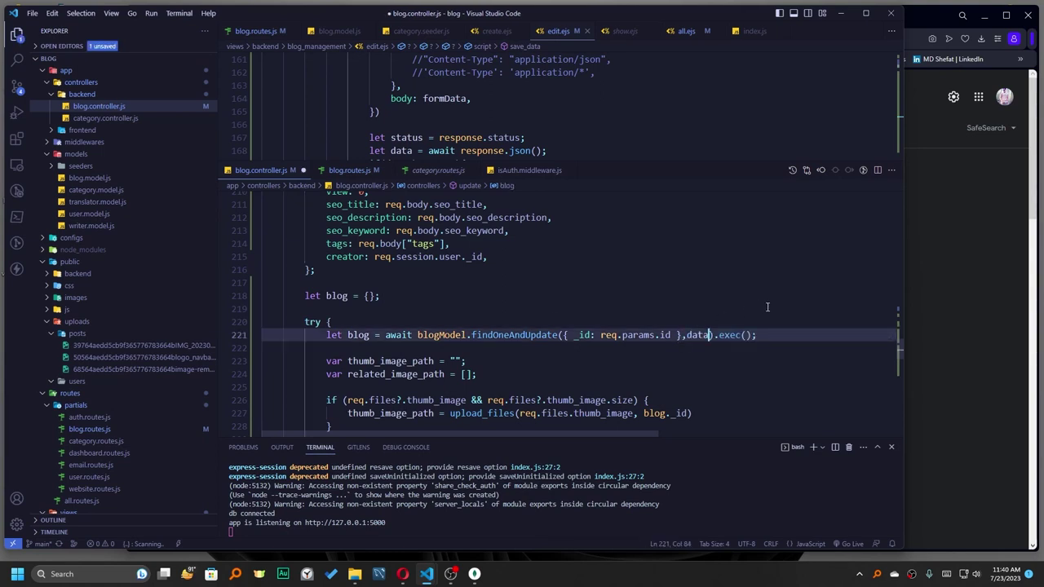
key("ctrl+s")
scroll(594, 272, "down", 1)
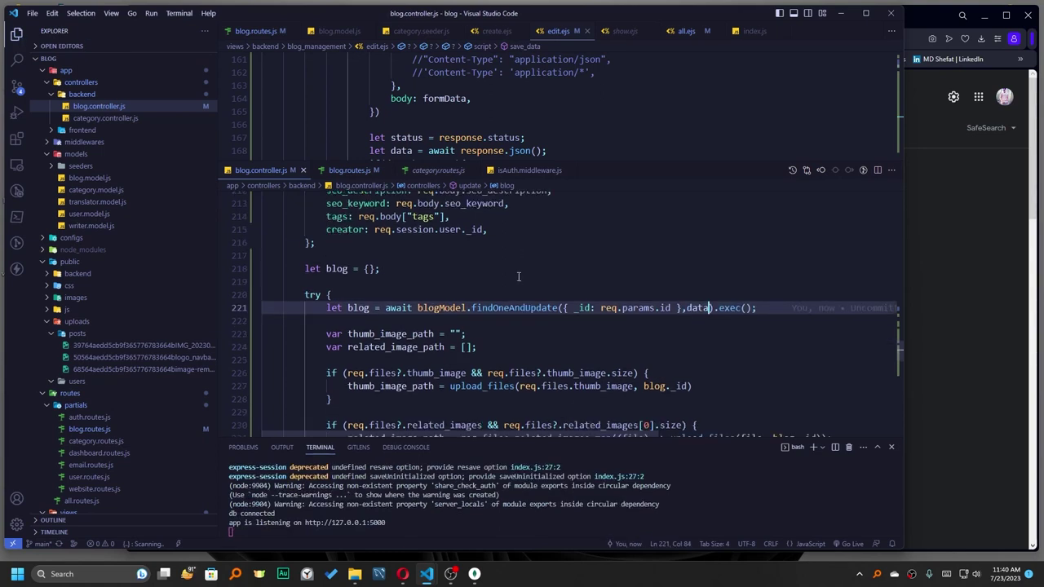
scroll(418, 299, "down", 2)
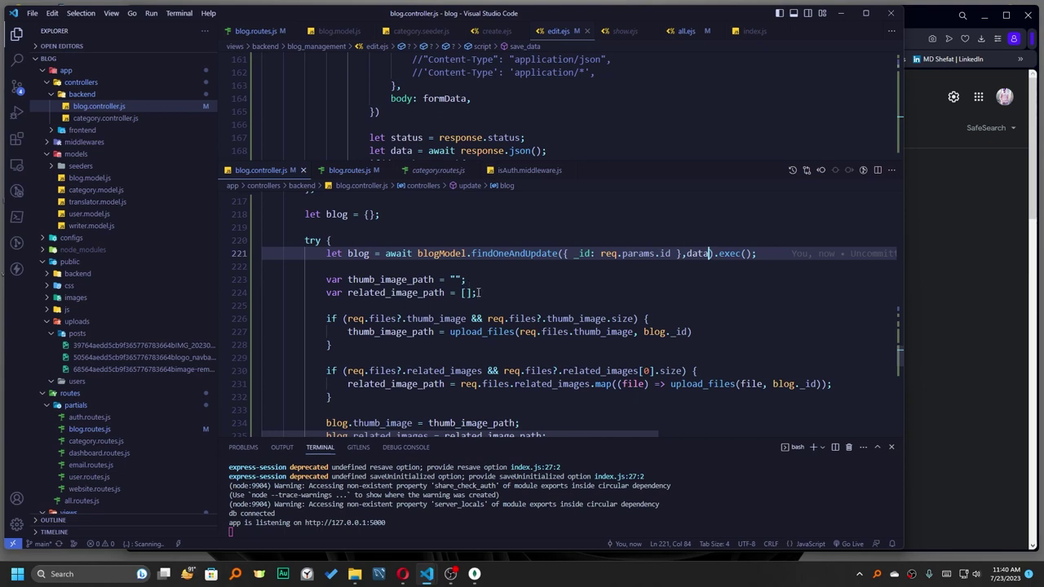
scroll(479, 292, "down", 1)
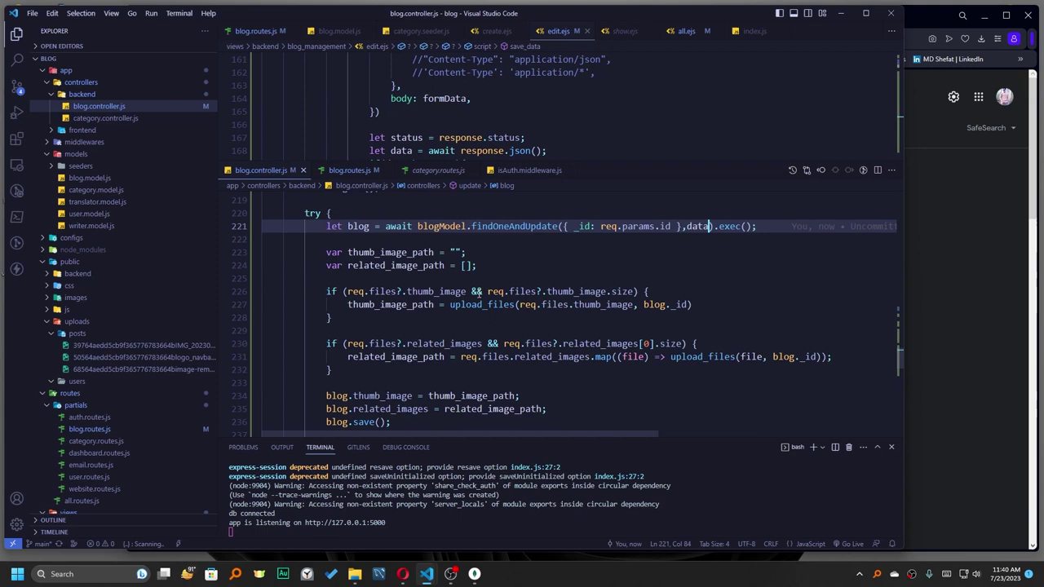
Set line 223's thumbnail default to blog.thumb_image || "" and save.
left_click(567, 263)
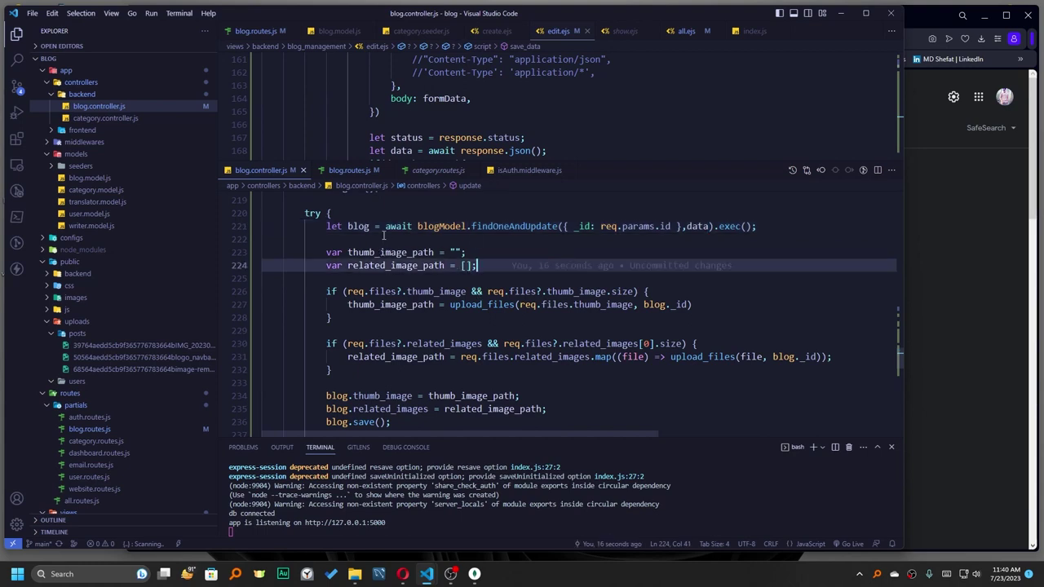
double_click(358, 226)
key("ctrl+c")
double_click(458, 252)
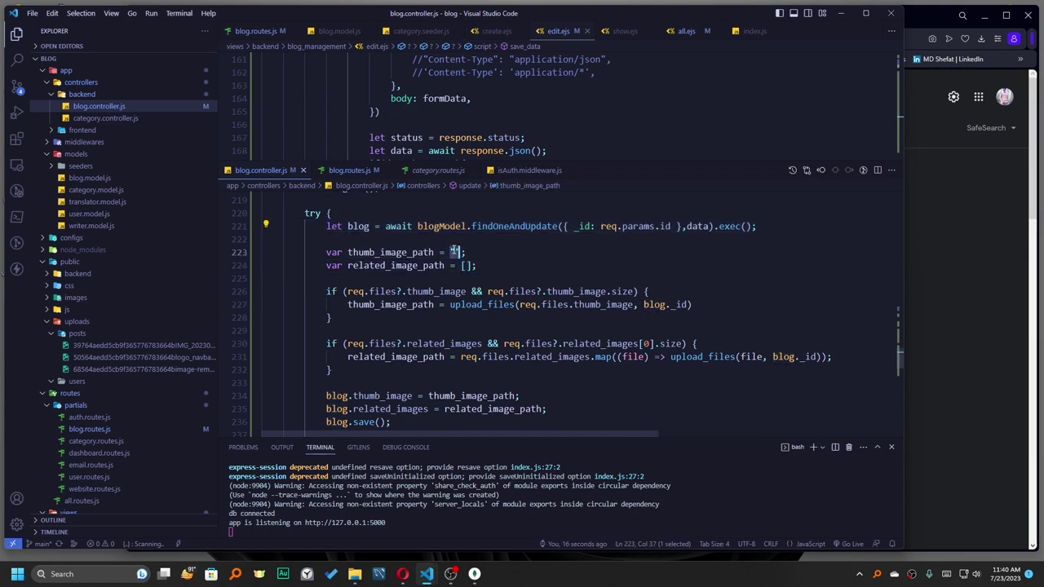
key("ctrl+v")
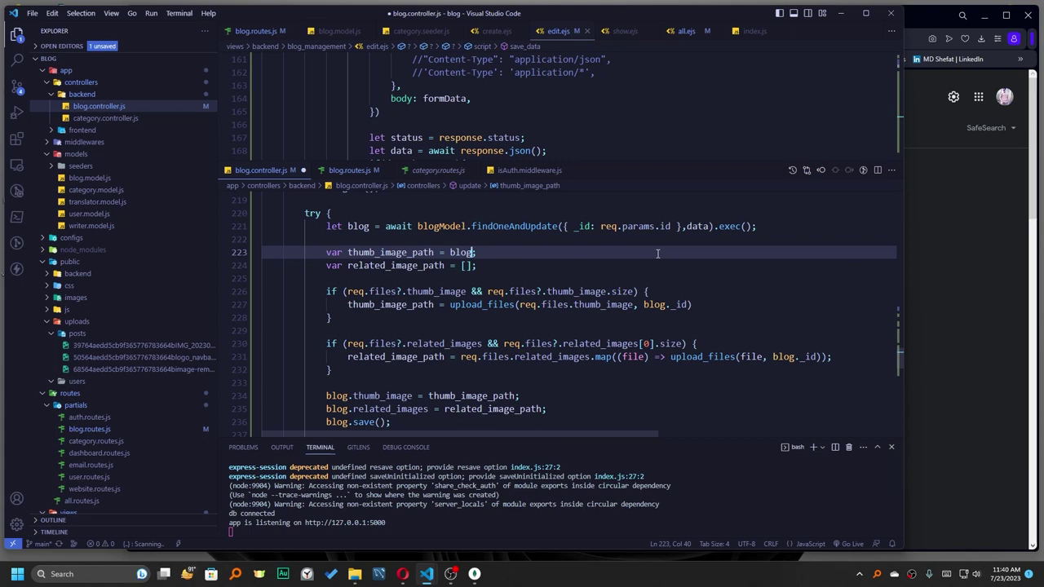
type(".thum")
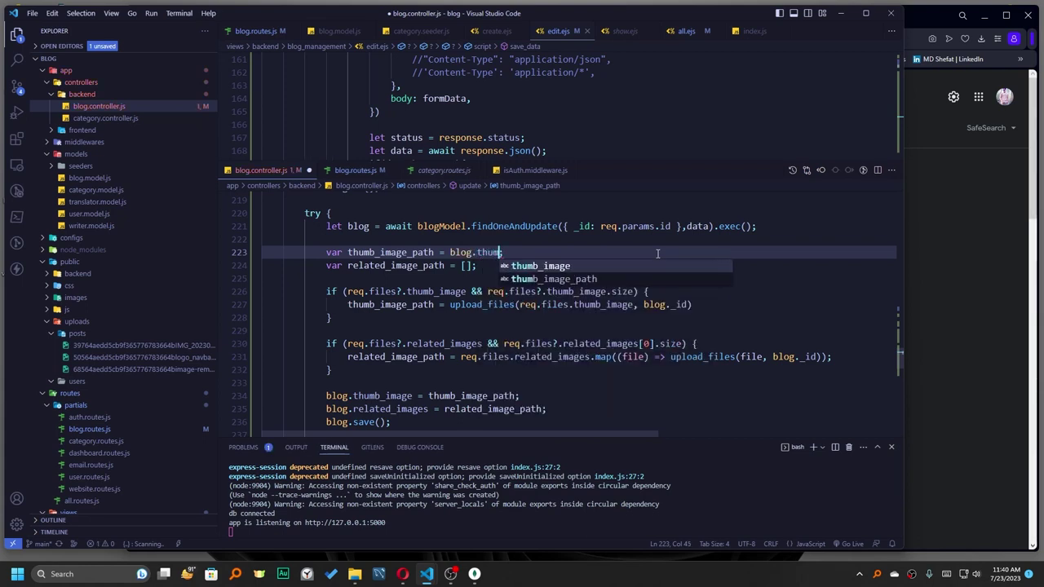
key("Return")
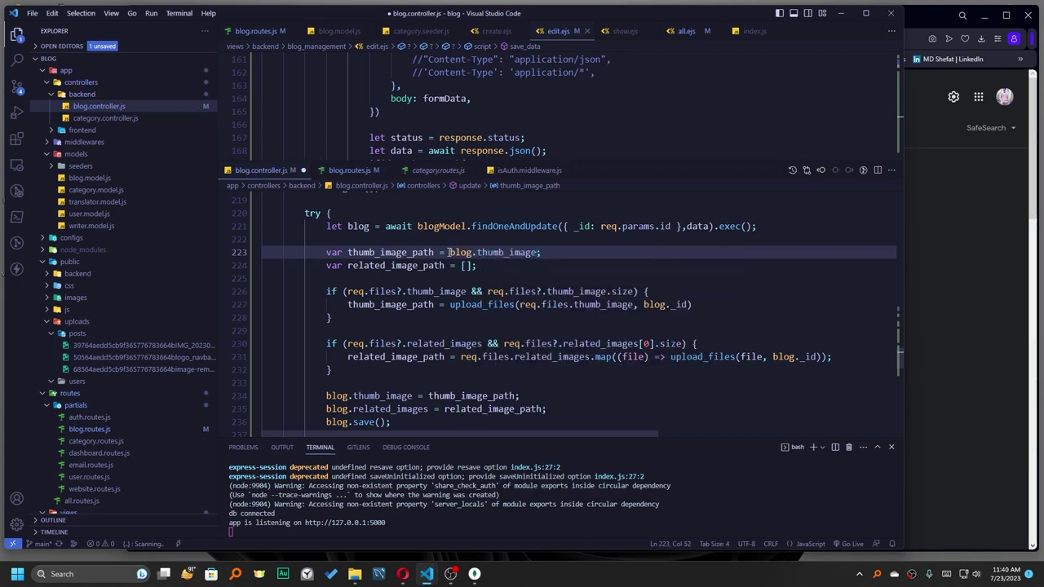
key("ctrl+s")
Set line 224's related images default to blog.related_images || [] and save.
left_click_drag(450, 253, 539, 252)
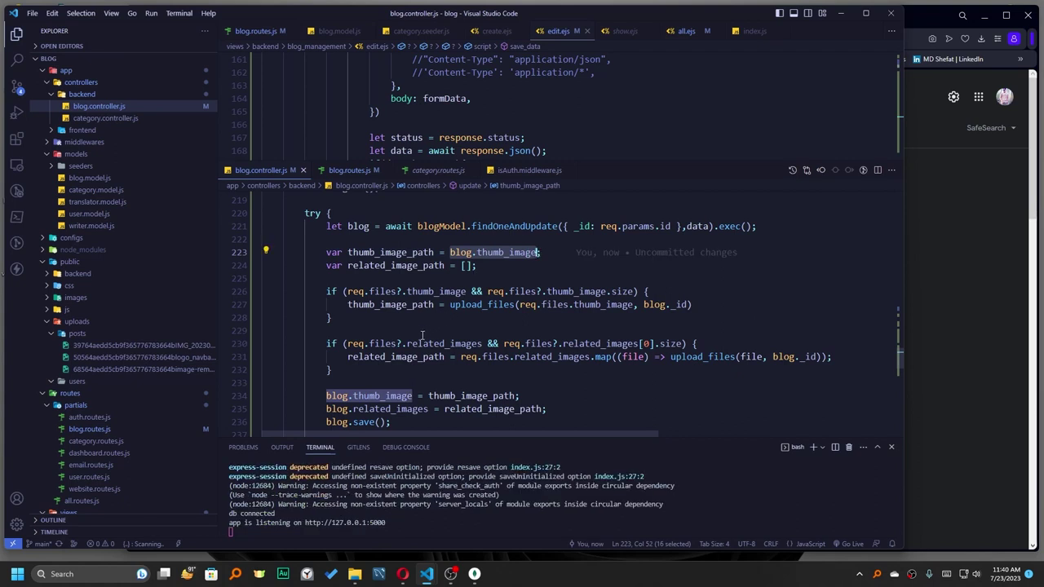
scroll(423, 335, "down", 1)
left_click_drag(429, 381, 326, 382)
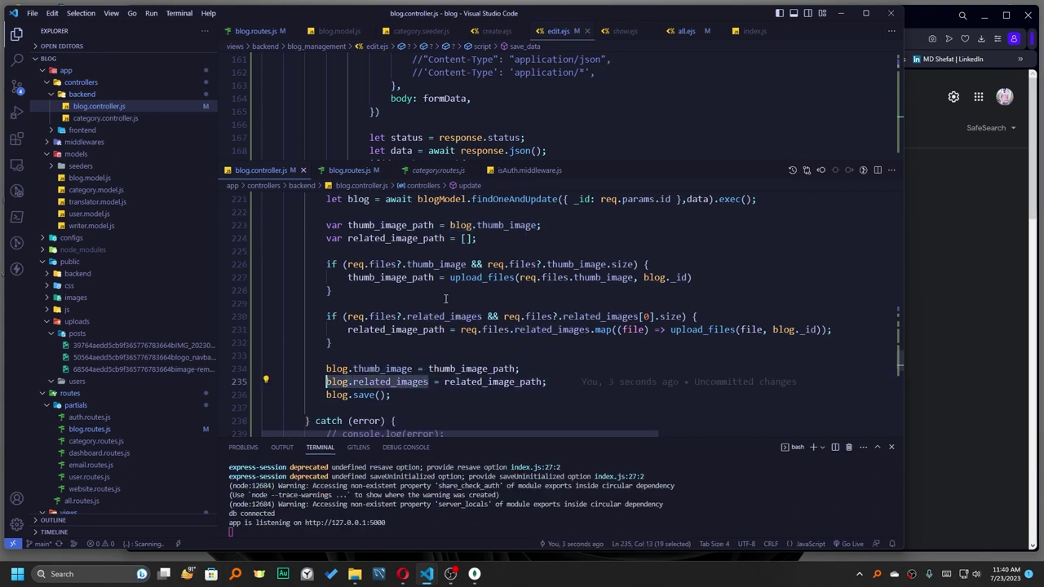
key("ctrl+c")
left_click(476, 238)
left_click_drag(476, 238, 461, 239)
key("ctrl+v")
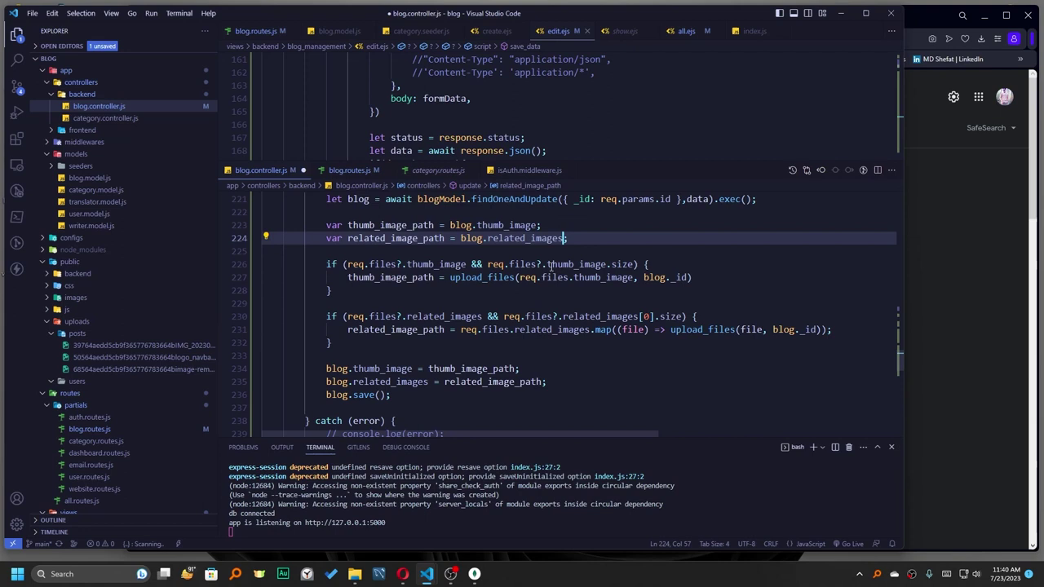
key("ctrl+s")
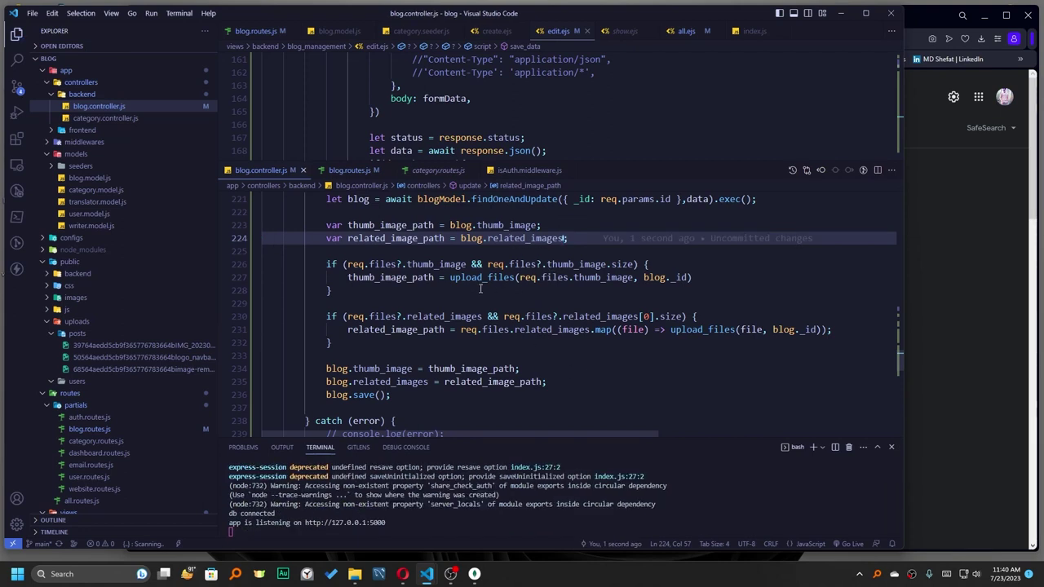
Keep the semicolon at the end of line 224 and save the controller.
left_click(480, 290)
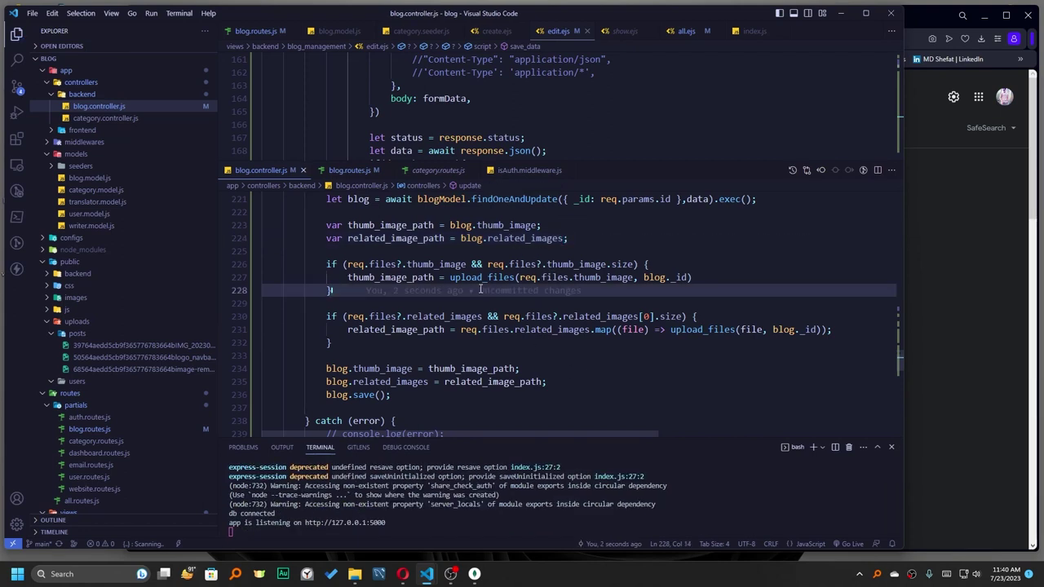
left_click(537, 225)
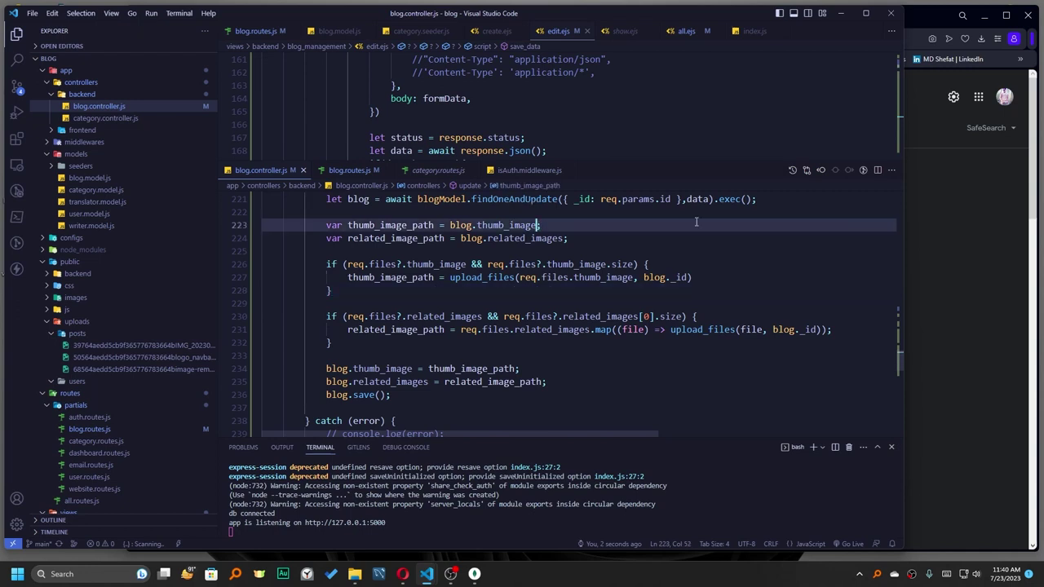
type("|| ")
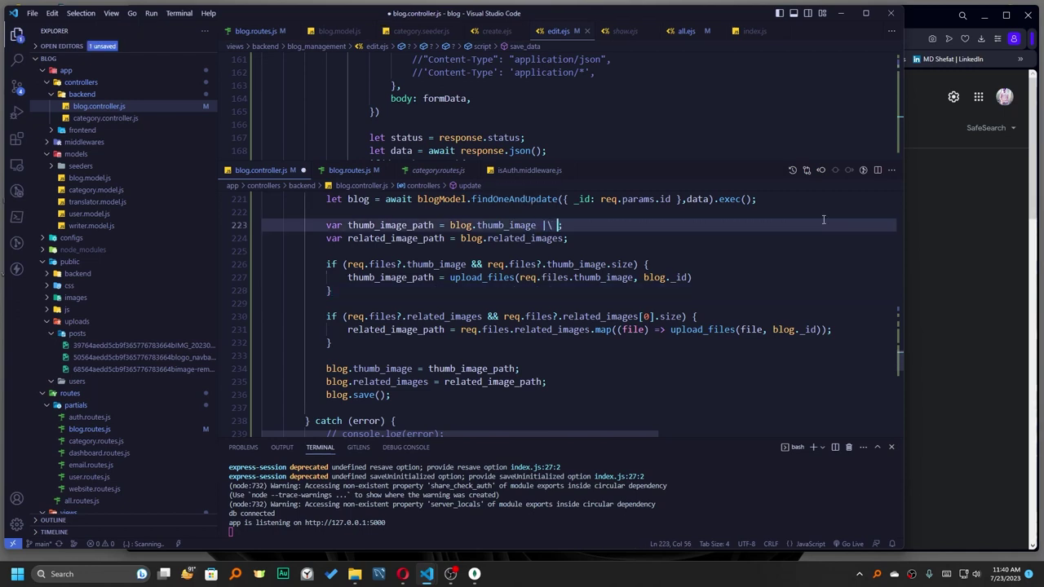
type("\"")
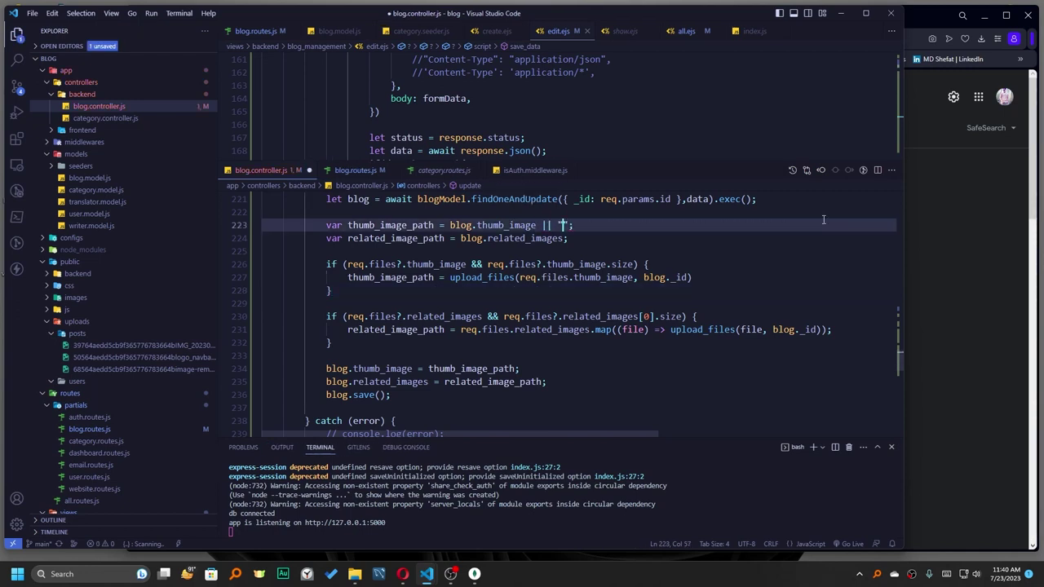
key("Down")
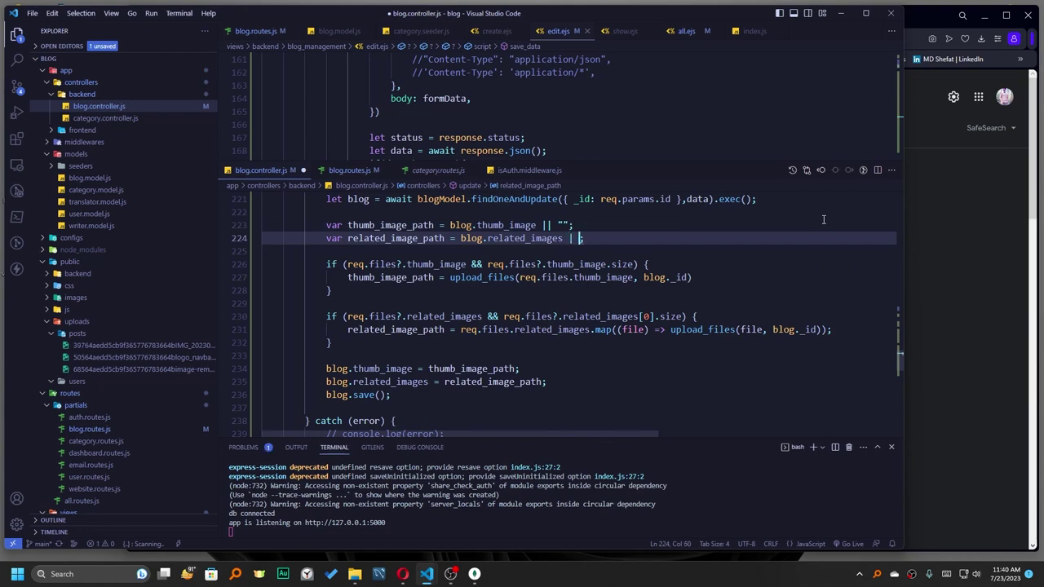
key("Return")
key("ctrl+z")
type("| [")
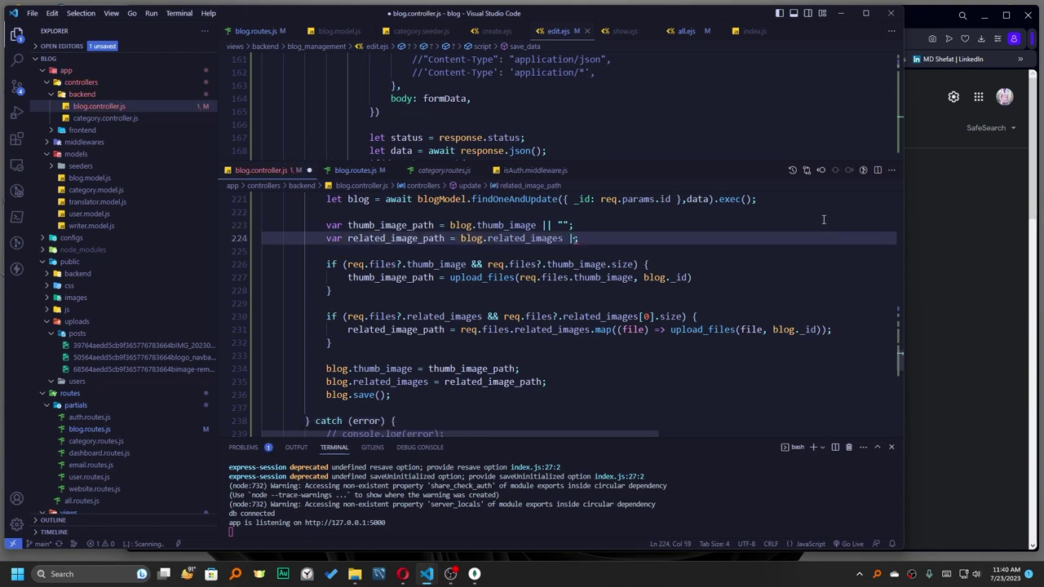
type("]")
key("ctrl+s")
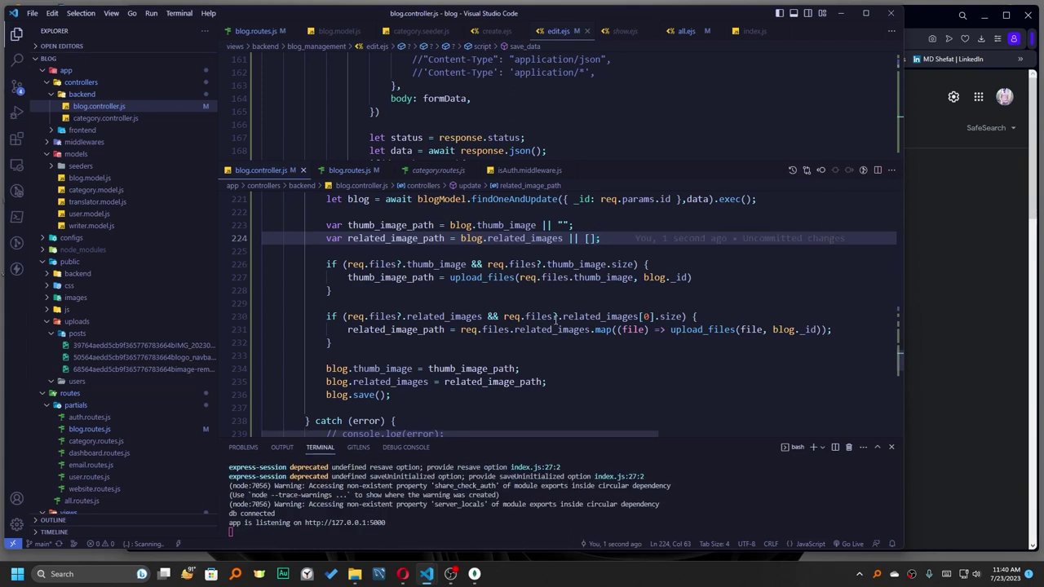
scroll(520, 306, "up", 2)
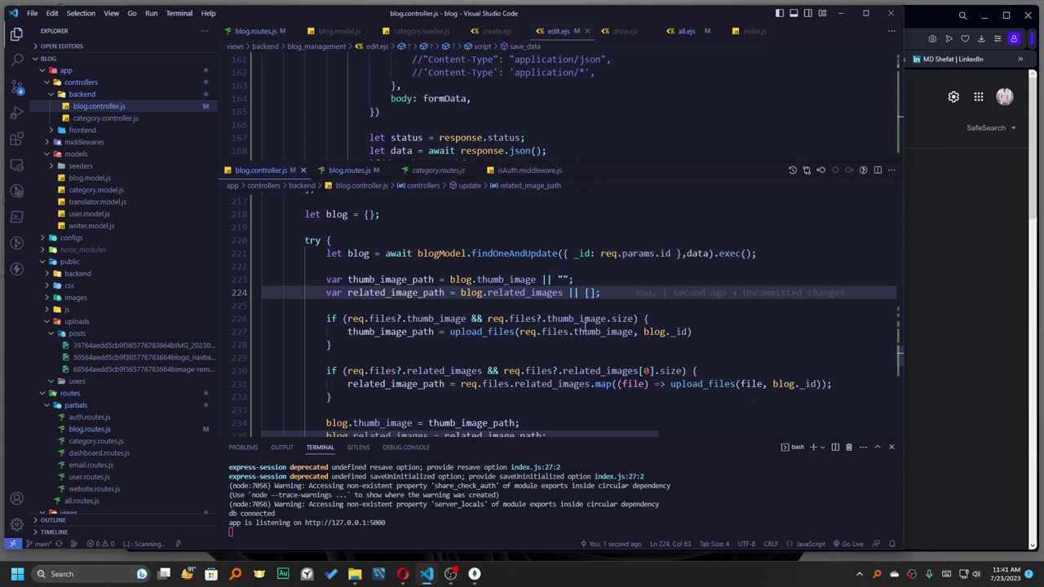
scroll(503, 337, "down", 1)
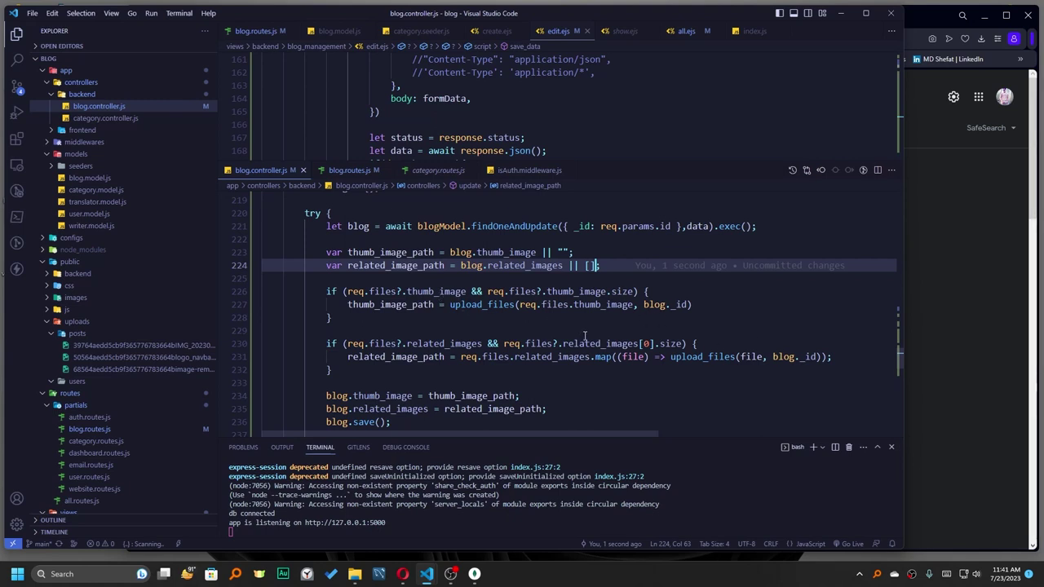
scroll(585, 337, "down", 1)
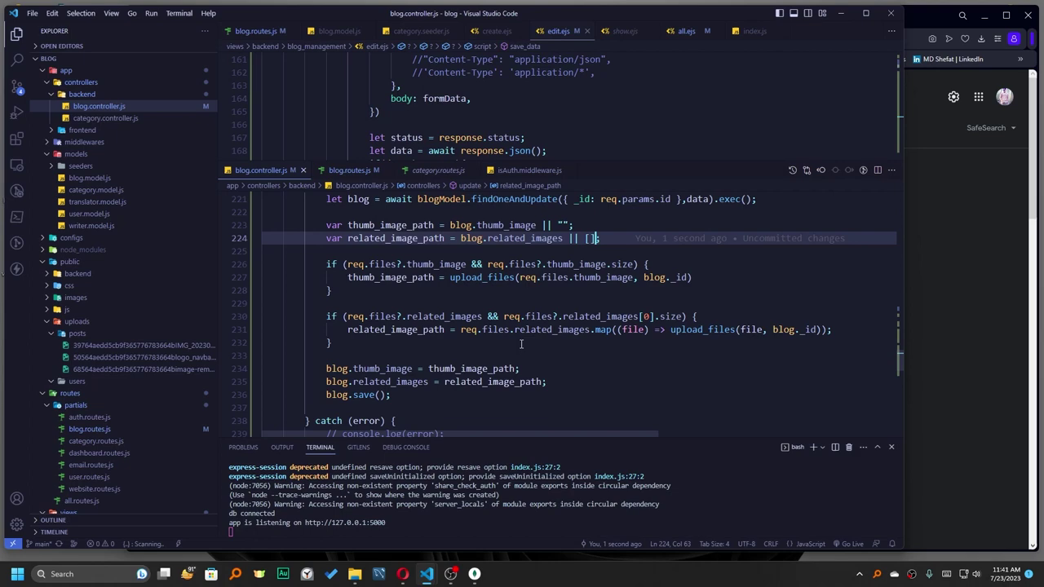
scroll(402, 342, "down", 2)
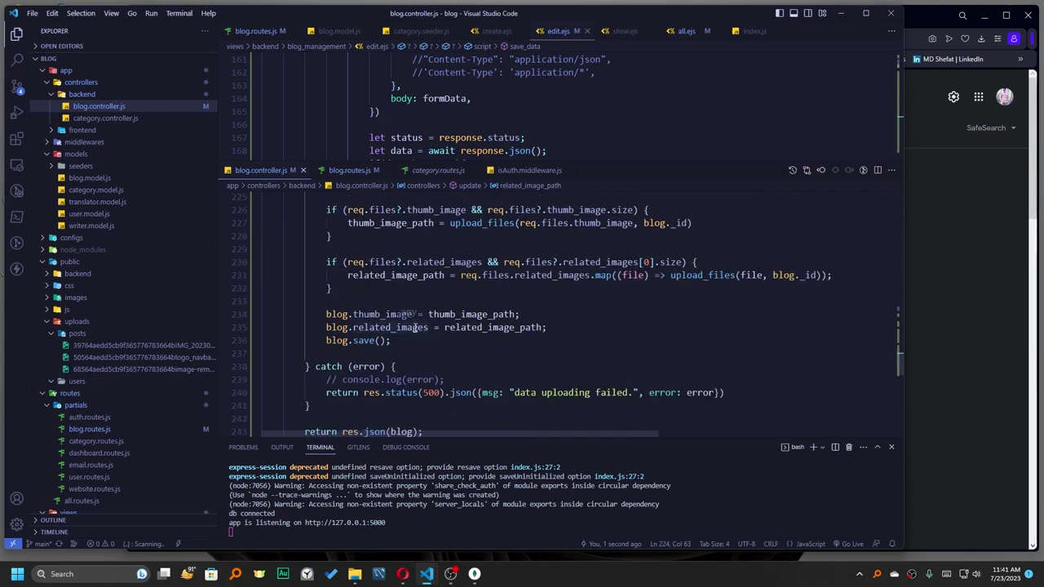
scroll(412, 330, "down", 2)
scroll(416, 327, "up", 3)
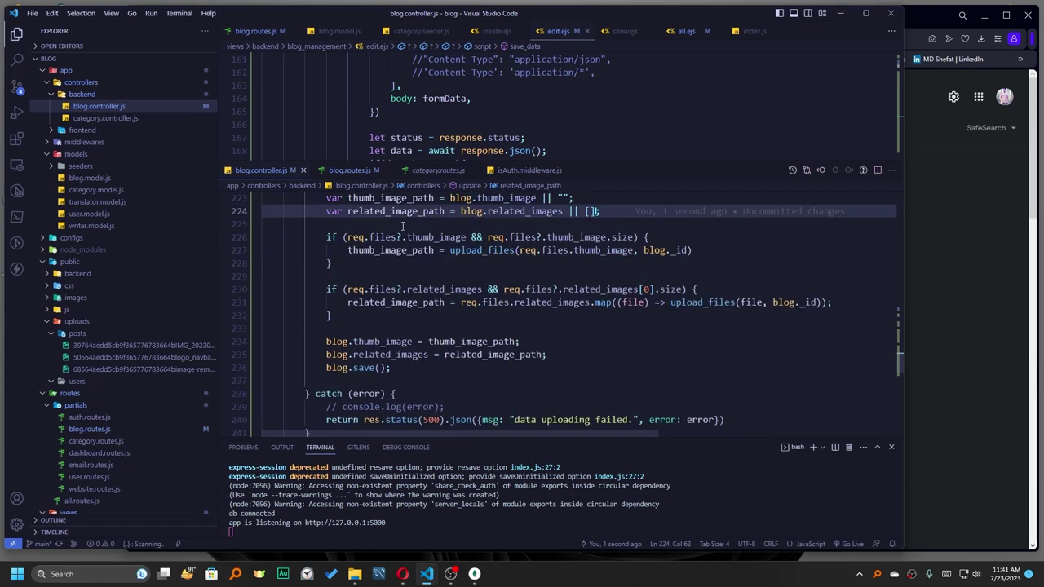
scroll(423, 306, "up", 3)
scroll(430, 285, "down", 3)
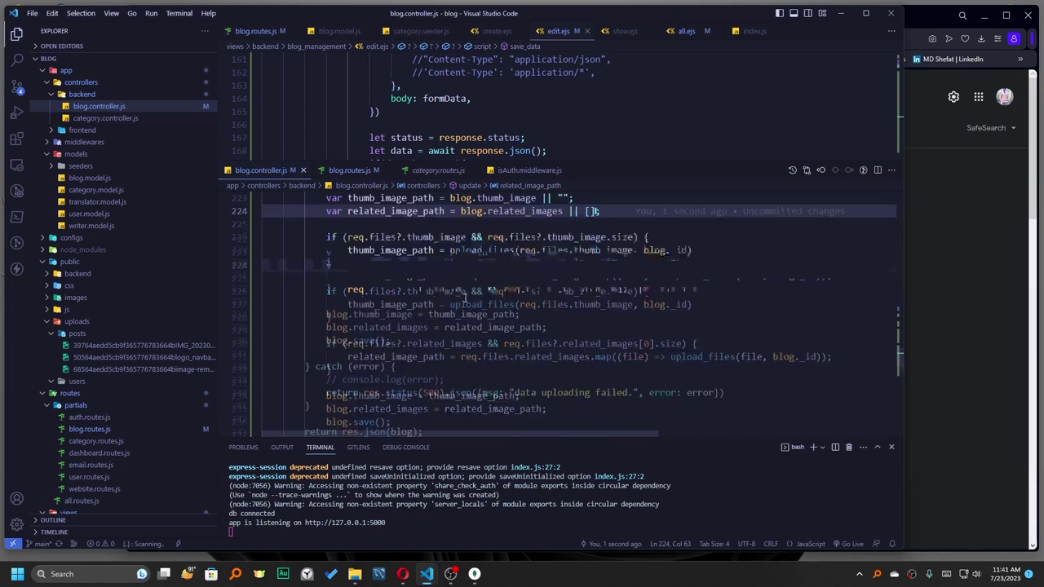
scroll(408, 310, "down", 2)
scroll(403, 346, "down", 2)
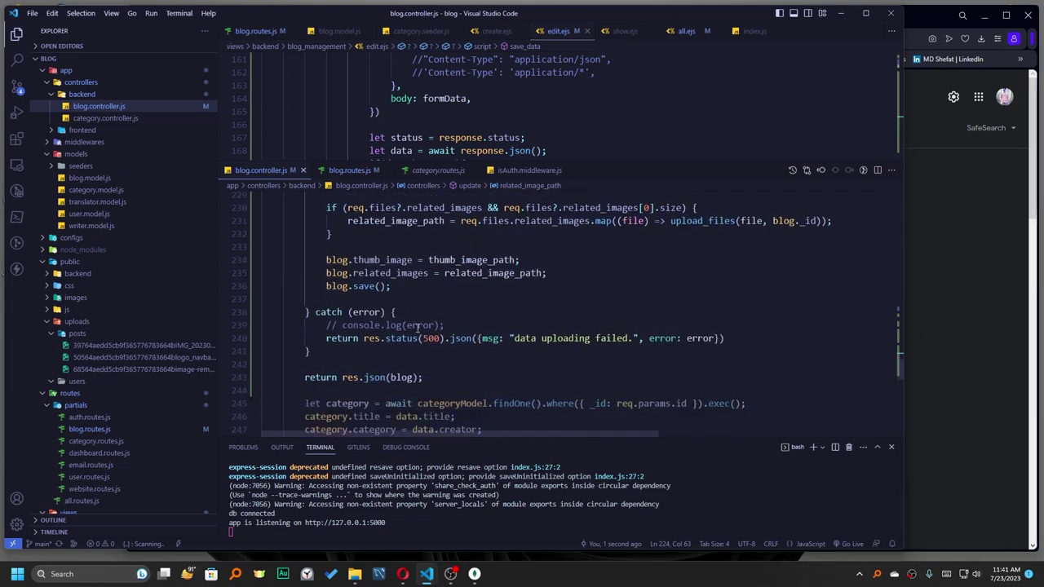
scroll(366, 350, "down", 1)
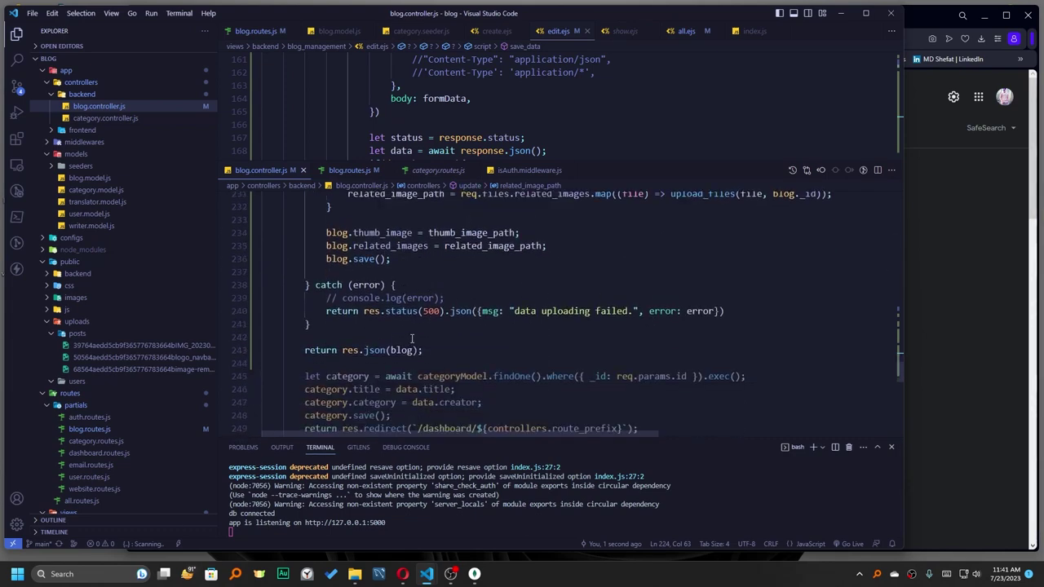
scroll(571, 359, "down", 2)
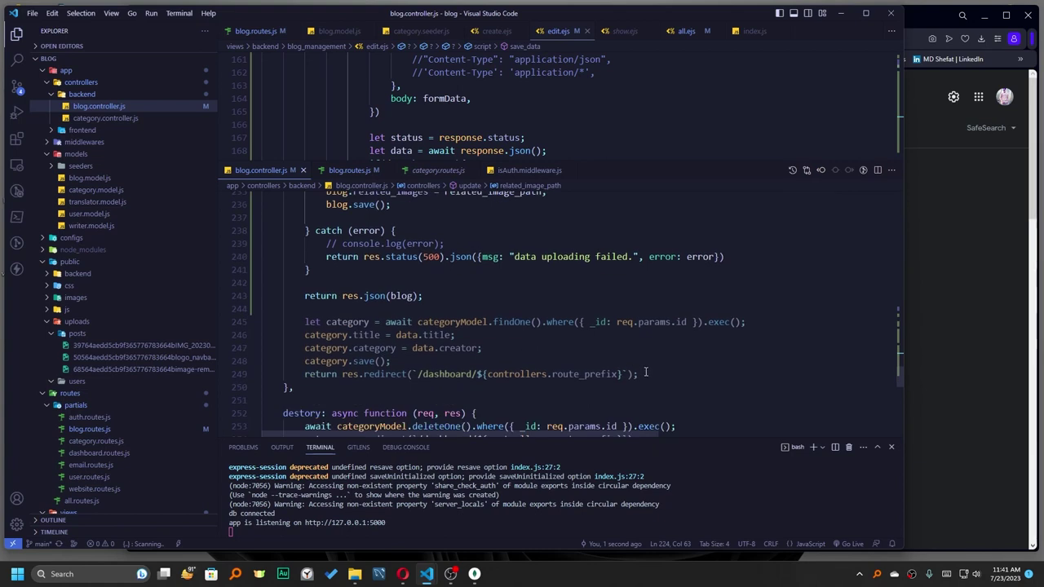
Delete the categoryModel update block and its empty line after return res.json(blog), then save.
left_click_drag(643, 374, 514, 310)
key("BackSpace")
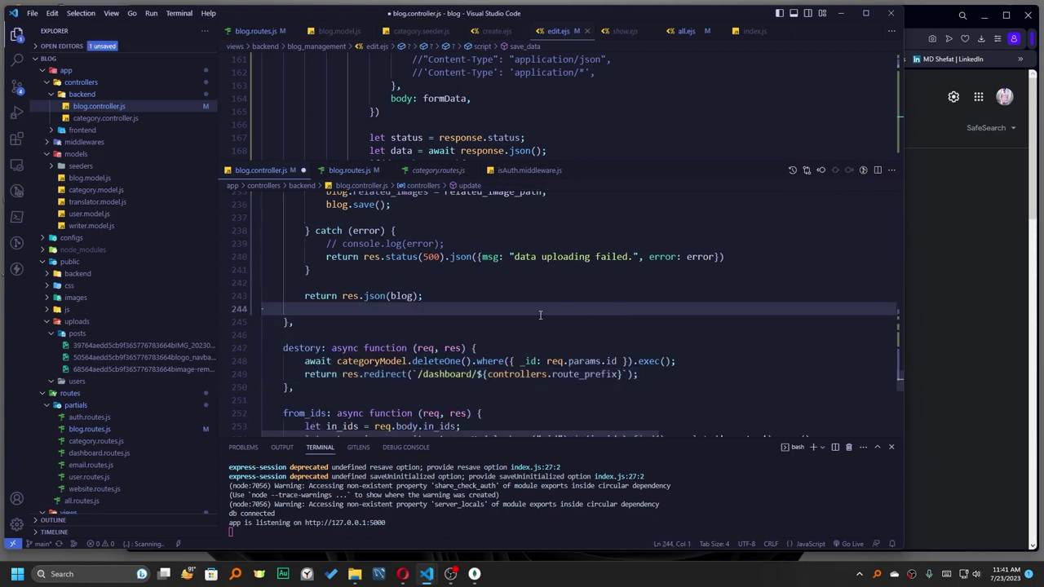
key("BackSpace")
key("ctrl+s")
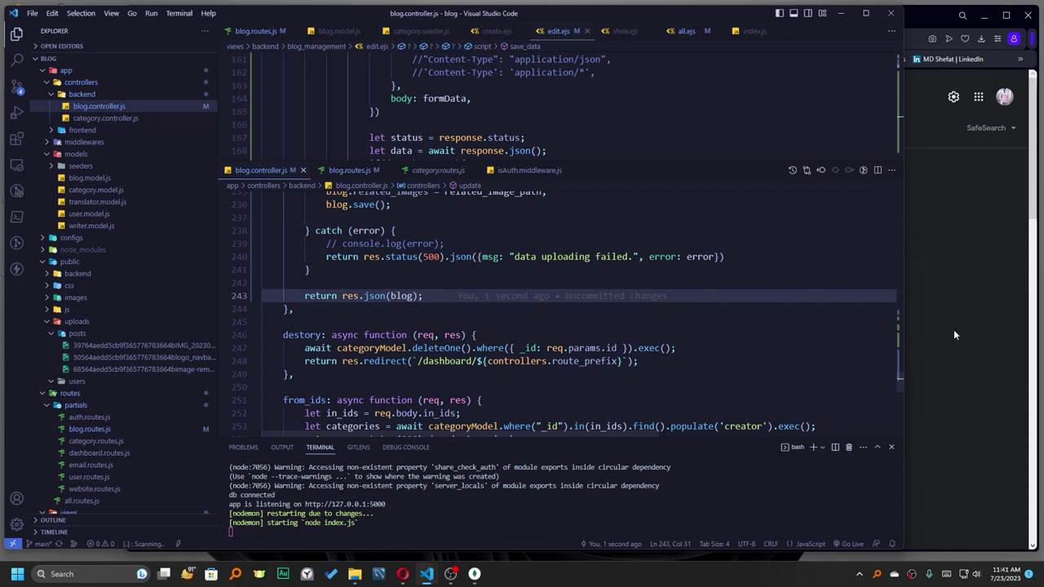
Close the documentation tab and reload the blog edit page in Opera.
left_click(968, 301)
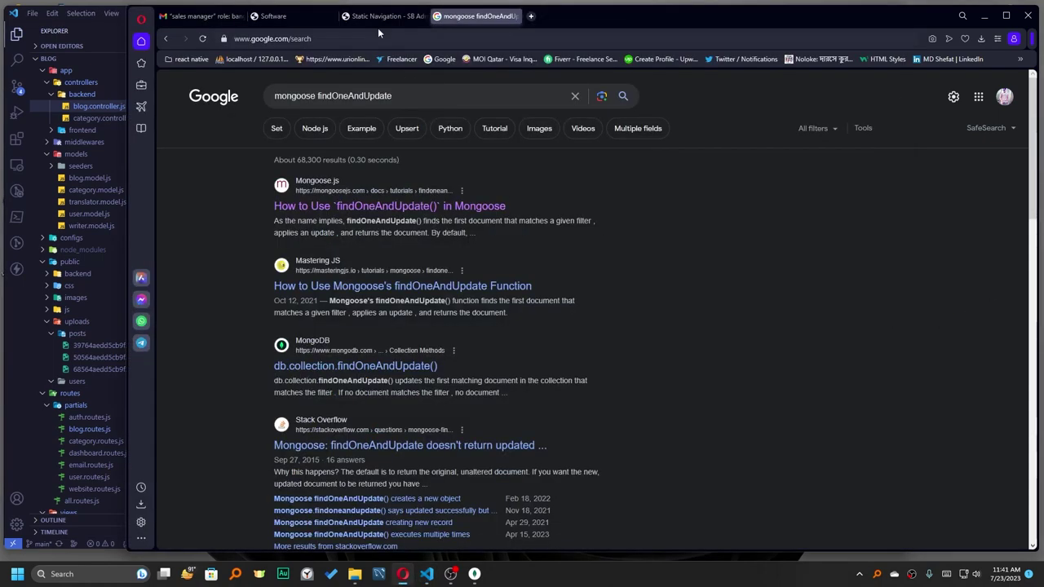
left_click(515, 16)
left_click(204, 38)
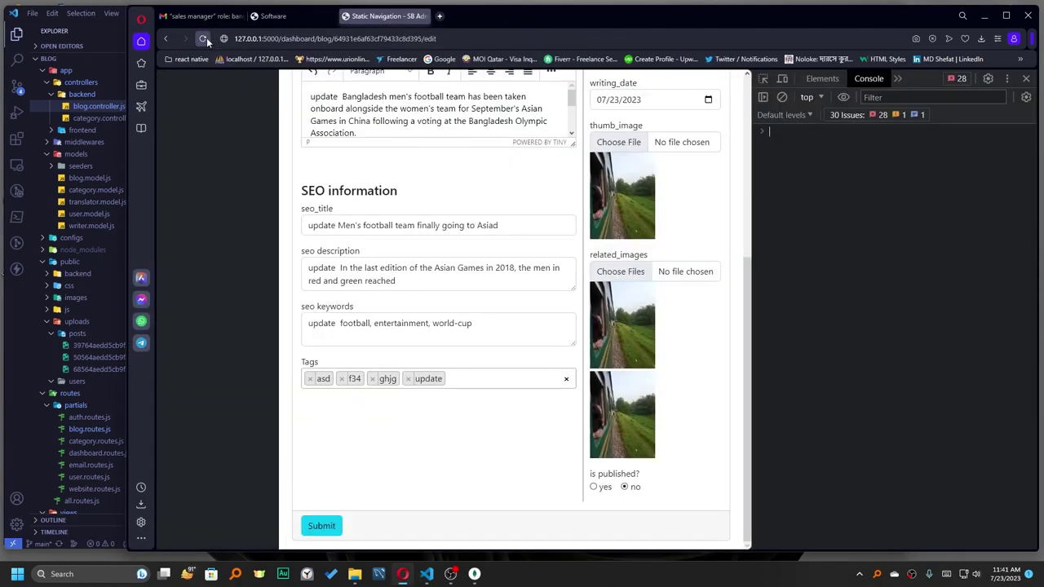
scroll(453, 243, "up", 3)
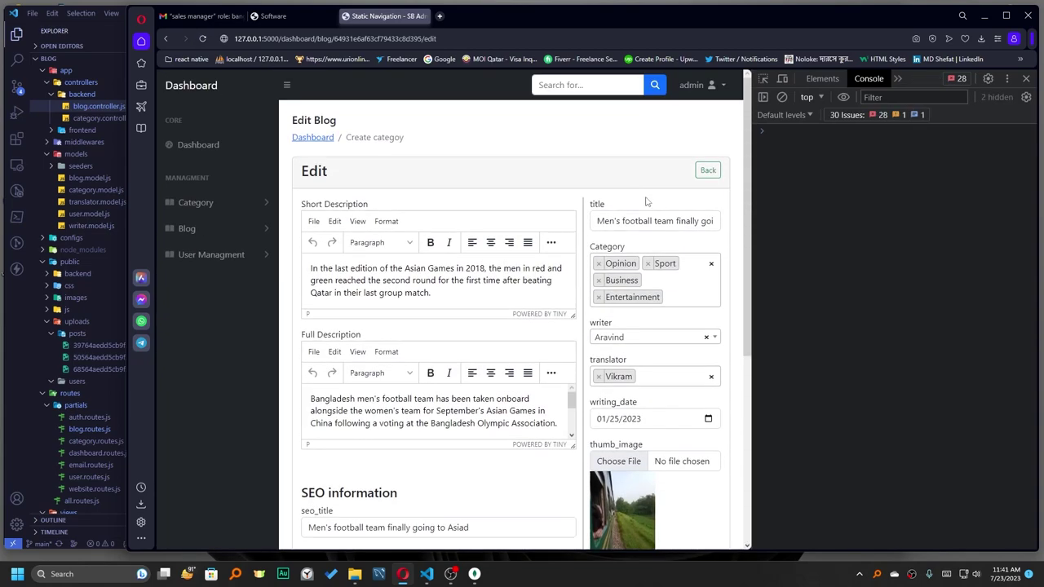
Keep only the Opinion category, prefix the title with 'update', submit, and reload.
left_click(599, 281)
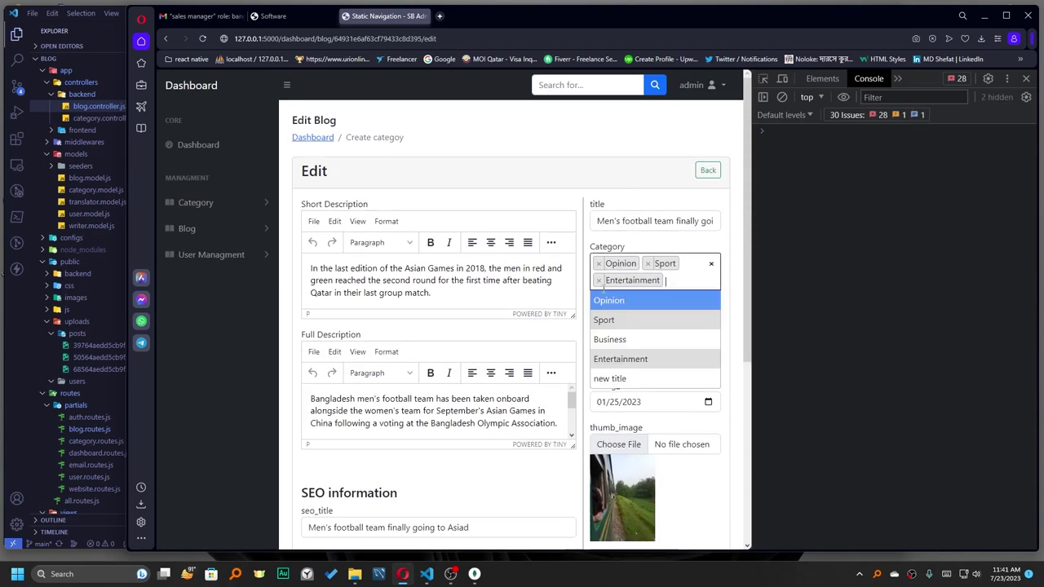
left_click(647, 264)
left_click(598, 221)
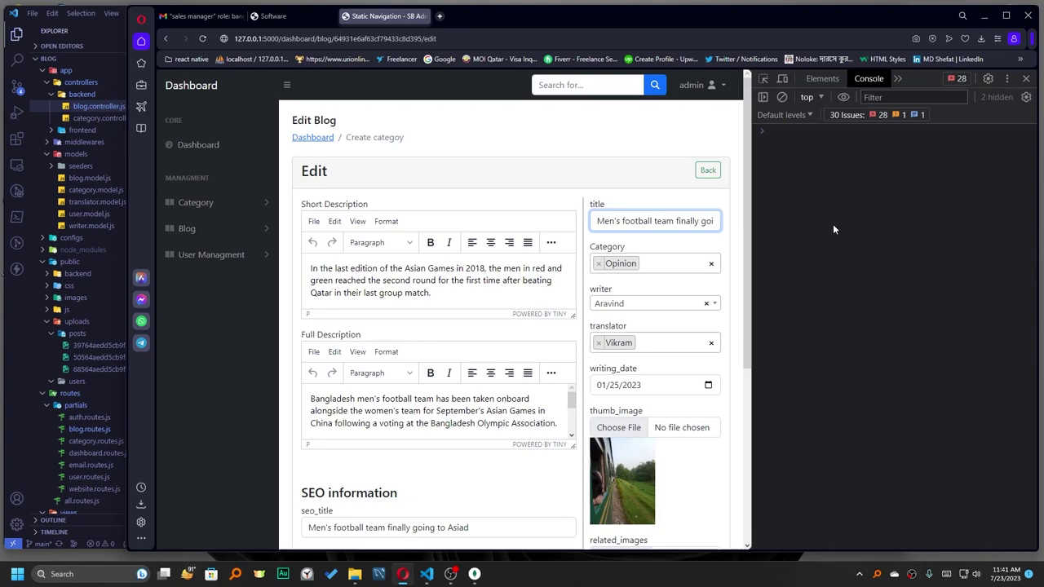
type("update")
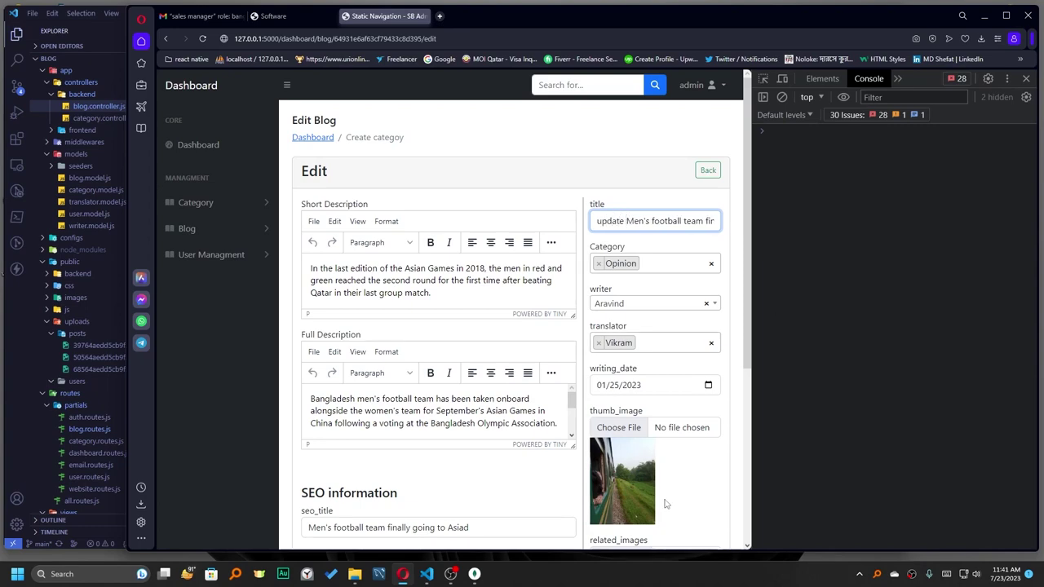
scroll(473, 508, "down", 2)
scroll(476, 510, "down", 1)
left_click(319, 540)
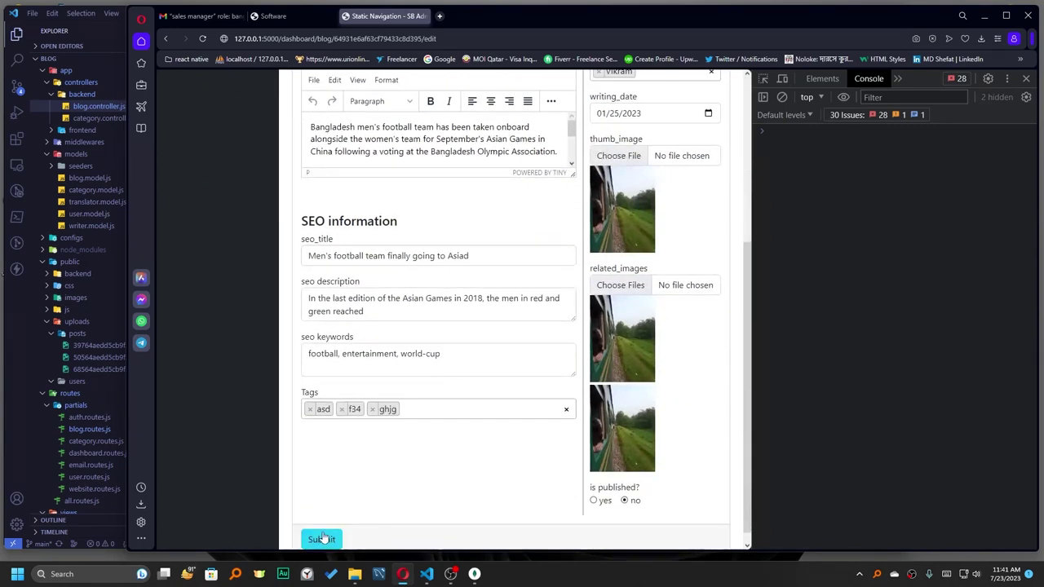
scroll(563, 245, "up", 3)
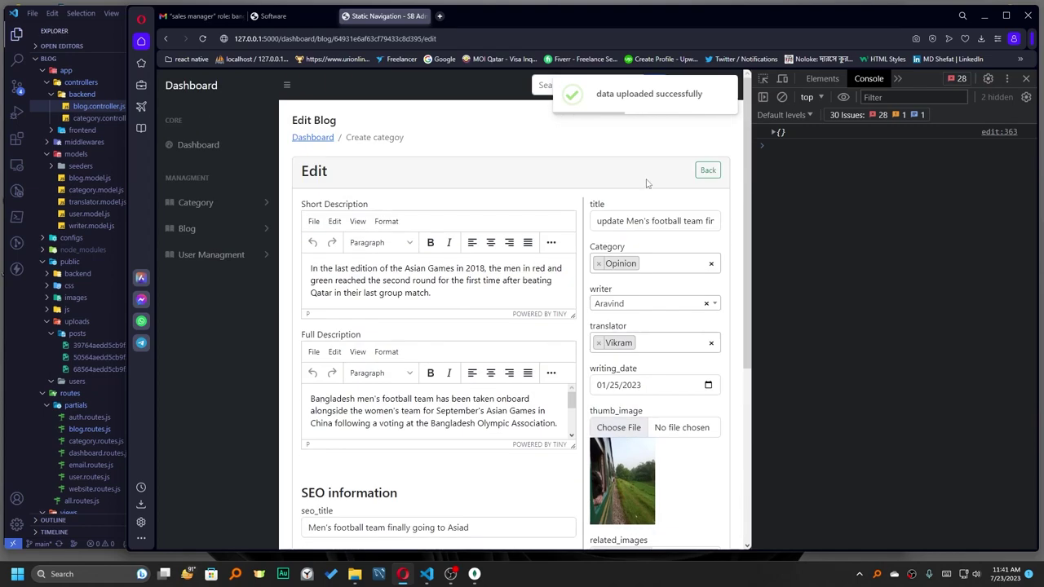
left_click(204, 39)
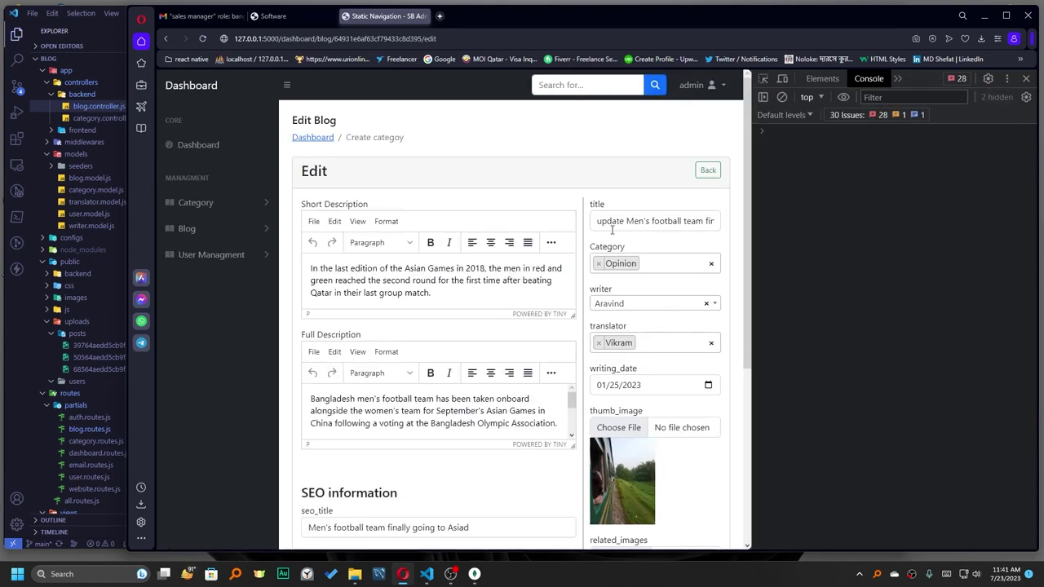
scroll(652, 343, "down", 1)
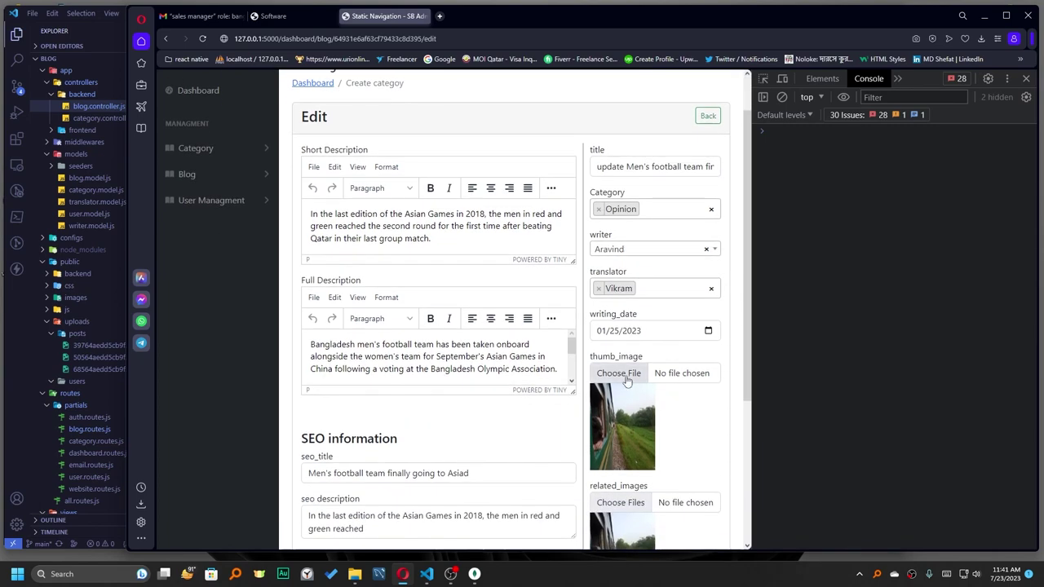
Try choosing bg.jpg as the thumbnail image, then dismiss the picker.
left_click(624, 373)
left_click(642, 459)
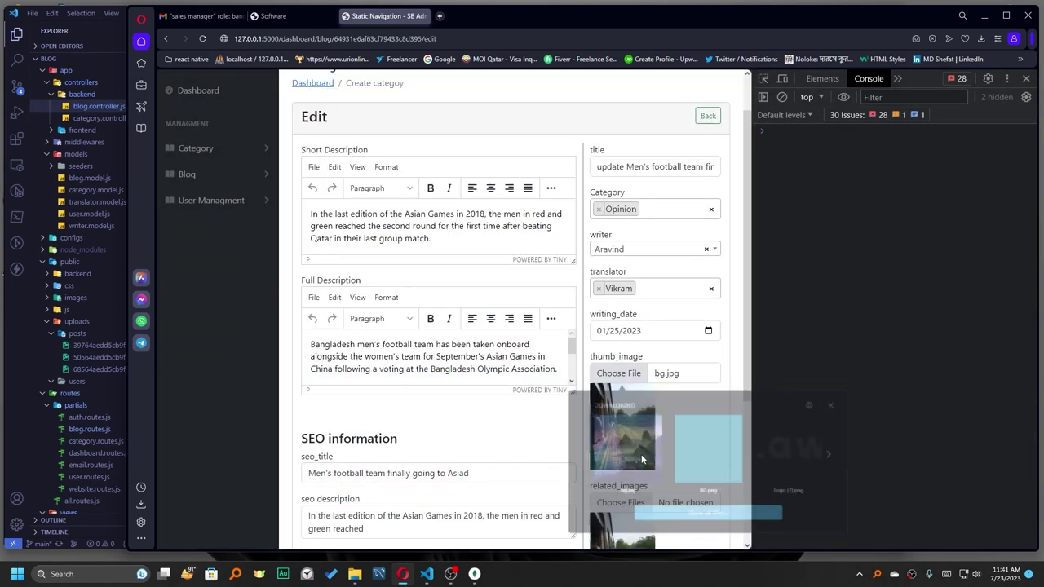
left_click(628, 380)
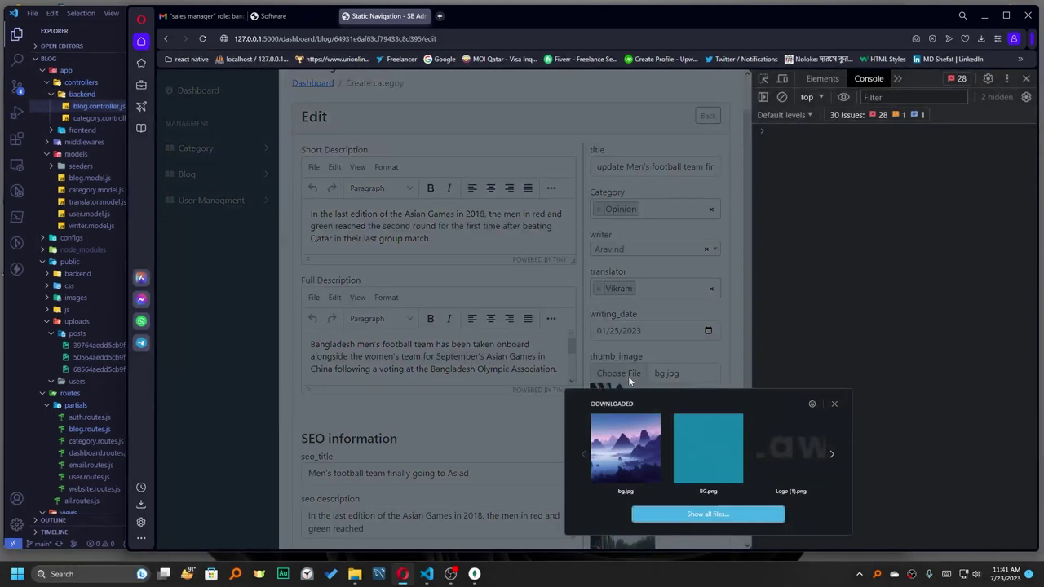
left_click(628, 376)
left_click(627, 374)
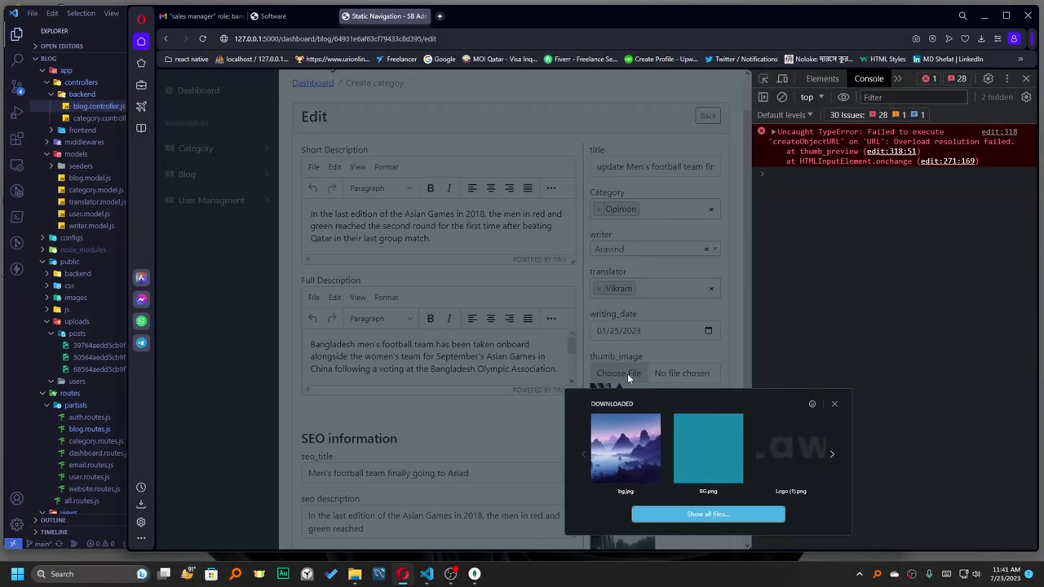
left_click(915, 168)
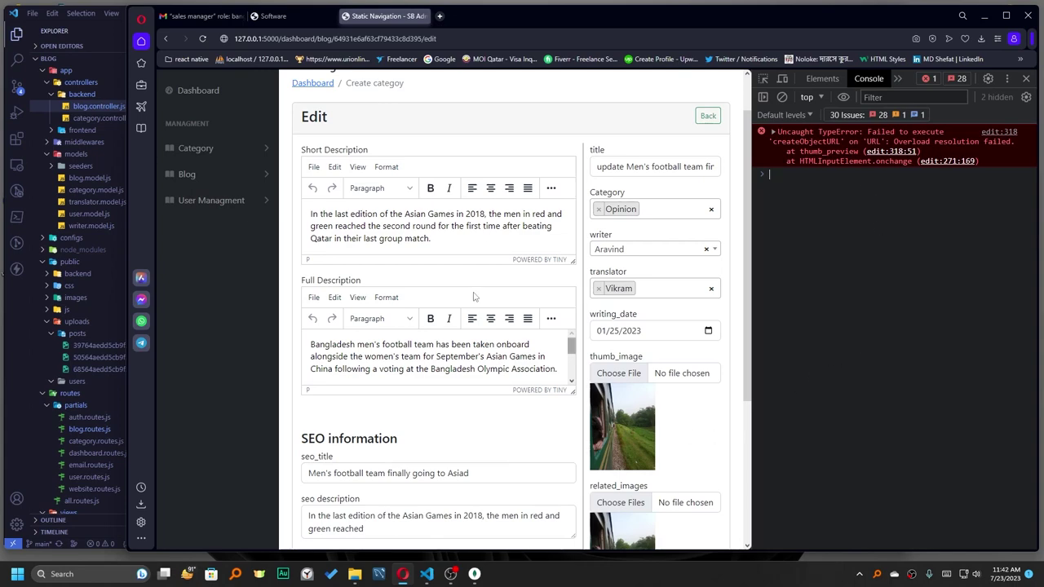
Pick slider2.webp from the downloaded images as the thumbnail.
left_click(622, 373)
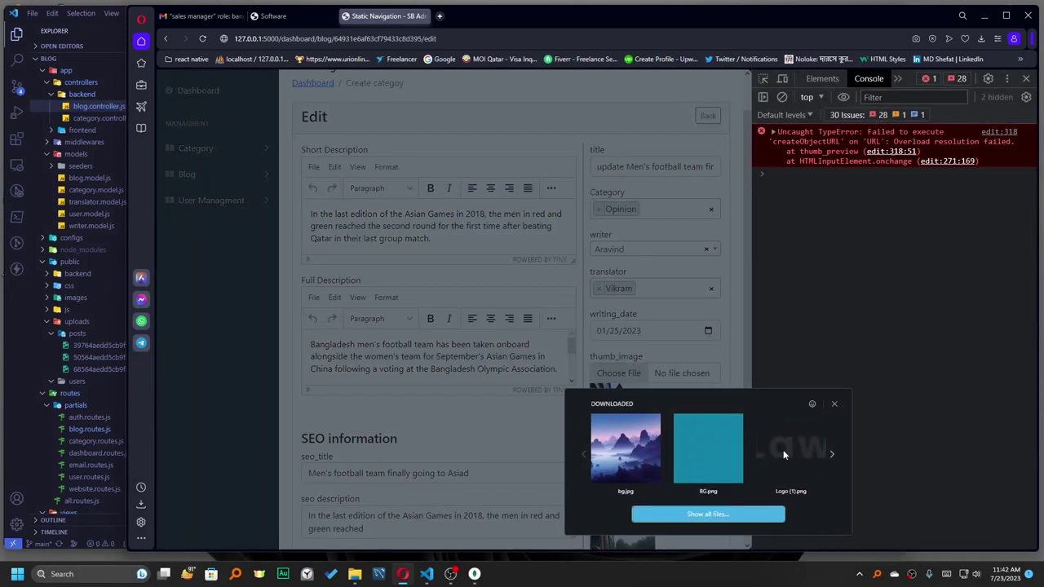
left_click(832, 453)
left_click(832, 453)
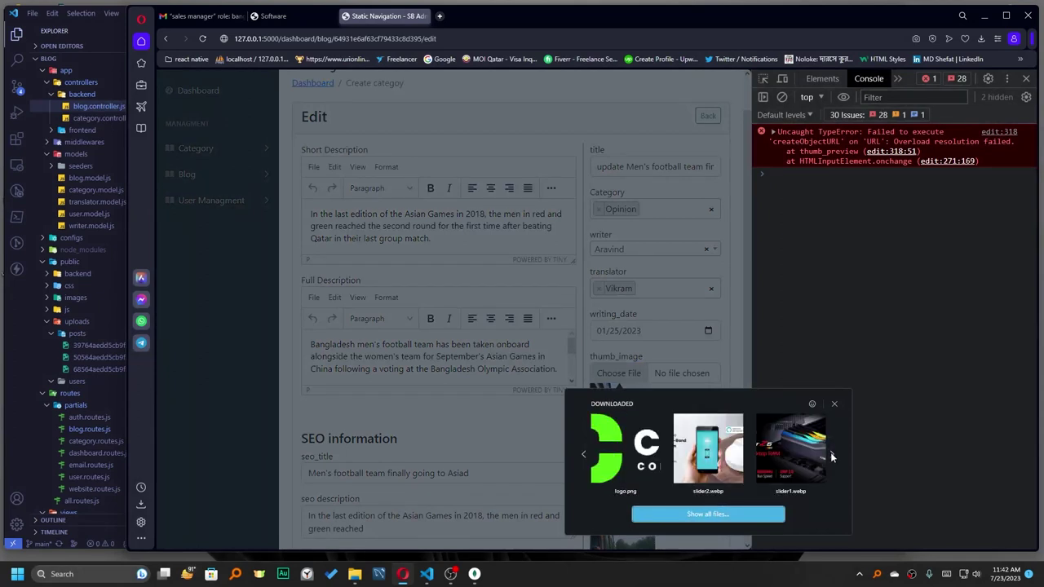
left_click_drag(708, 448, 621, 374)
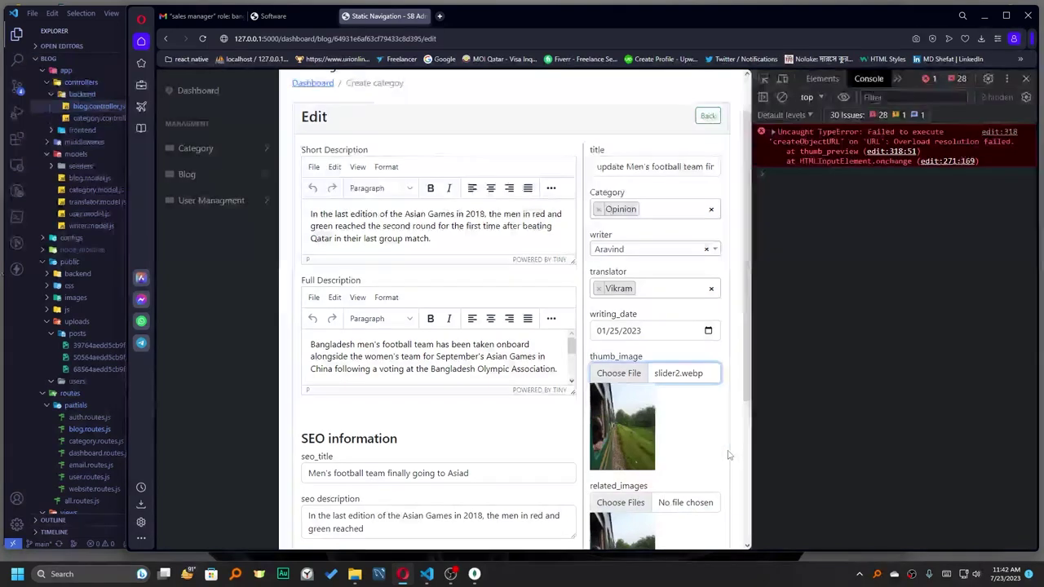
Reload the page to clear the TypeError and choose BG.png as the thumbnail.
left_click(202, 38)
left_click(629, 383)
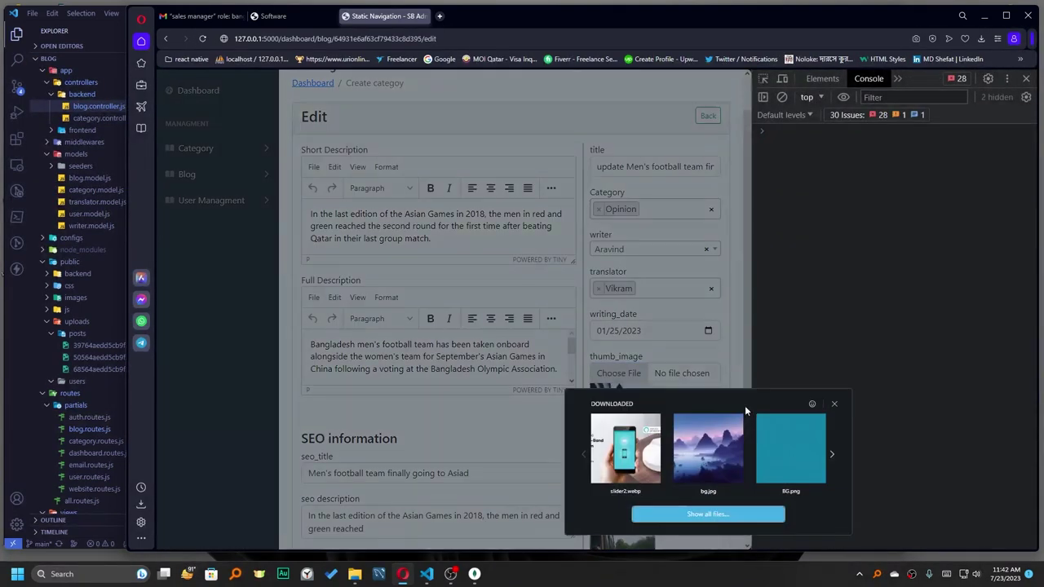
left_click(788, 444)
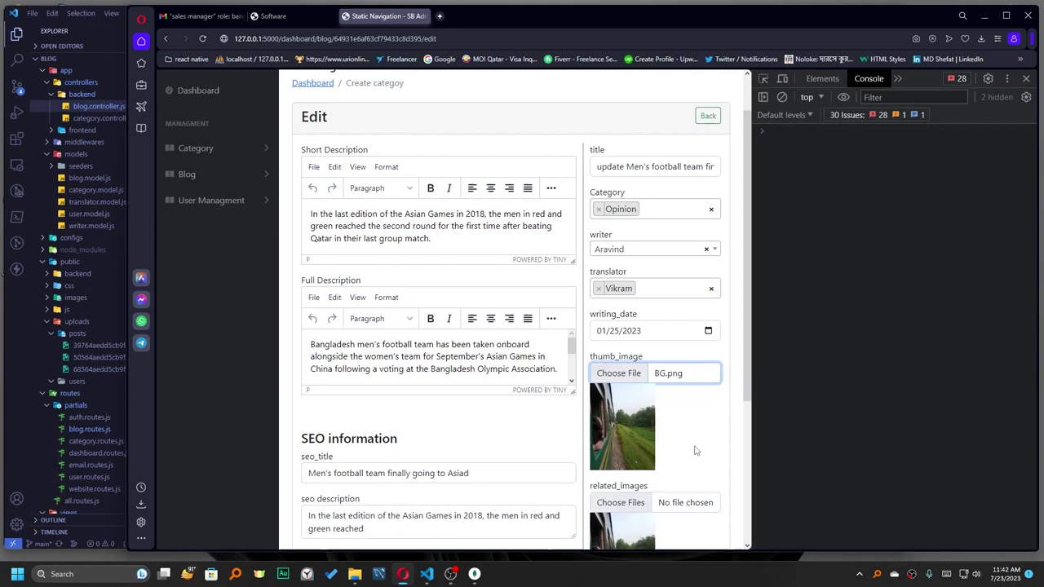
left_click(624, 377)
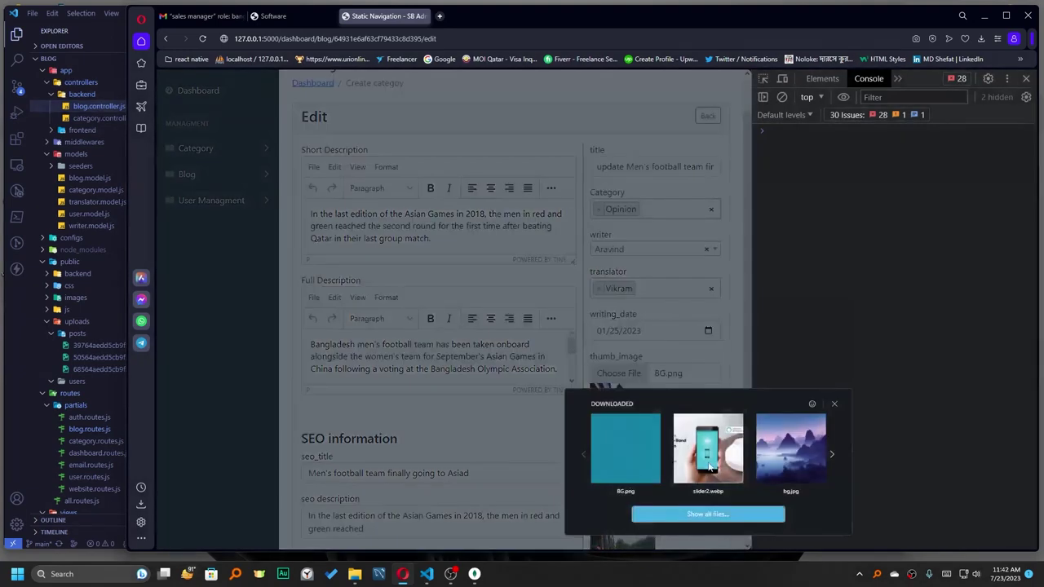
Try slider2.webp and BG.png, then settle on bg.jpg as the thumbnail.
left_click(707, 443)
scroll(686, 431, "down", 1)
scroll(687, 431, "down", 1)
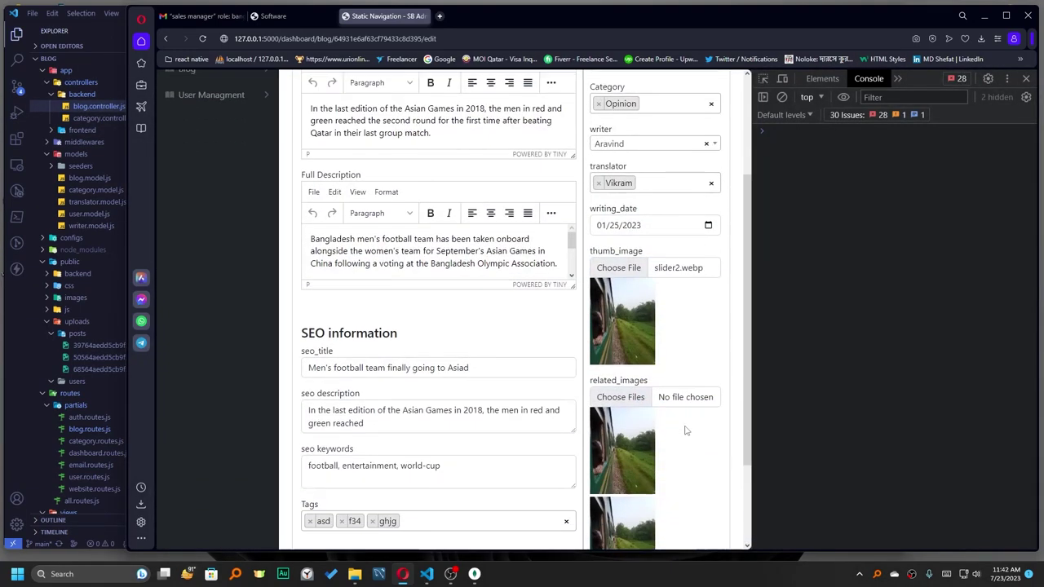
scroll(686, 430, "up", 1)
scroll(683, 427, "down", 2)
left_click(622, 283)
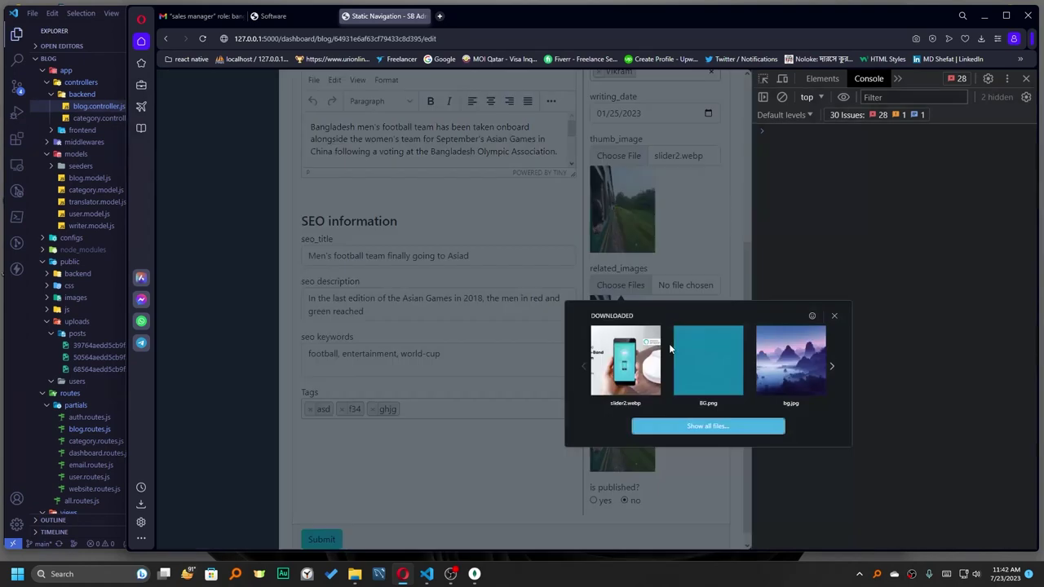
left_click(808, 369)
left_click(618, 229)
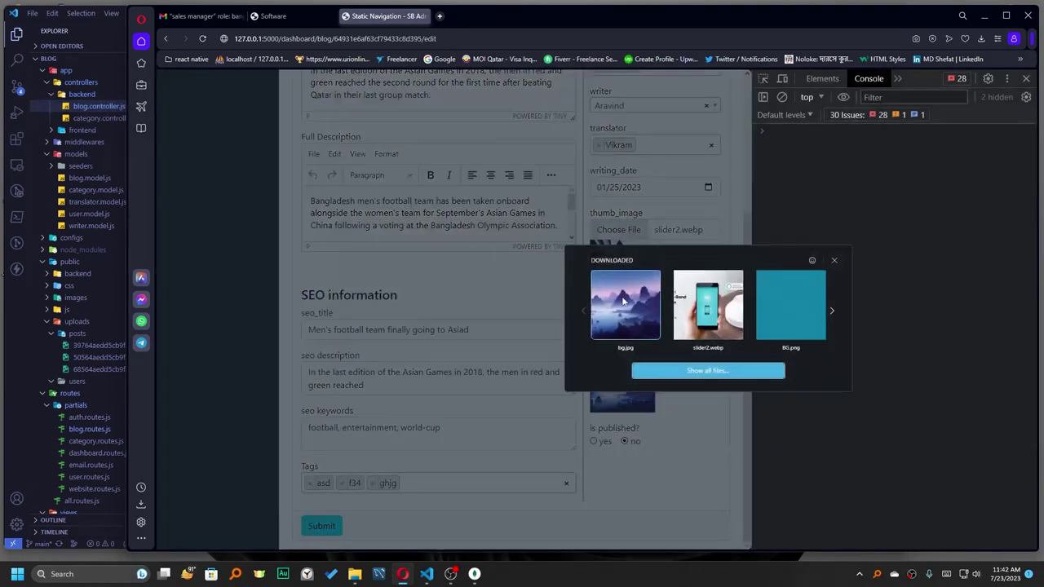
left_click(790, 307)
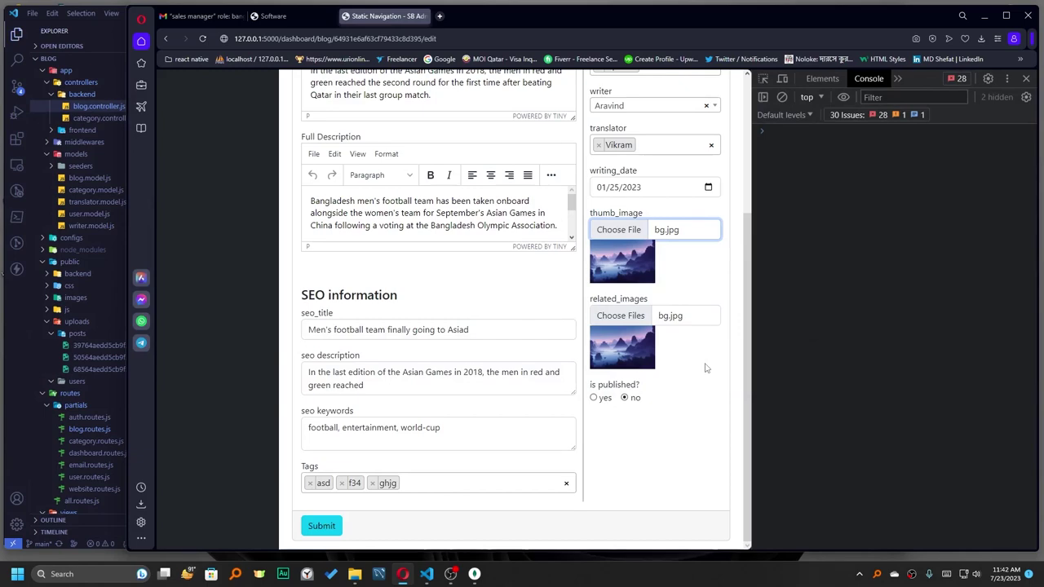
left_click(617, 235)
left_click(798, 311)
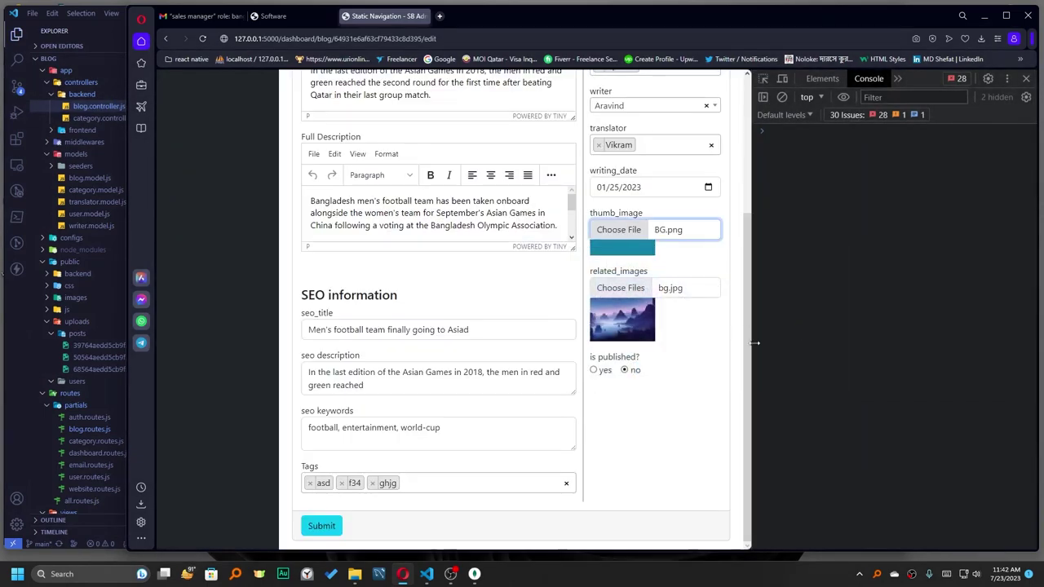
left_click(624, 232)
left_click(713, 324)
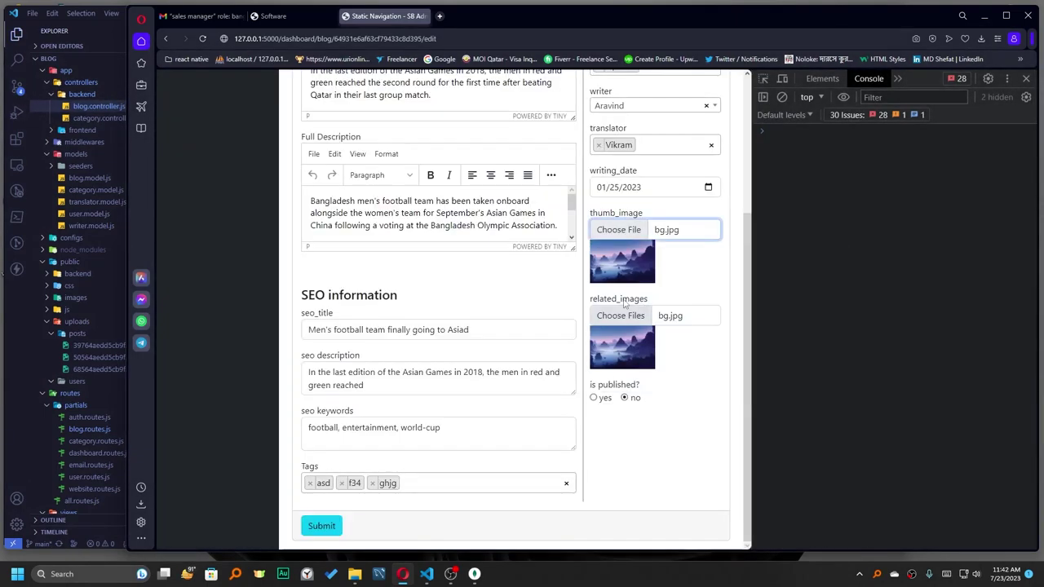
Choose slider2.webp as the related image, submit the blog, and reload to check.
left_click(620, 316)
left_click(720, 398)
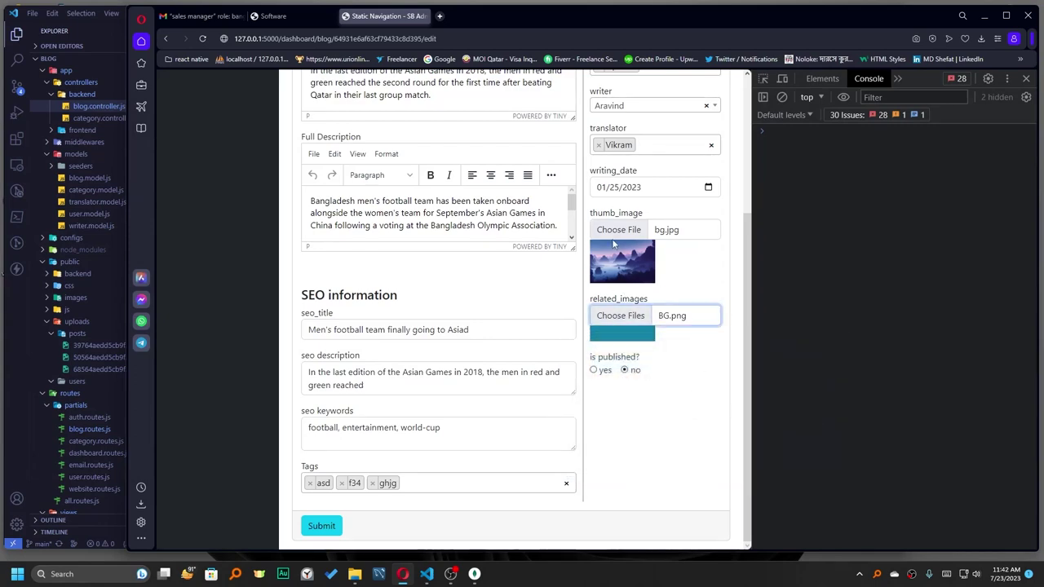
left_click(620, 319)
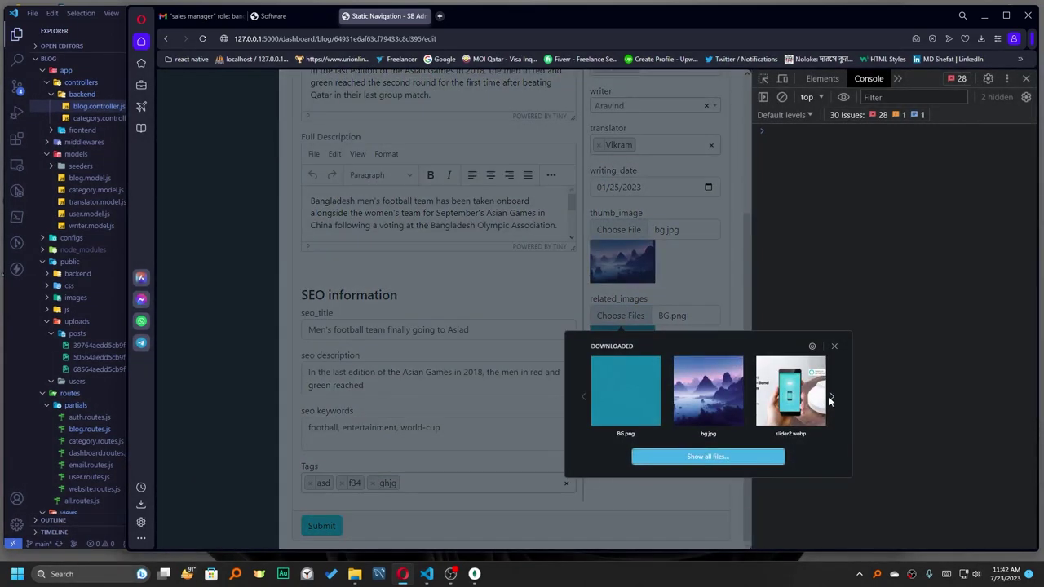
left_click(831, 398)
left_click(626, 391)
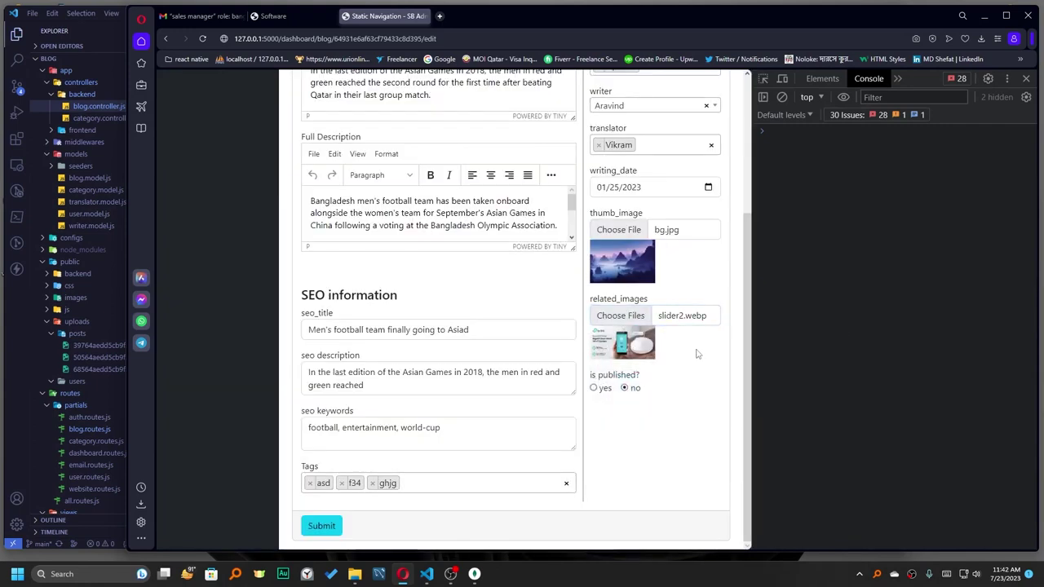
left_click(339, 535)
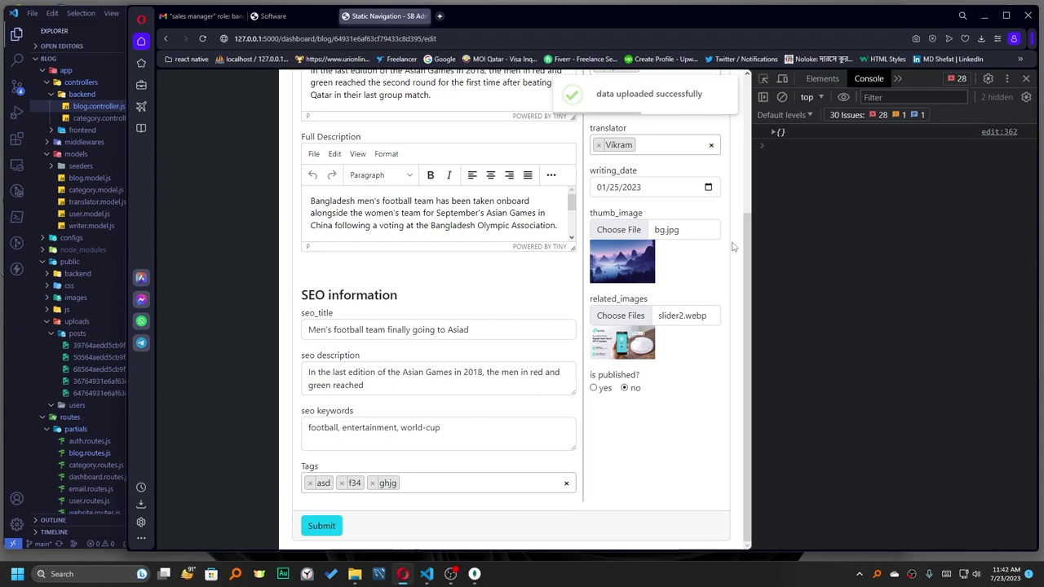
left_click(202, 38)
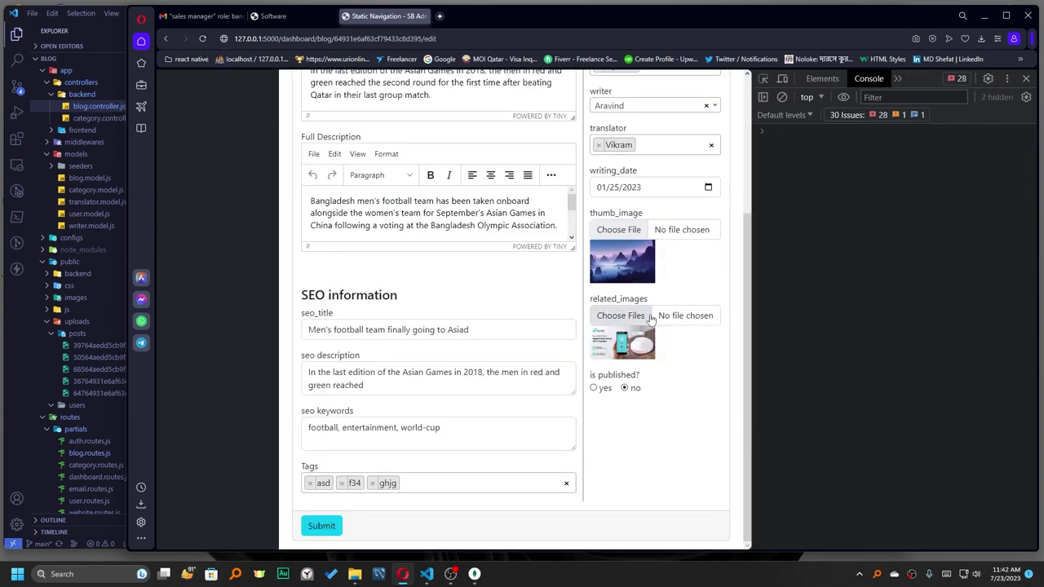
scroll(739, 409, "up", 1)
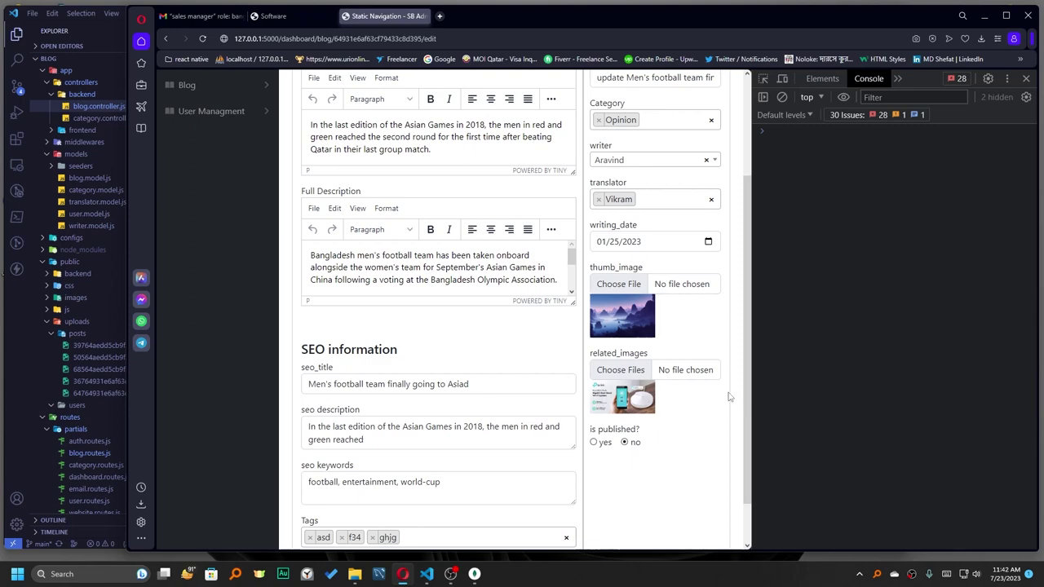
scroll(730, 397, "down", 1)
scroll(730, 398, "up", 1)
scroll(730, 398, "up", 3)
Remove the redundant 'let' on line 221 so it reads 'blog = await', and save.
left_click(17, 364)
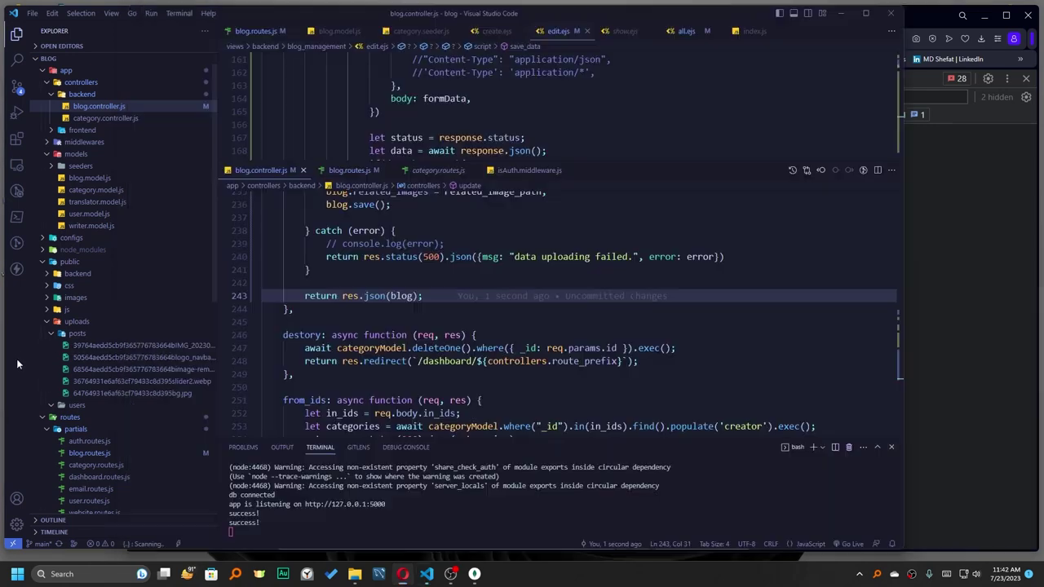
scroll(436, 288, "up", 2)
scroll(436, 287, "up", 2)
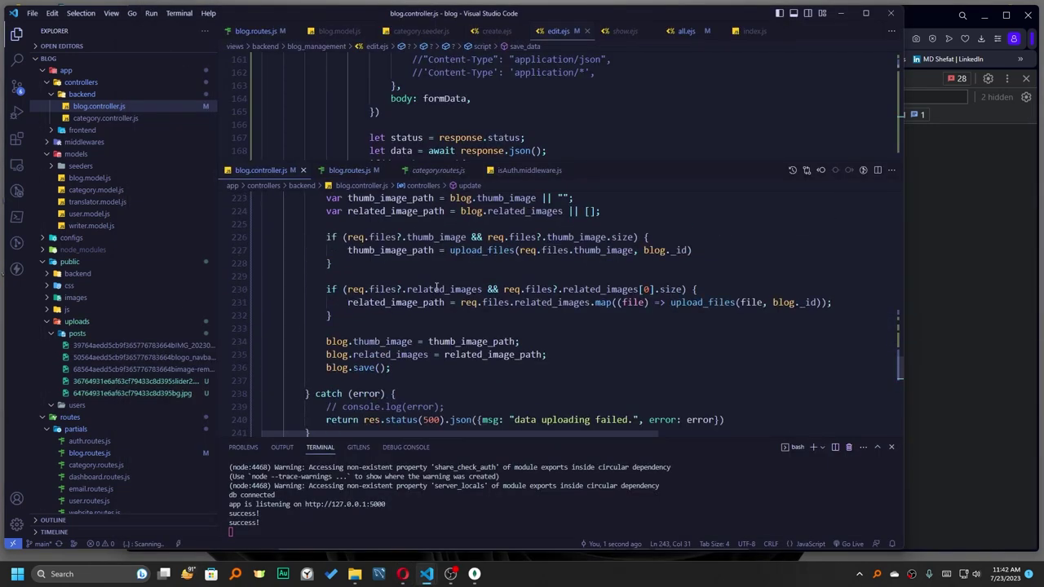
scroll(436, 287, "up", 3)
double_click(333, 268)
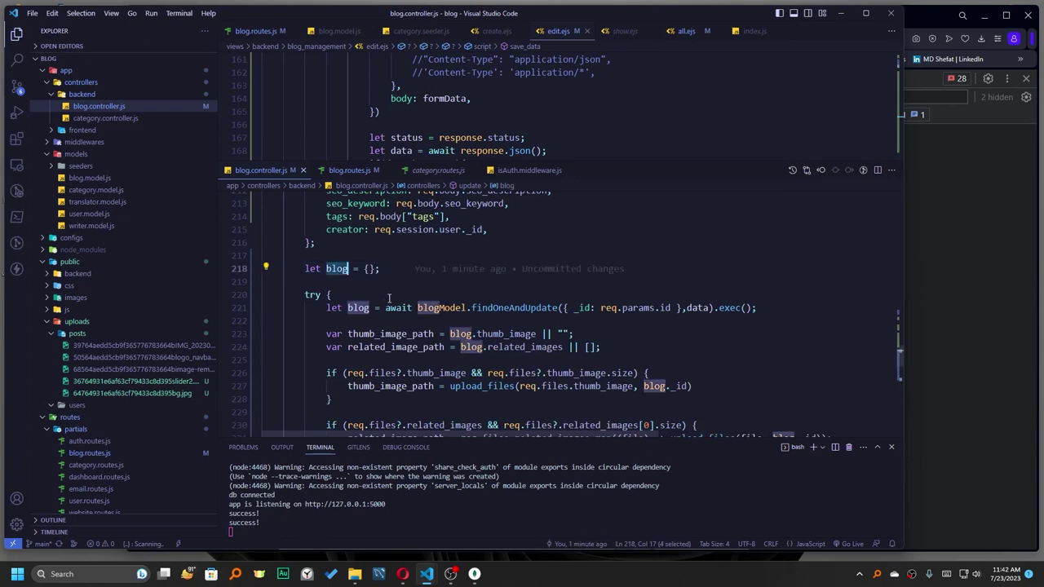
double_click(334, 307)
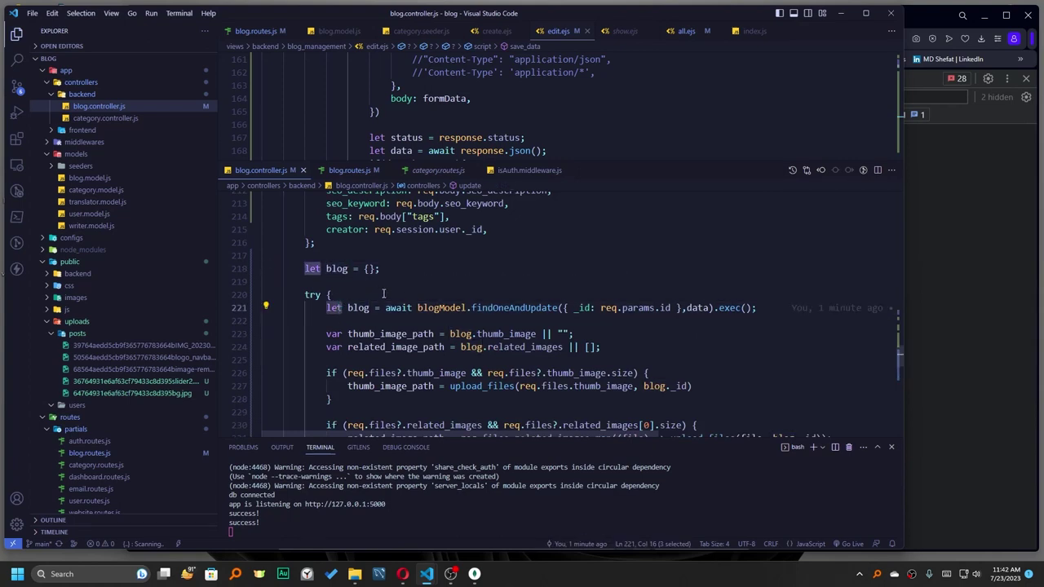
key("Delete")
key("Delete")
key("ctrl+s")
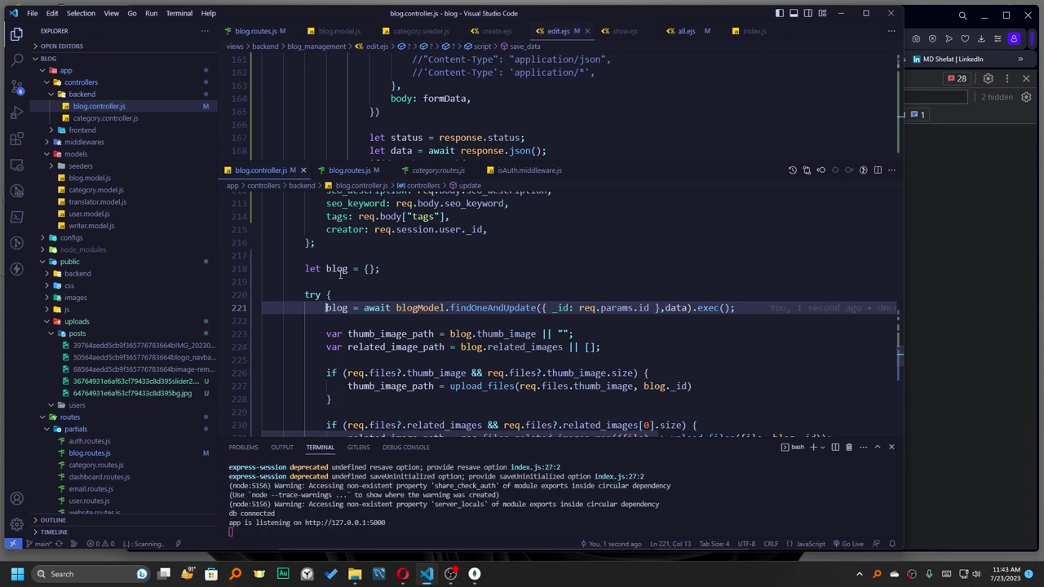
scroll(346, 285, "down", 1)
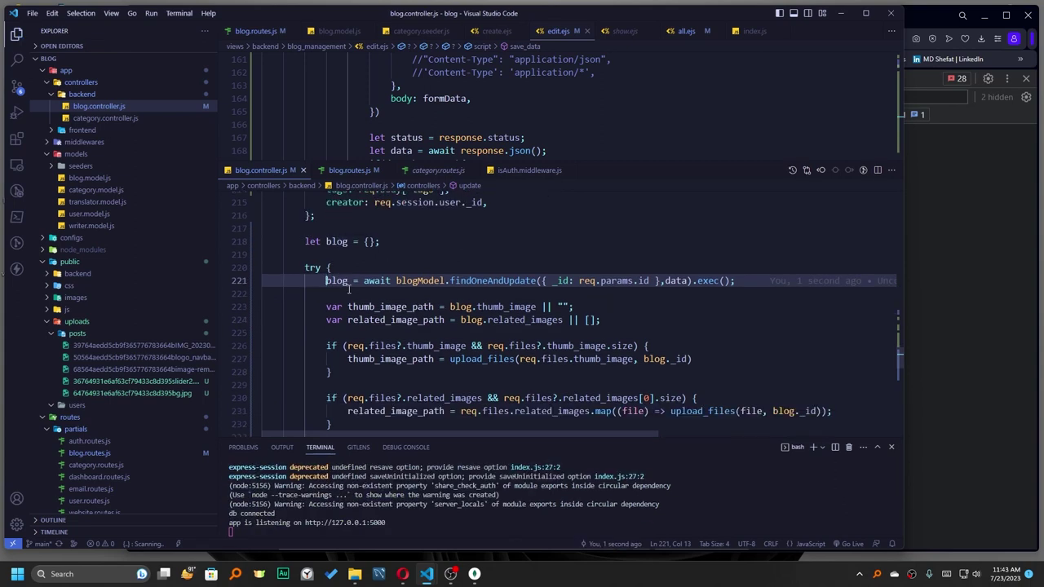
scroll(349, 289, "down", 1)
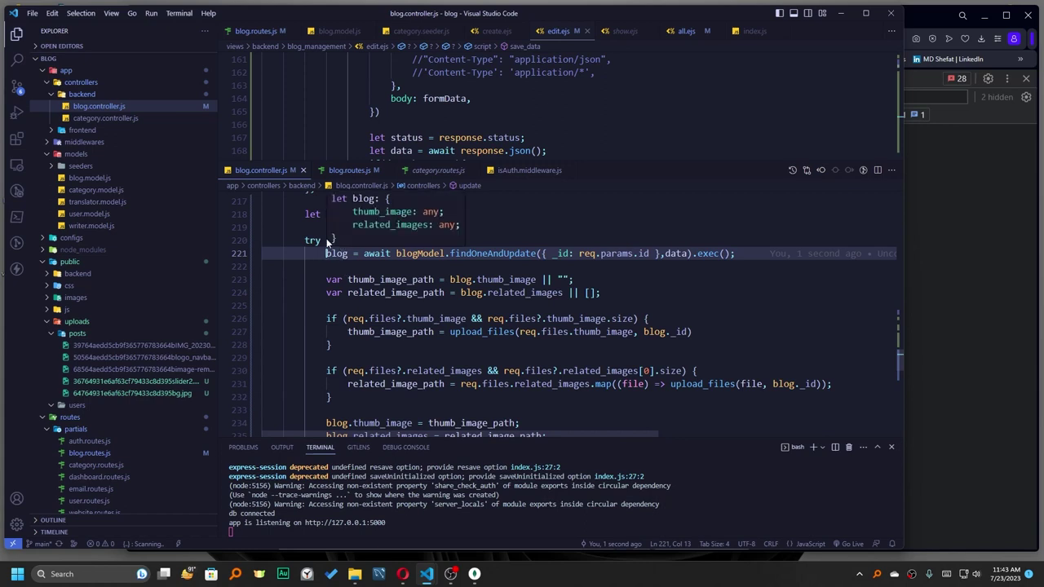
scroll(335, 249, "down", 1)
scroll(338, 278, "down", 4)
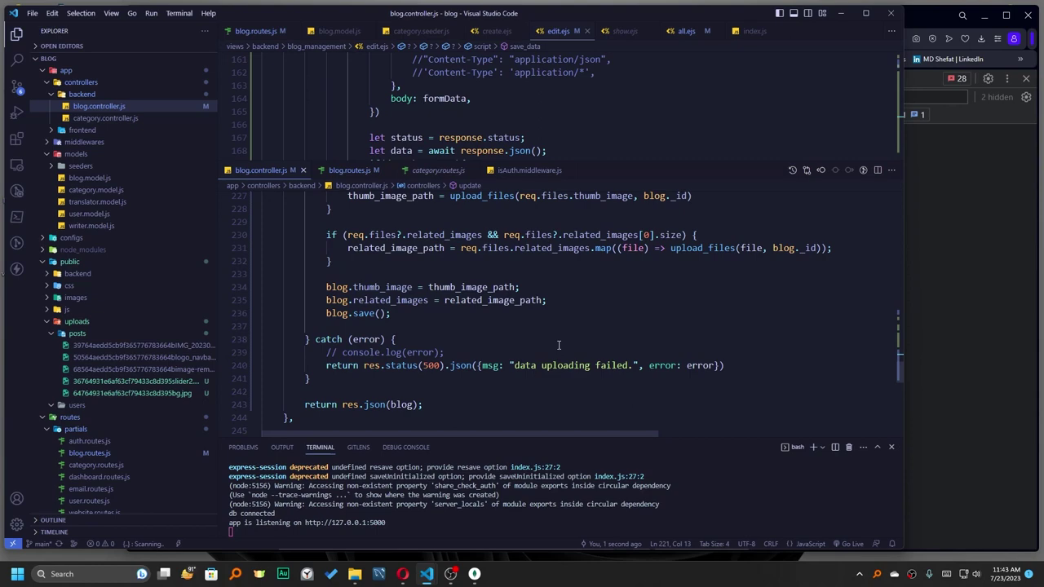
scroll(426, 373, "up", 4)
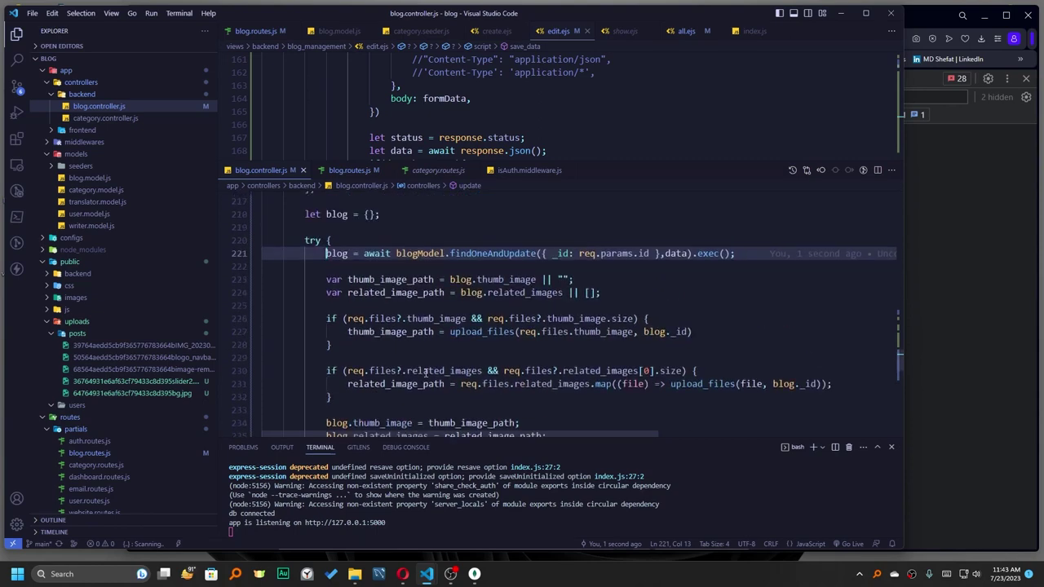
scroll(426, 373, "up", 3)
scroll(426, 373, "up", 4)
scroll(426, 373, "up", 4)
scroll(426, 373, "up", 2)
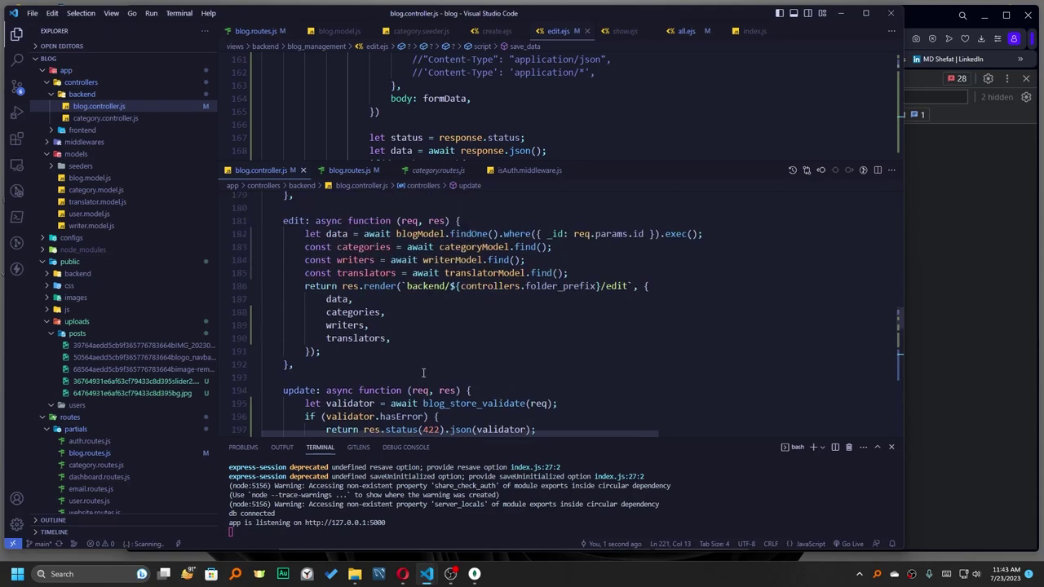
scroll(416, 363, "up", 3)
scroll(404, 351, "up", 4)
scroll(393, 335, "up", 1)
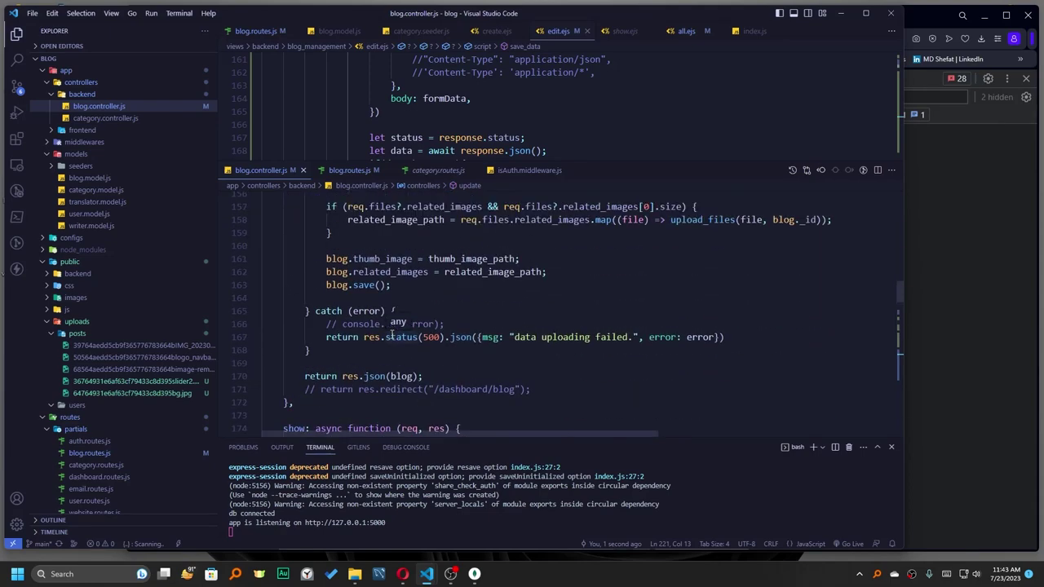
scroll(391, 335, "up", 3)
scroll(391, 336, "up", 1)
scroll(392, 334, "up", 1)
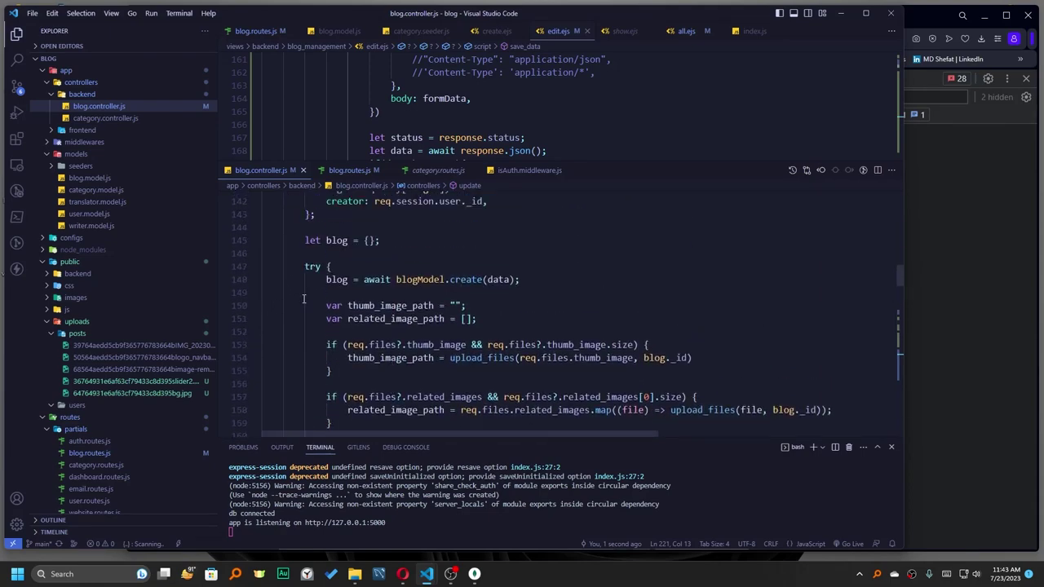
scroll(303, 299, "down", 5)
scroll(303, 298, "down", 5)
scroll(304, 299, "down", 4)
Reload the Edit Blog page and pick ielts.jpg from the downloaded images as thumbnail.
left_click(965, 283)
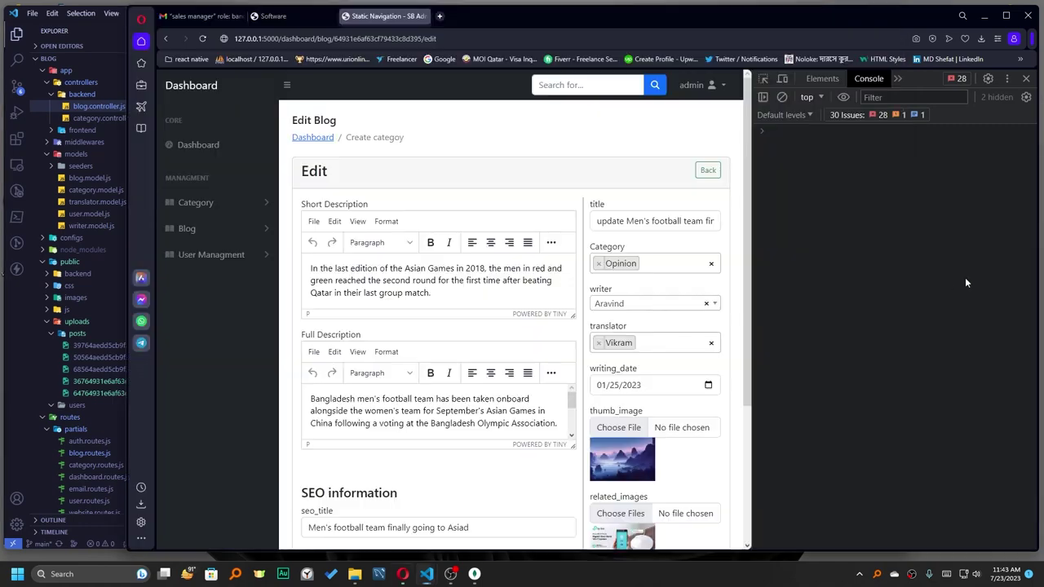
scroll(660, 329, "down", 3)
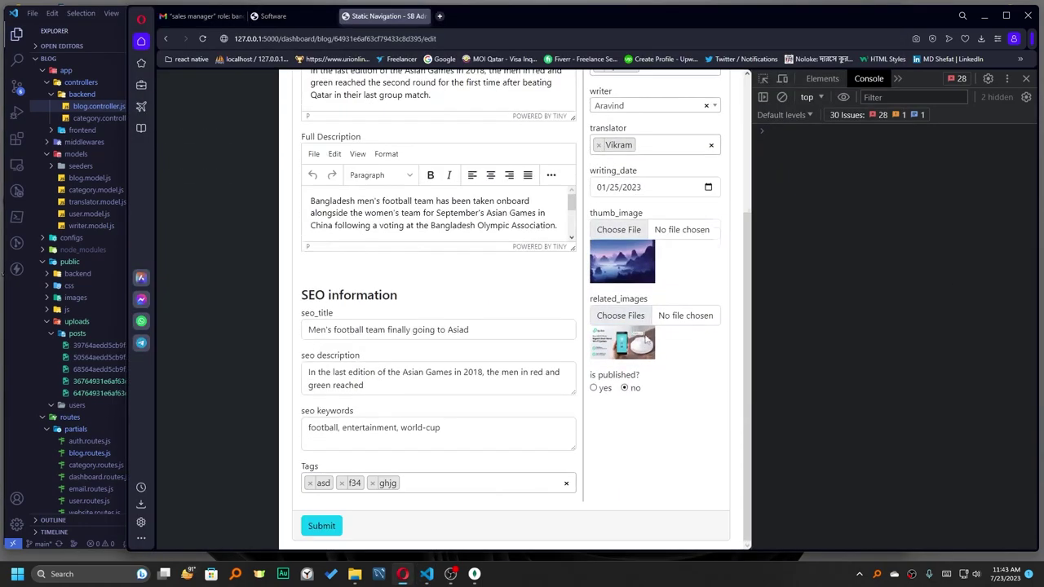
left_click(203, 39)
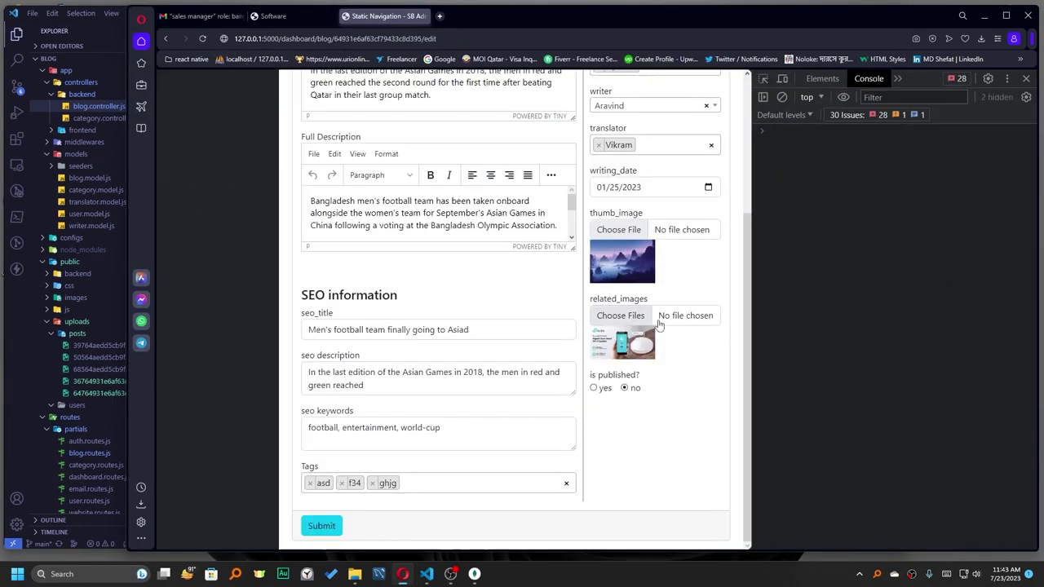
left_click(619, 229)
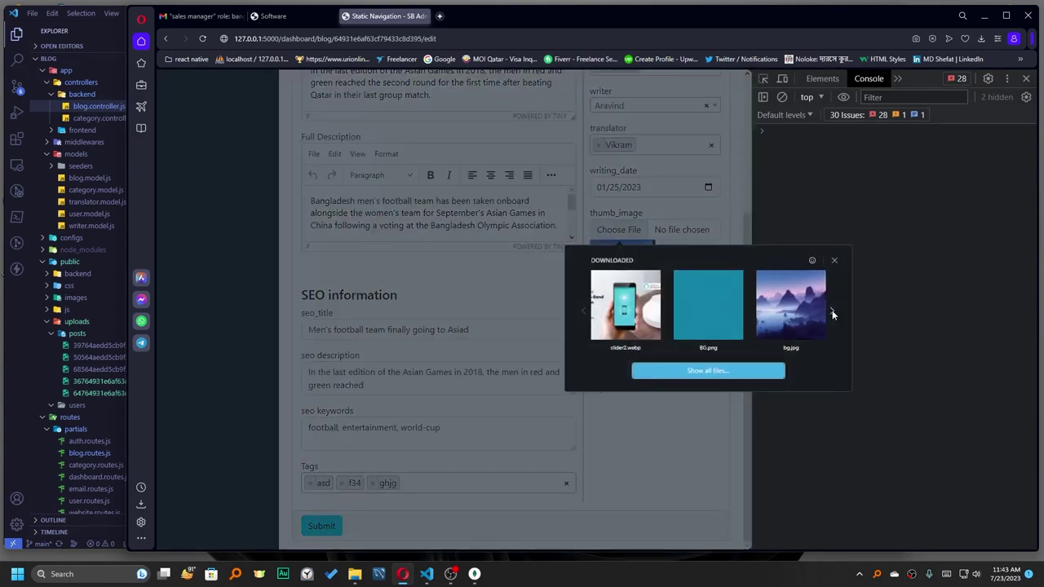
left_click(832, 310)
left_click(832, 310)
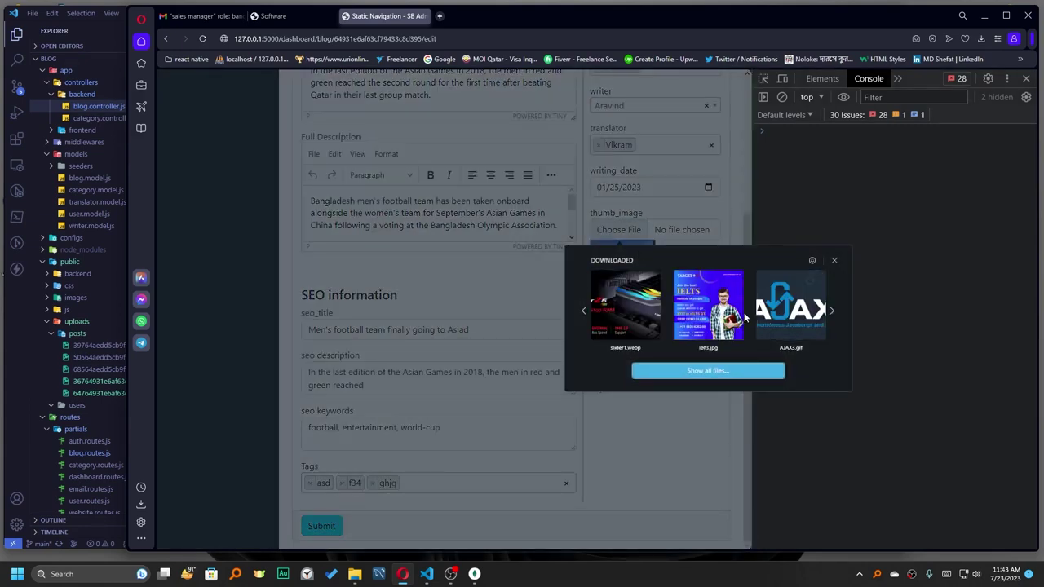
left_click(728, 319)
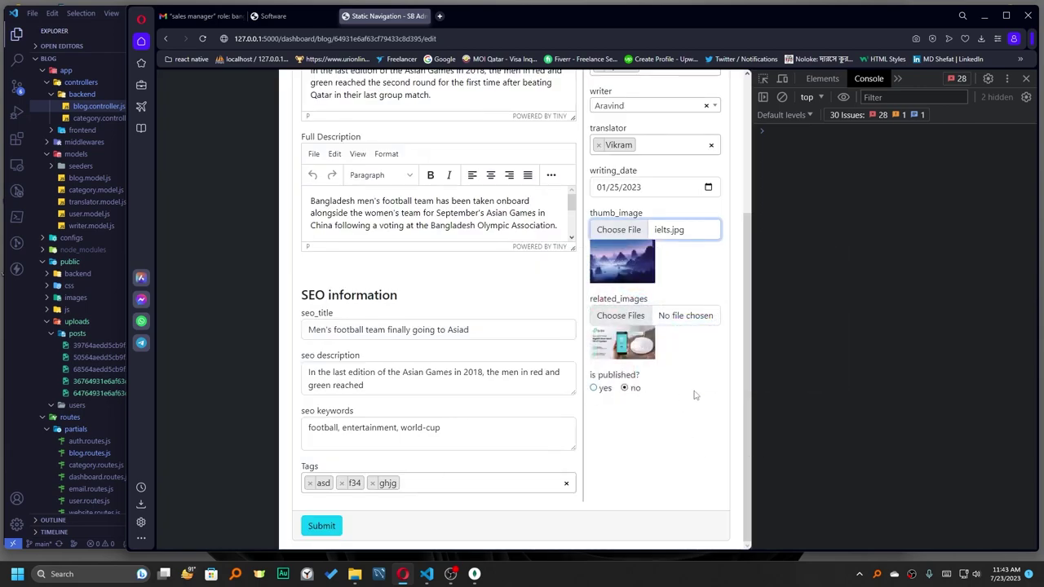
Settle on ielts.jpg as the thumbnail, submit the edit, and reload to confirm.
left_click(617, 234)
key("Escape")
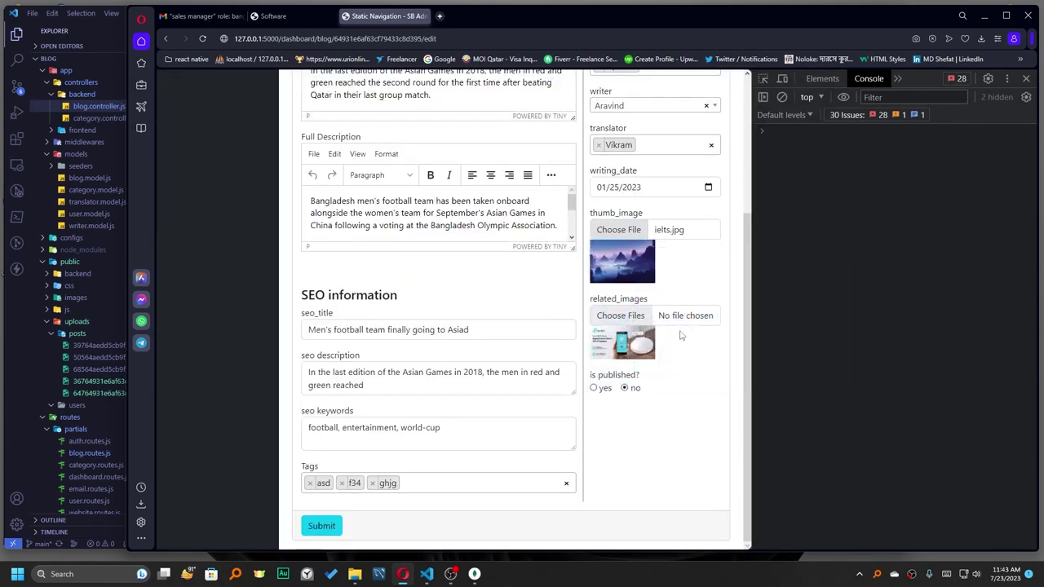
left_click(619, 234)
left_click(618, 303)
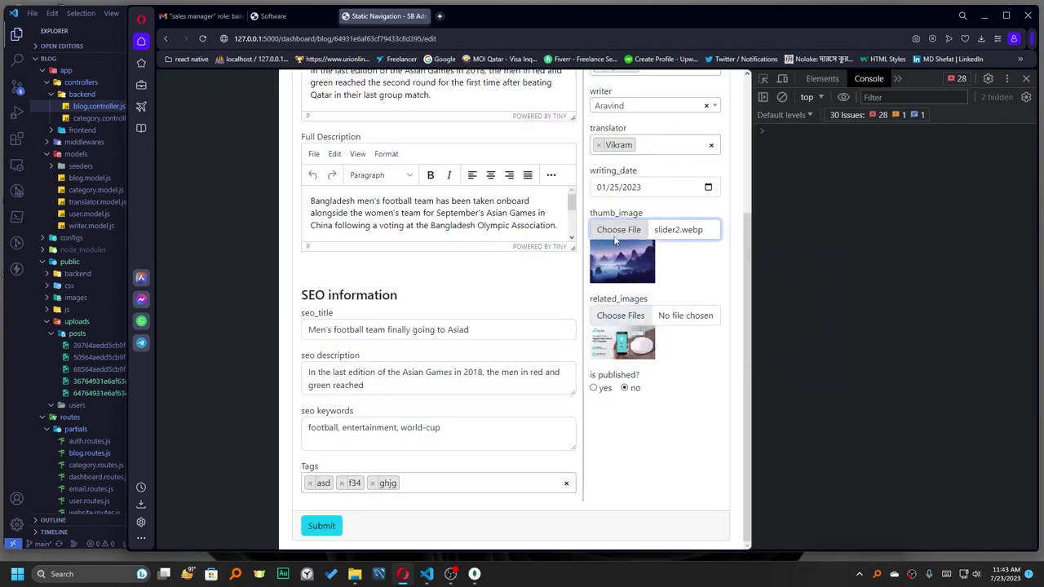
left_click(616, 235)
key("Escape")
left_click(624, 235)
left_click(716, 309)
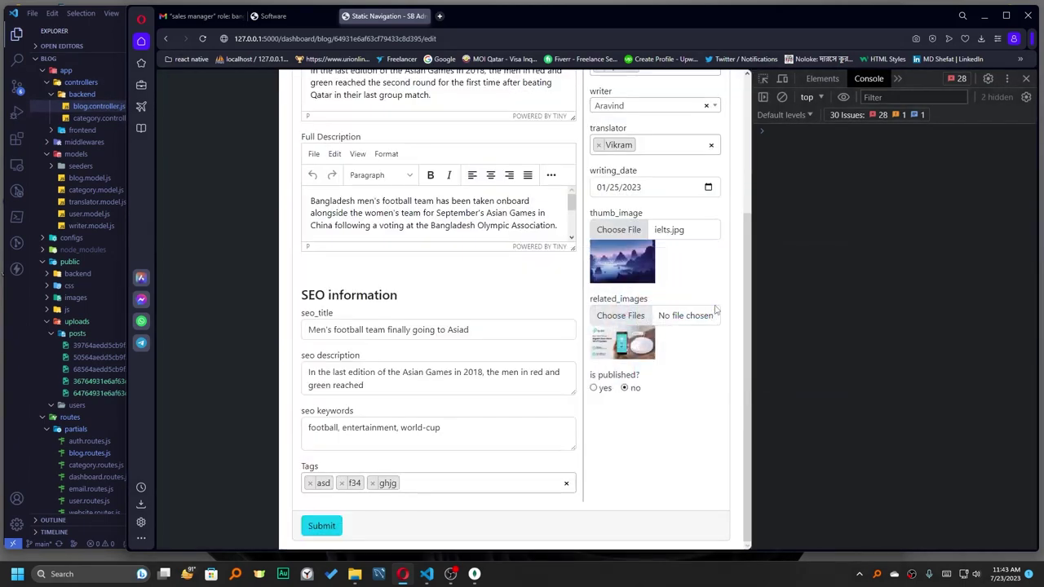
left_click(331, 527)
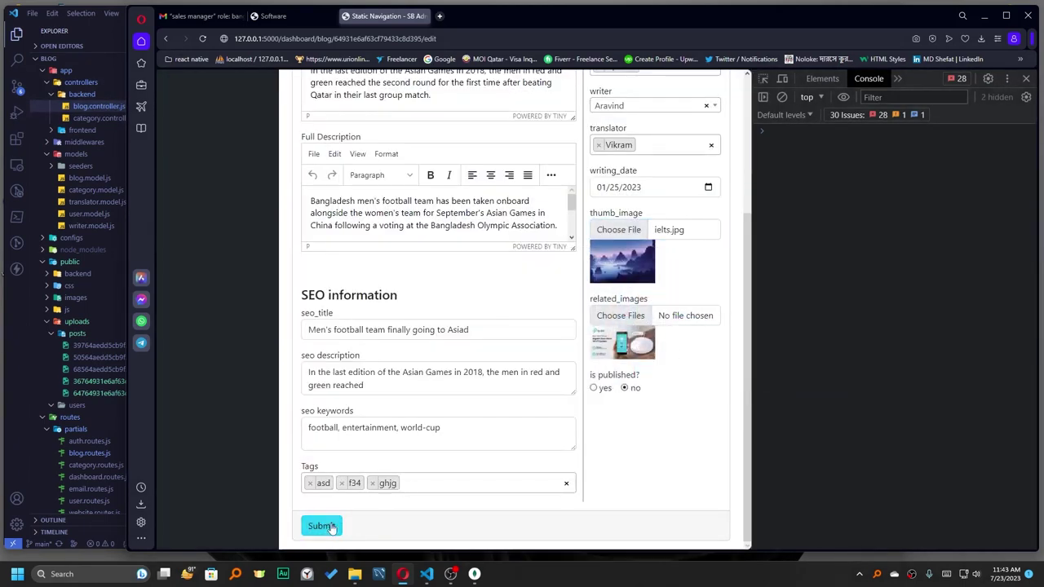
left_click(201, 39)
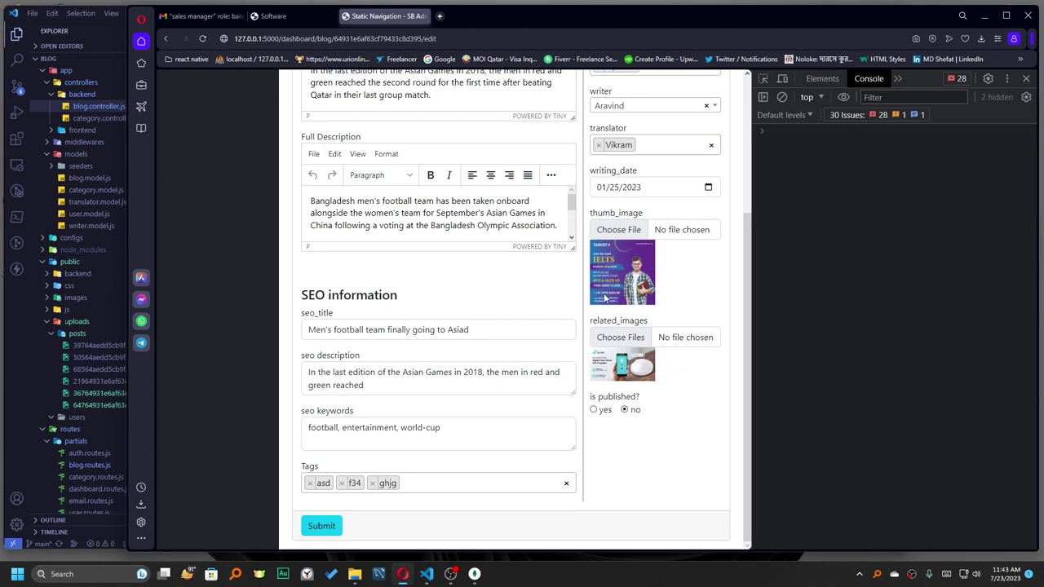
scroll(605, 298, "up", 3)
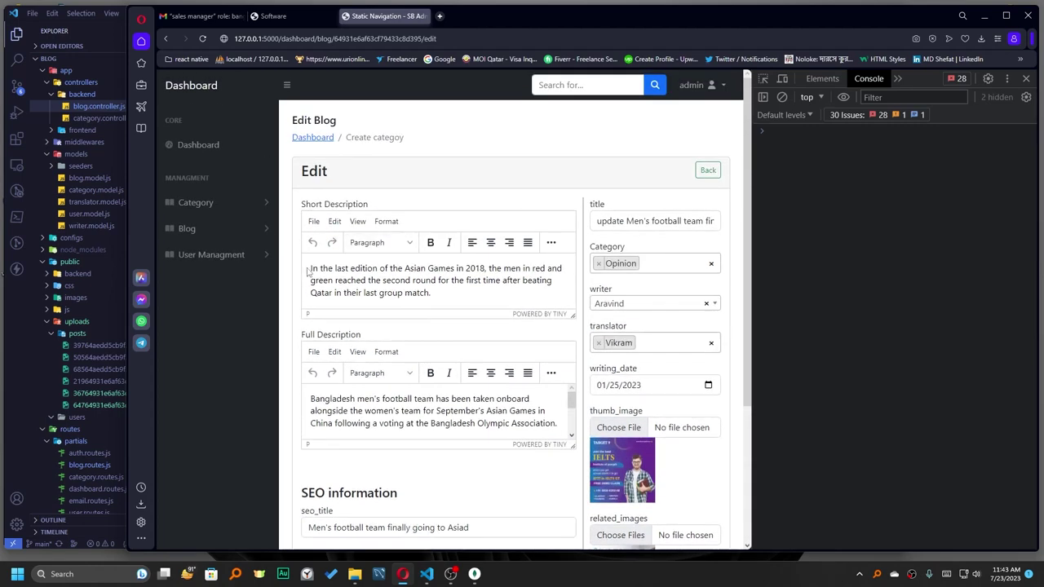
Edit the short and full descriptions, resubmit, and expand the logged blog object.
left_click(352, 279)
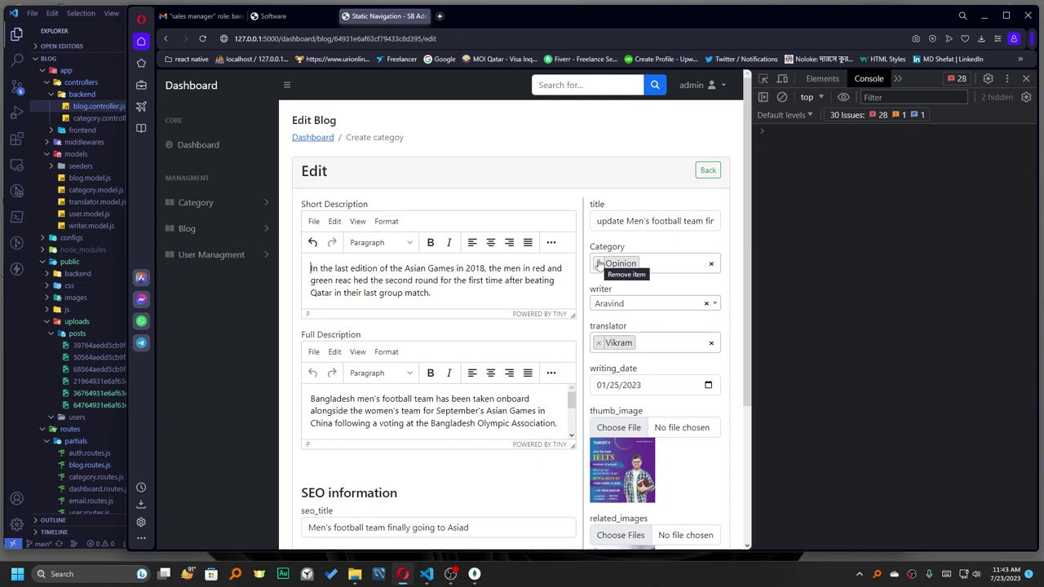
type("update ")
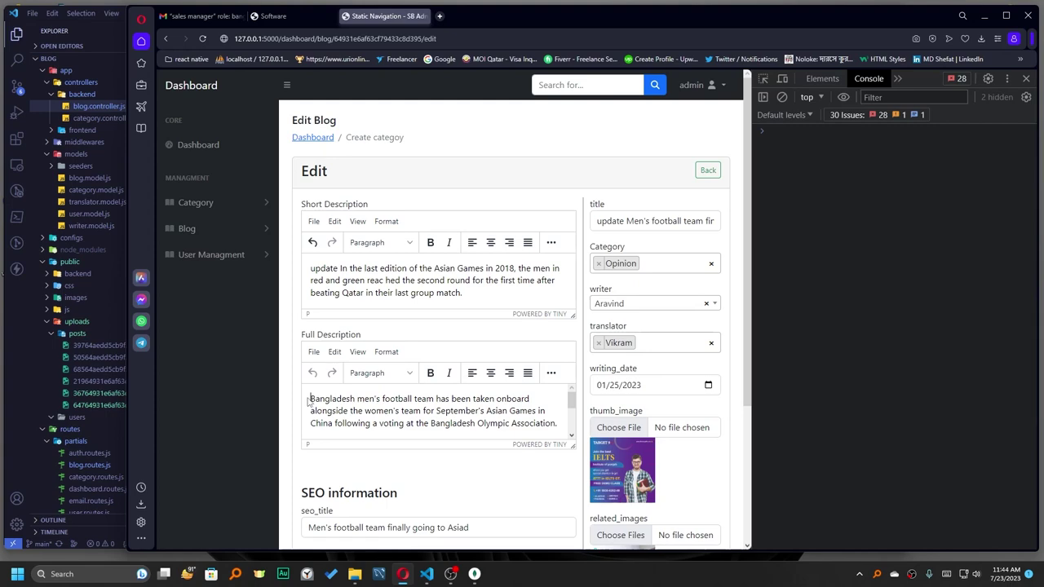
type("upd")
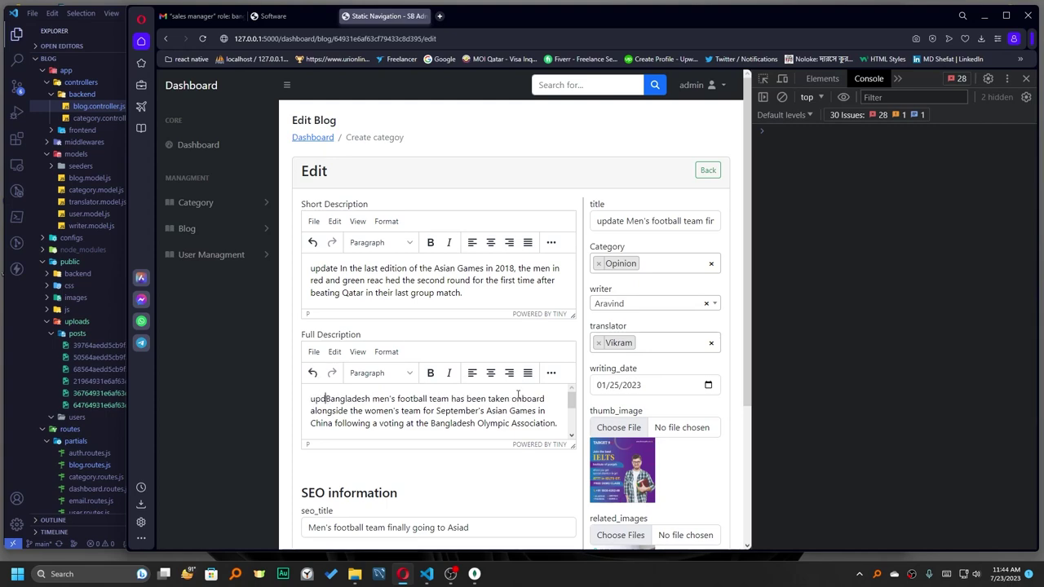
type("aet")
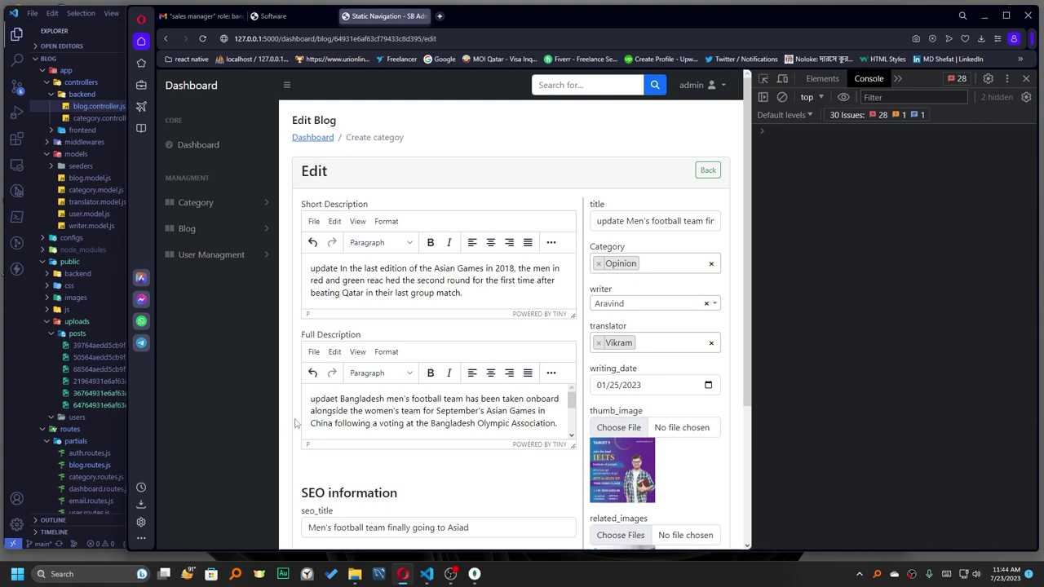
scroll(297, 422, "down", 5)
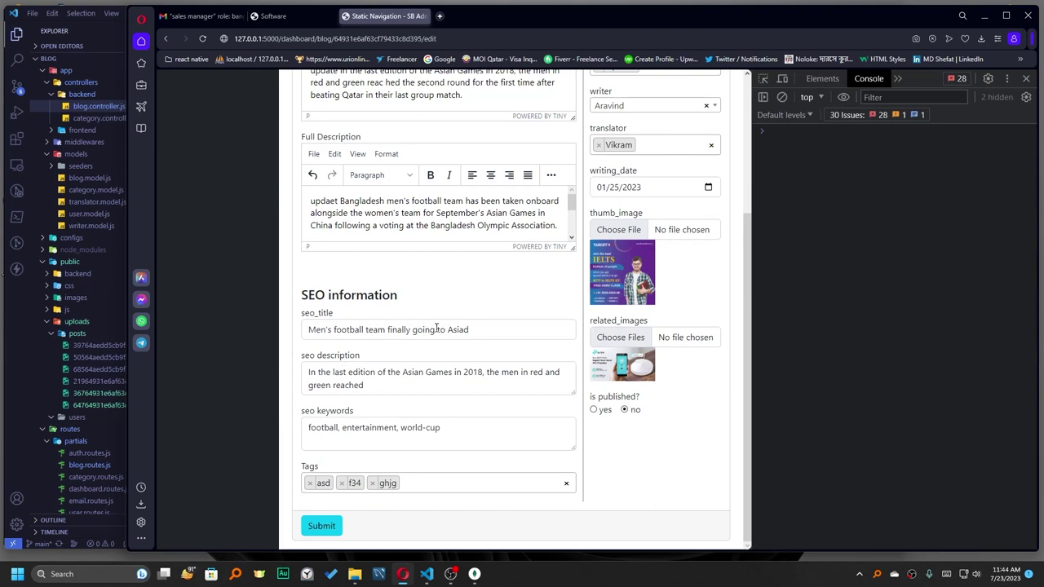
left_click(323, 532)
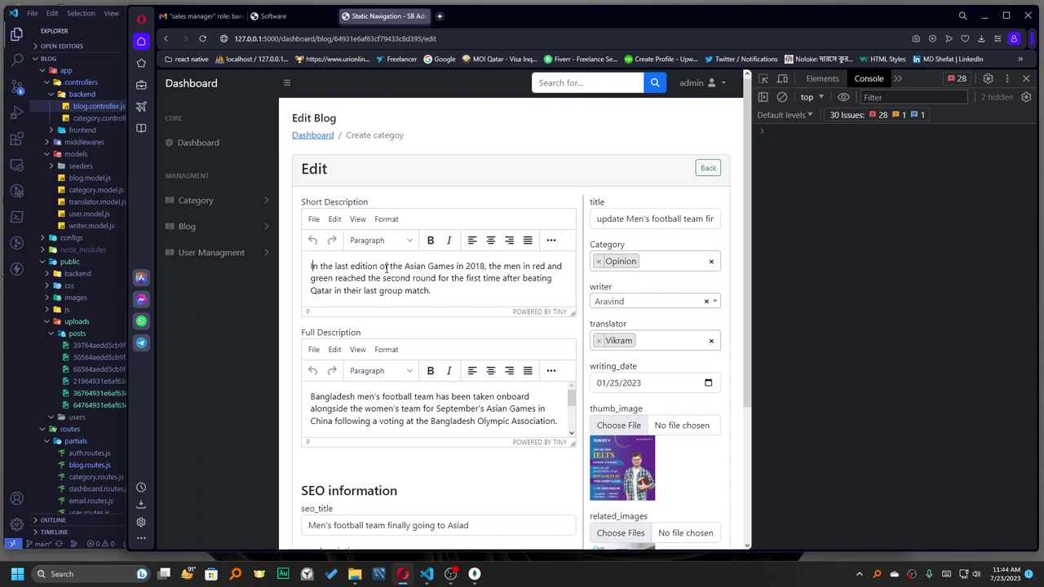
type("update")
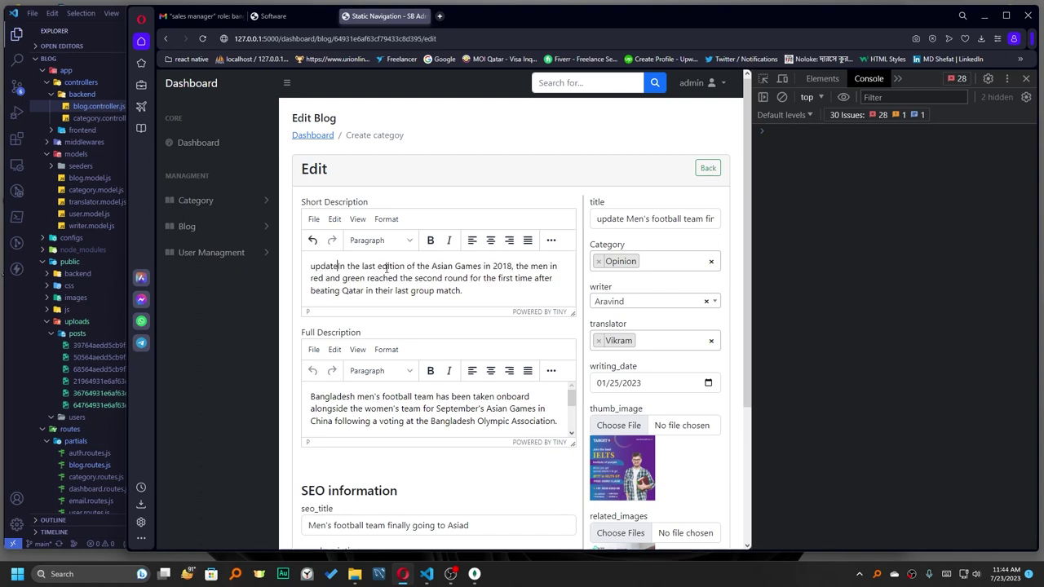
left_click(311, 398)
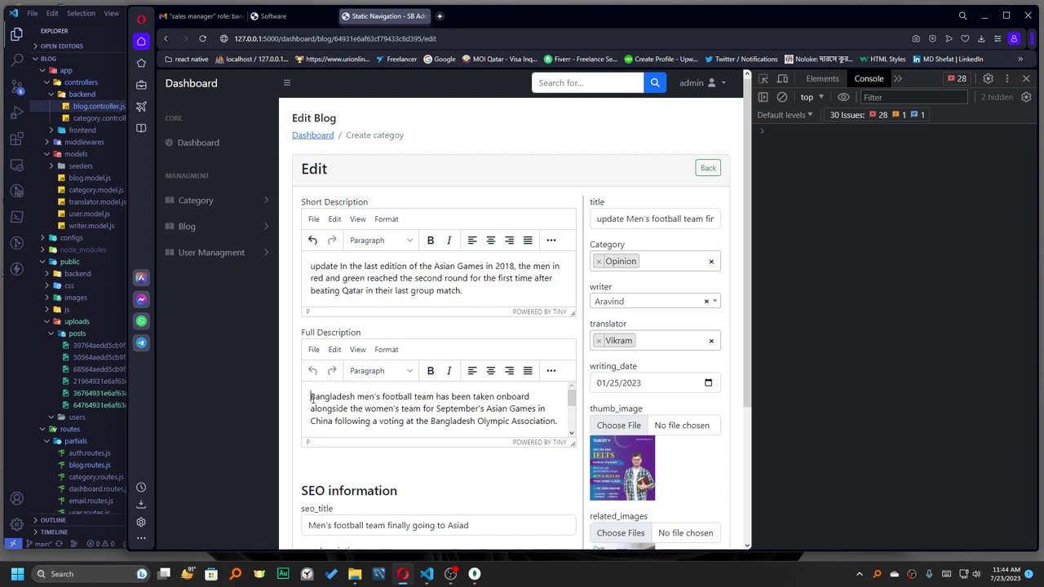
type("update")
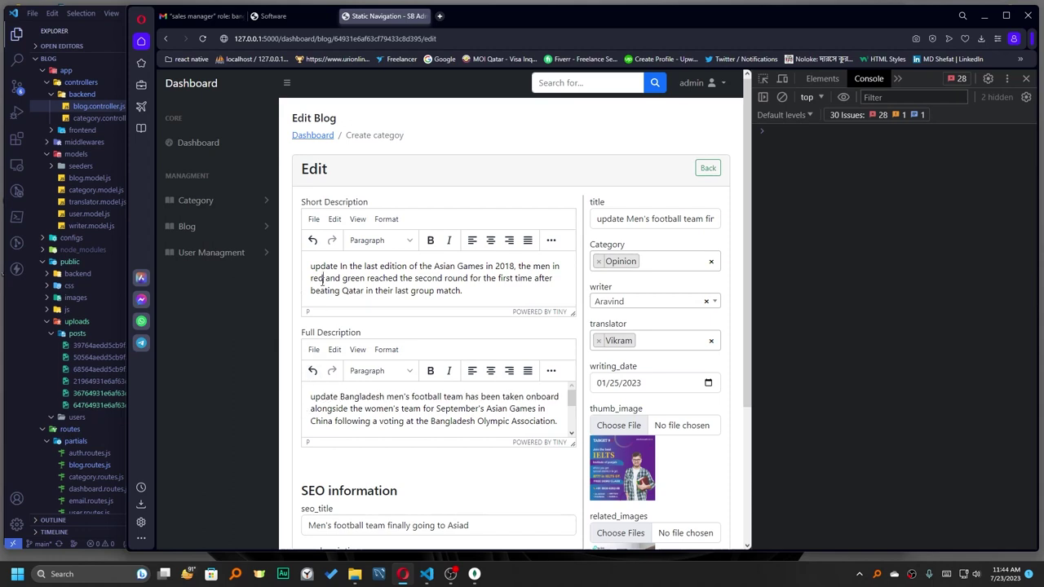
left_click(349, 408)
scroll(355, 456, "down", 3)
left_click(324, 526)
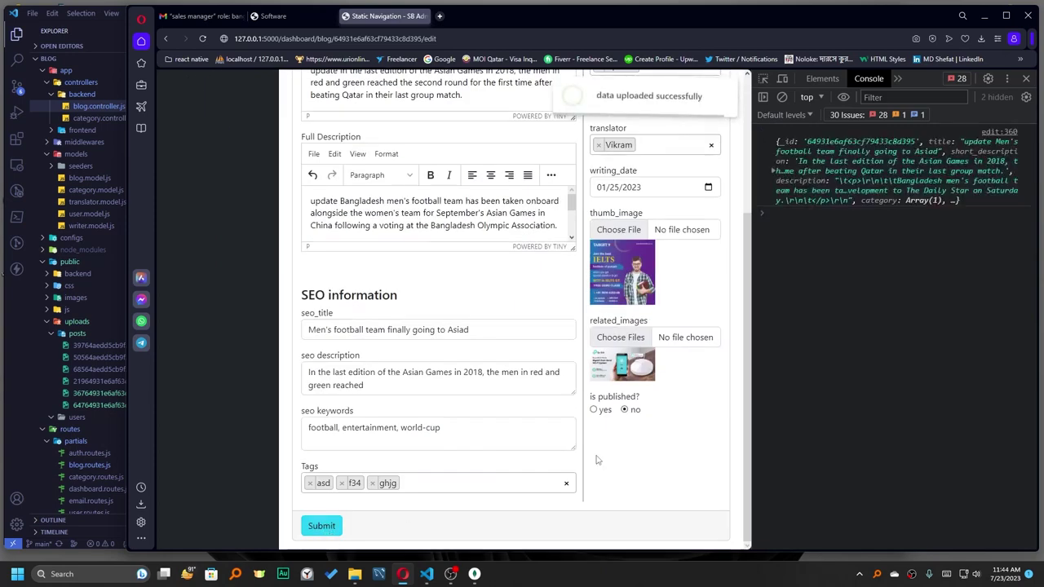
left_click(774, 171)
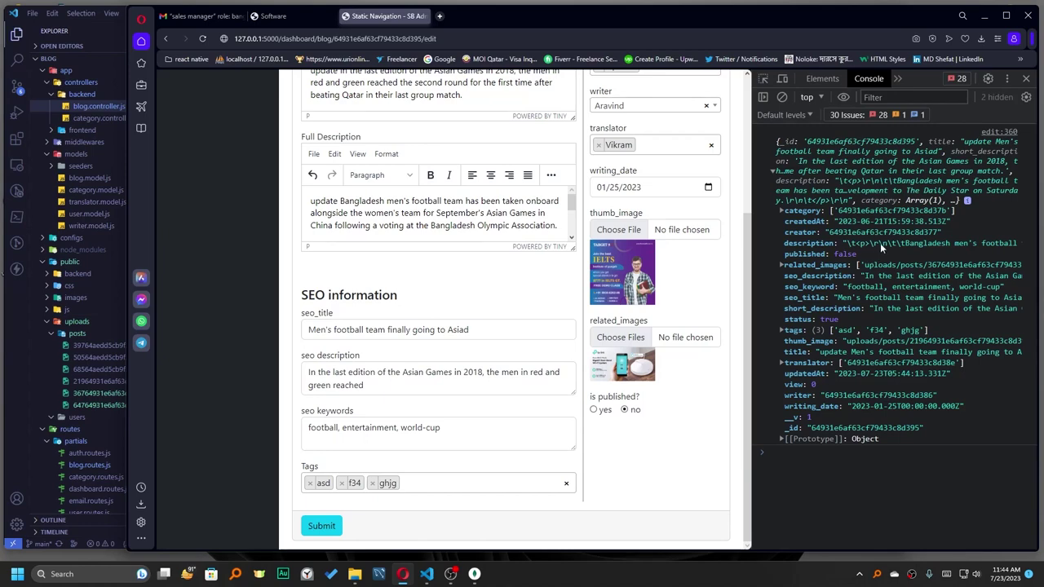
scroll(331, 305, "up", 3)
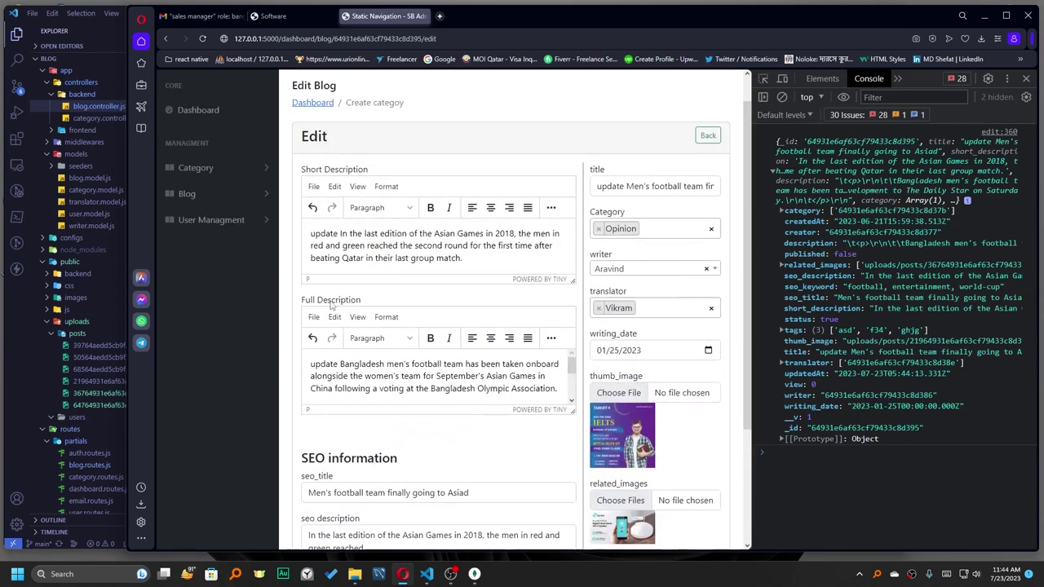
Resubmit the blog with a space before 'update' in both descriptions, expand the logged record, and reload.
left_click(312, 235)
left_click(312, 364)
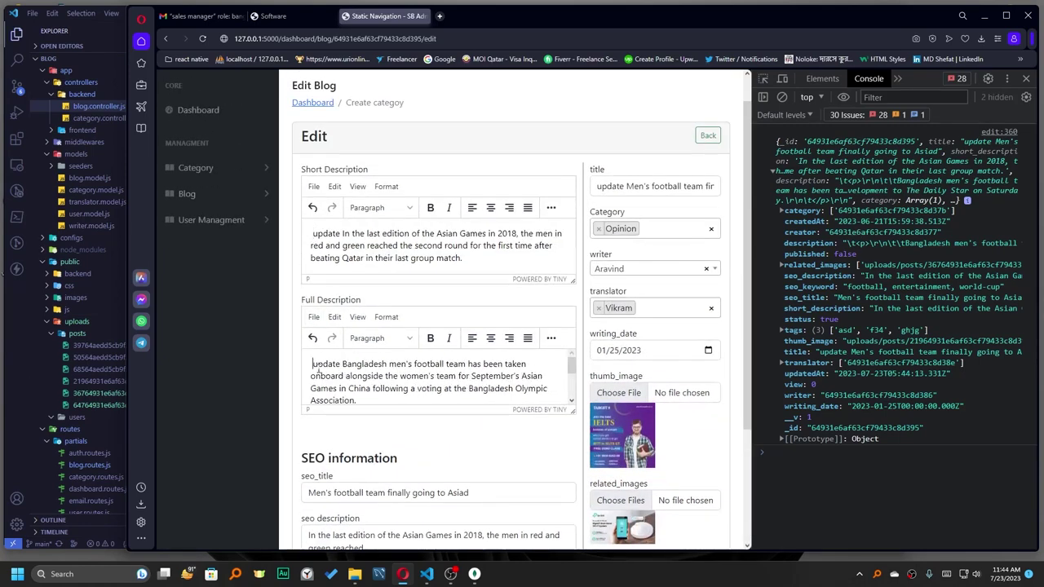
scroll(318, 371, "down", 2)
scroll(318, 371, "down", 3)
left_click(321, 525)
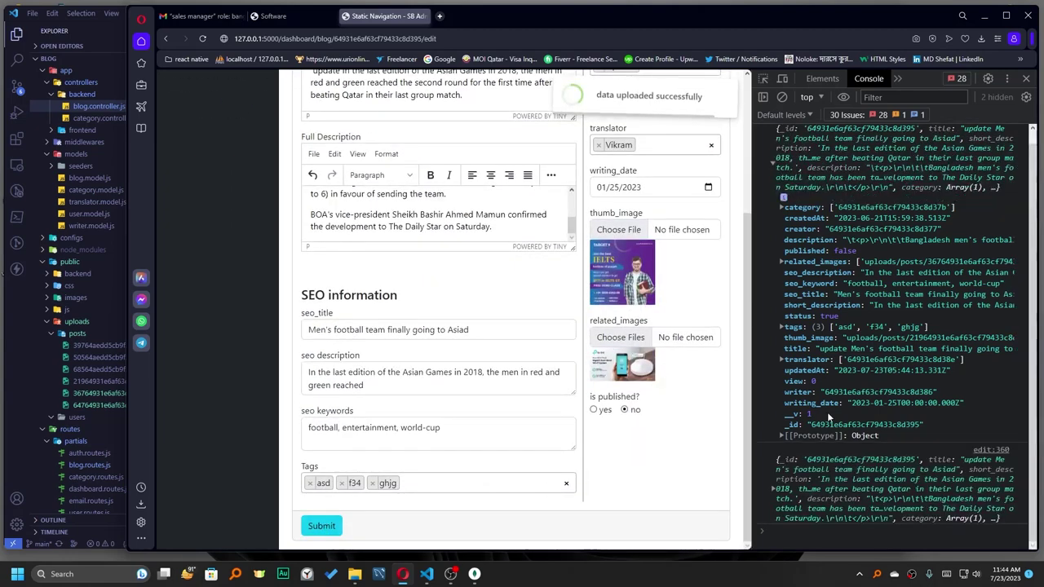
left_click(782, 489)
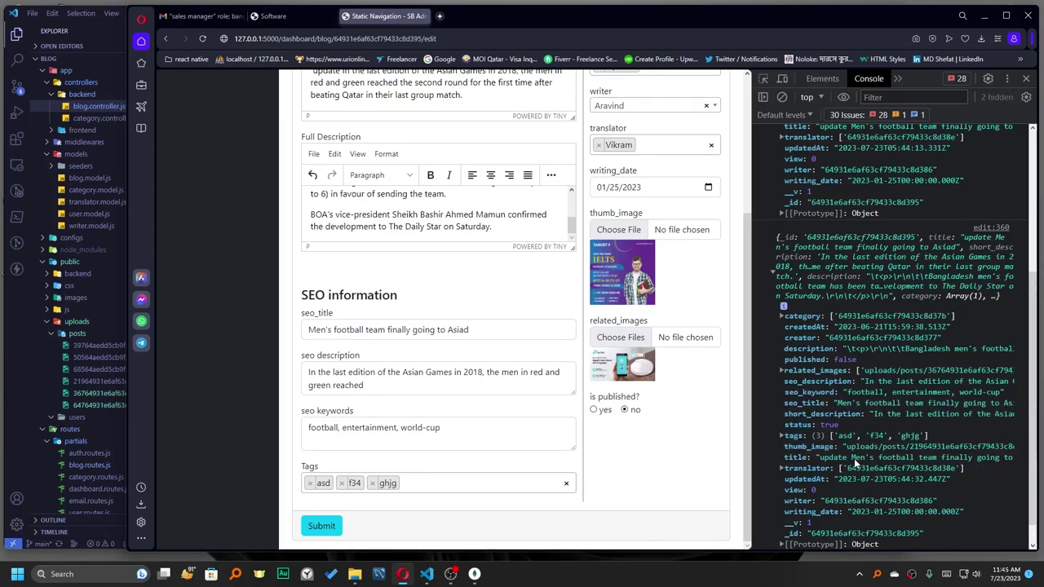
key("ctrl+r")
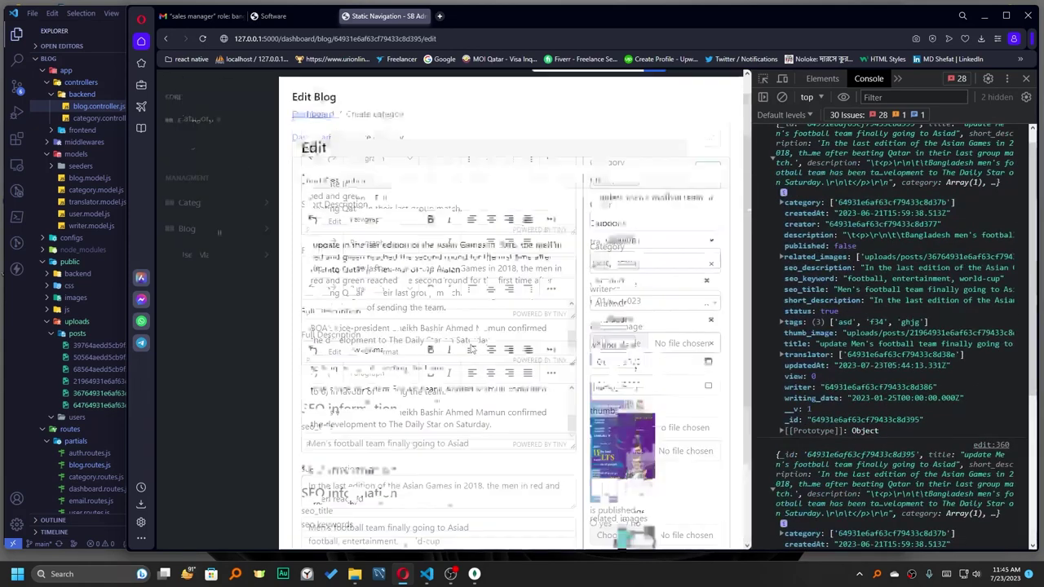
scroll(894, 233, "up", 2)
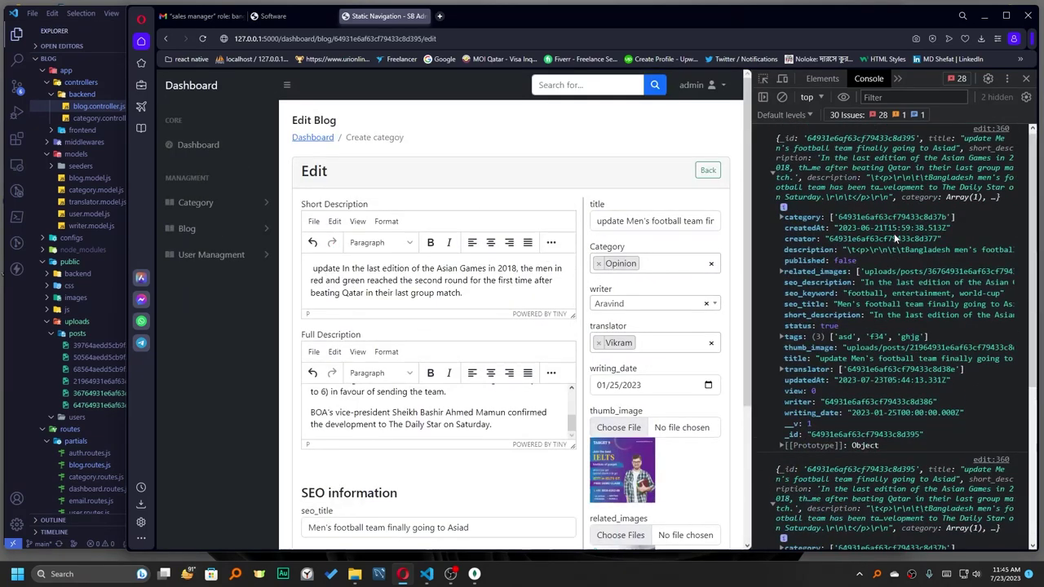
View the second 'edit' request's form data under Network's Fetch/XHR filter, then reload the page.
left_click(900, 79)
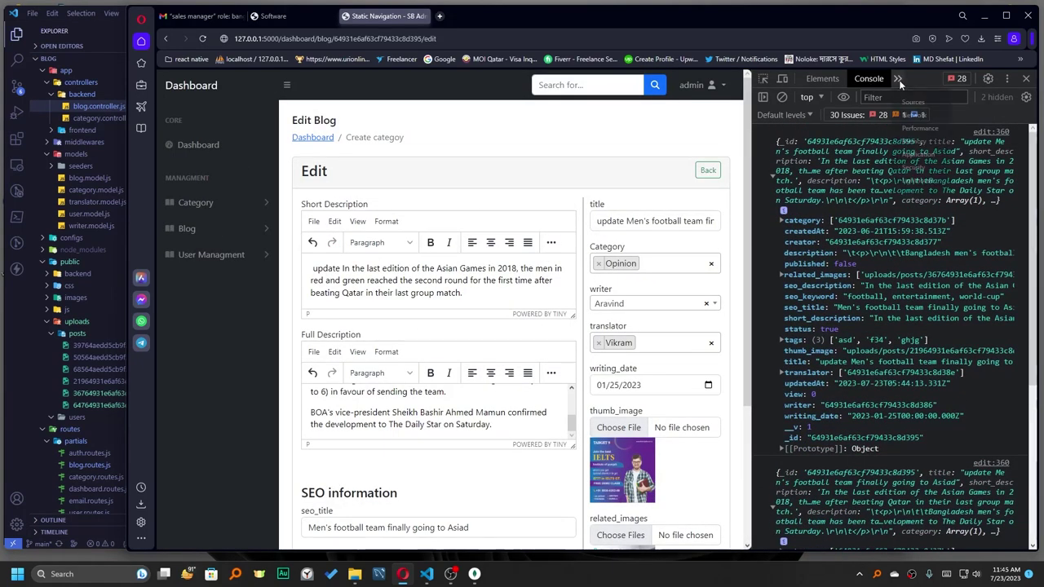
left_click(924, 120)
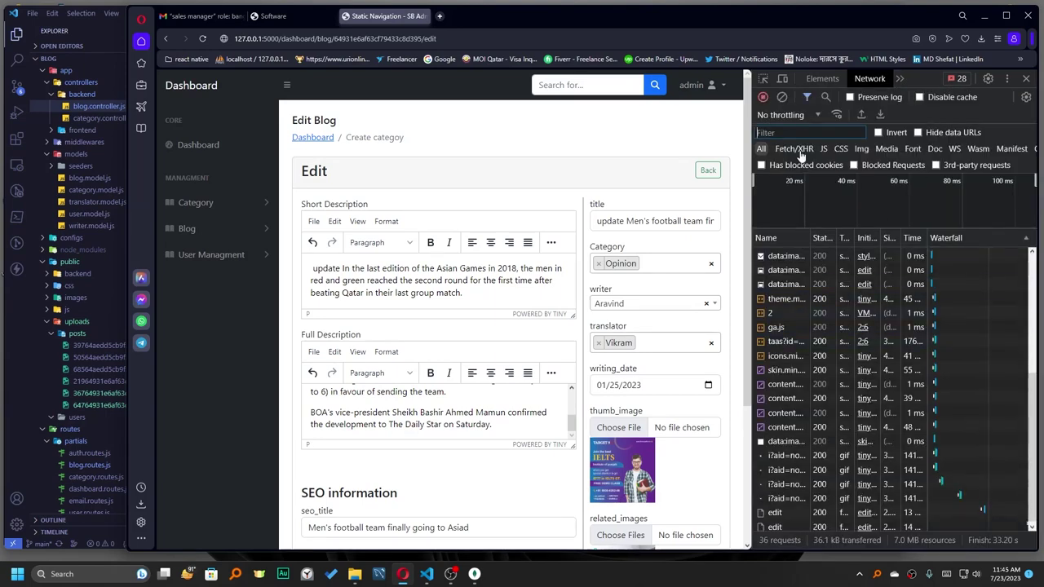
left_click(794, 150)
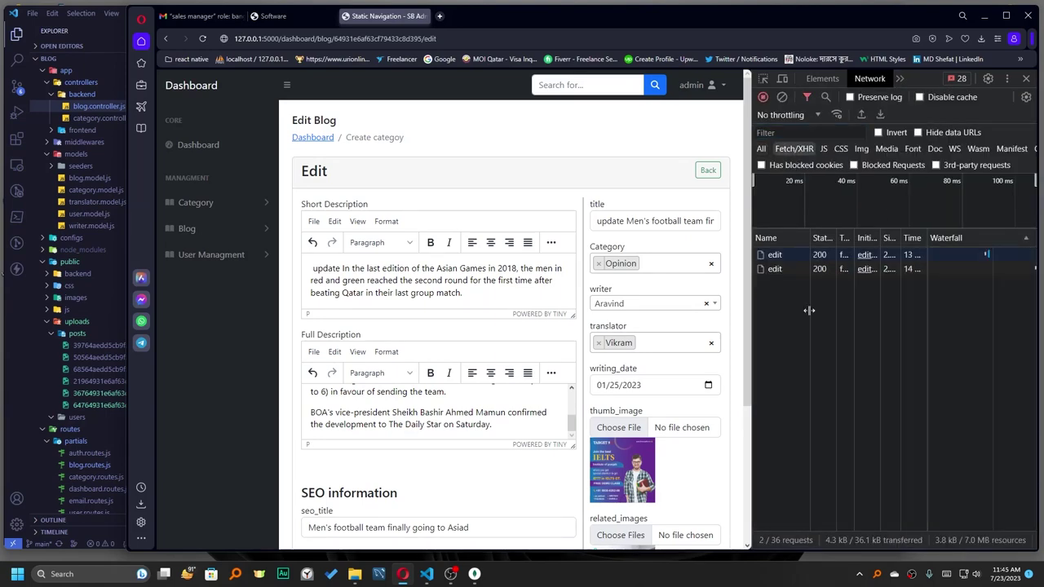
left_click(773, 270)
left_click(940, 237)
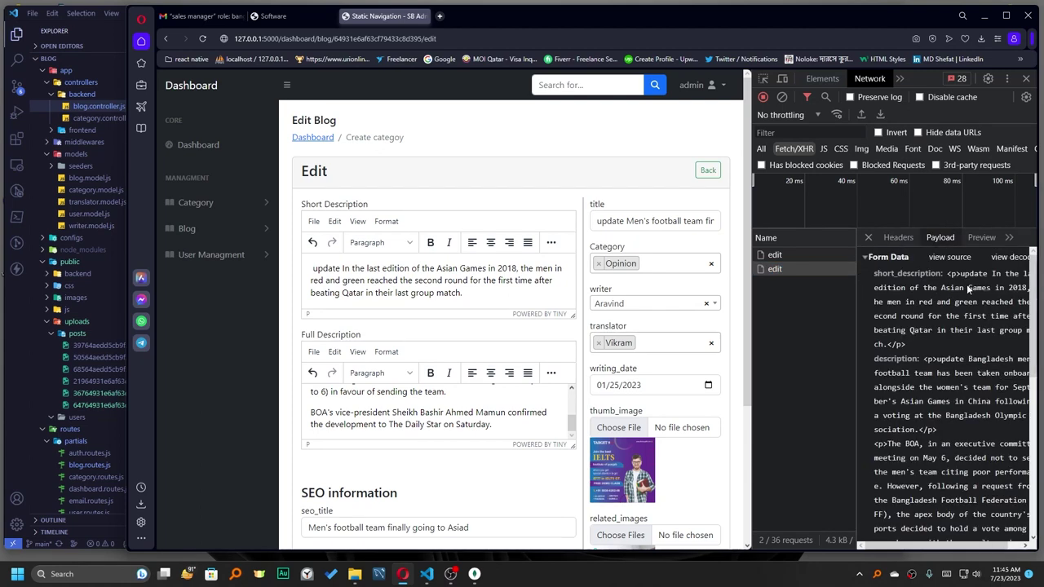
scroll(966, 284, "right", 1)
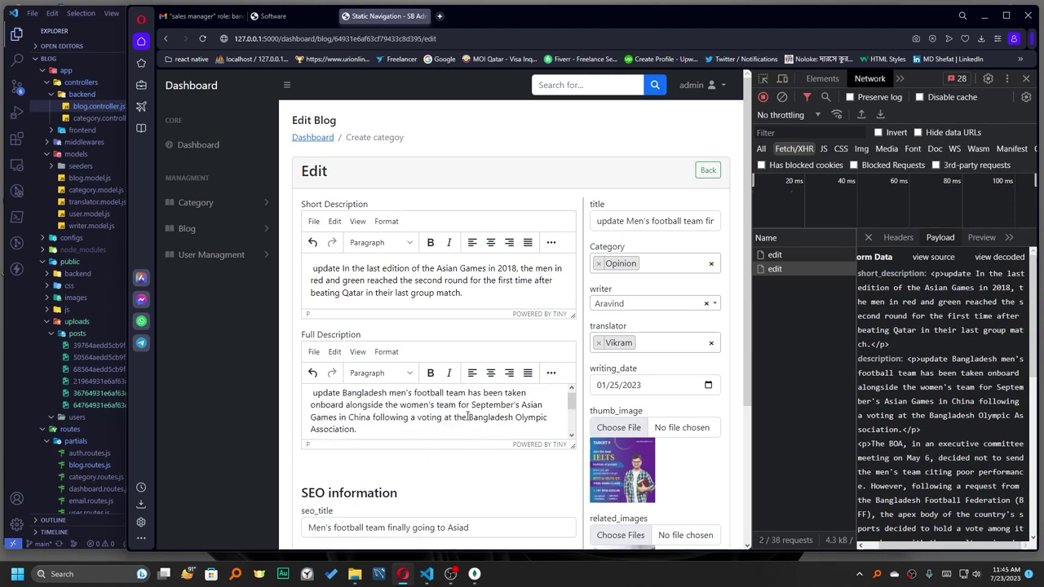
left_click(203, 40)
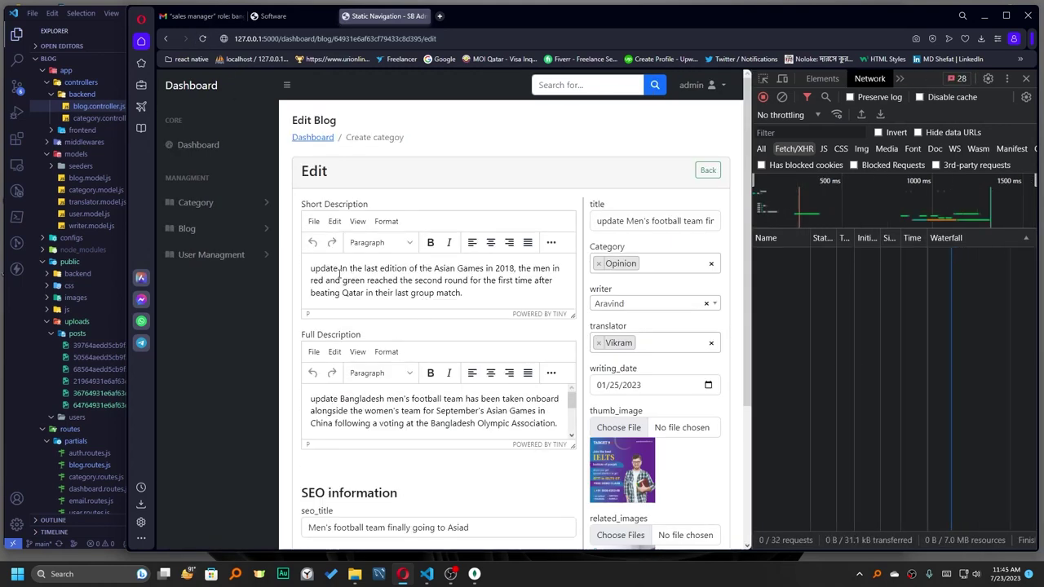
Clear the network log, switch to the Elements panel, and close DevTools.
left_click(782, 96)
left_click(823, 78)
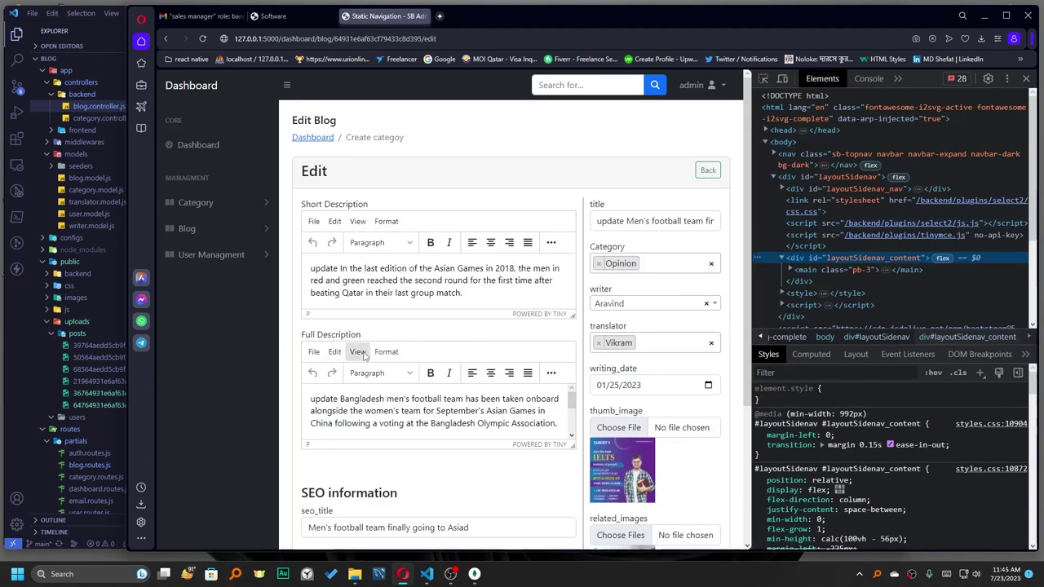
scroll(518, 376, "down", 2)
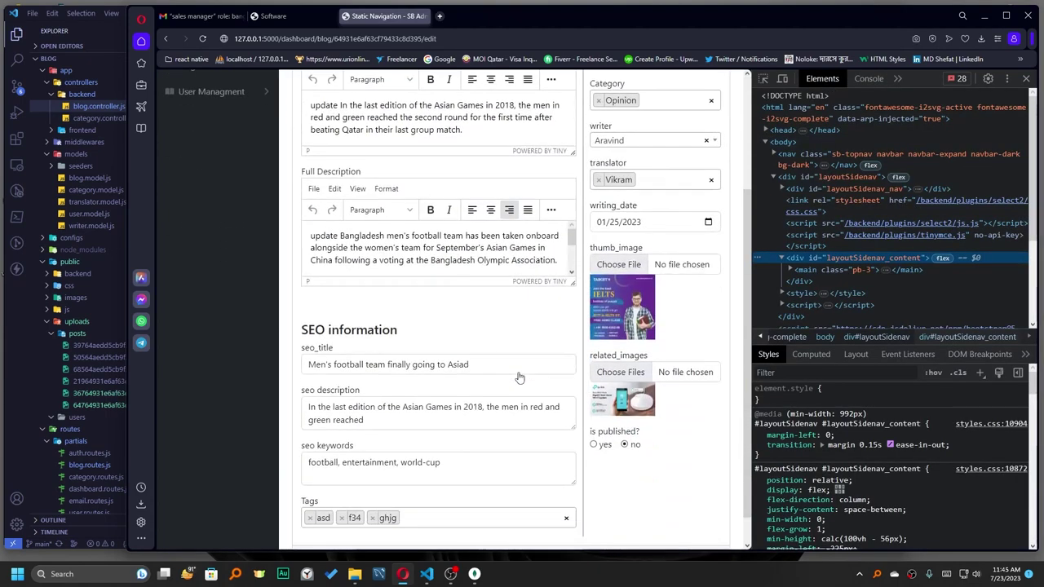
scroll(519, 378, "down", 1)
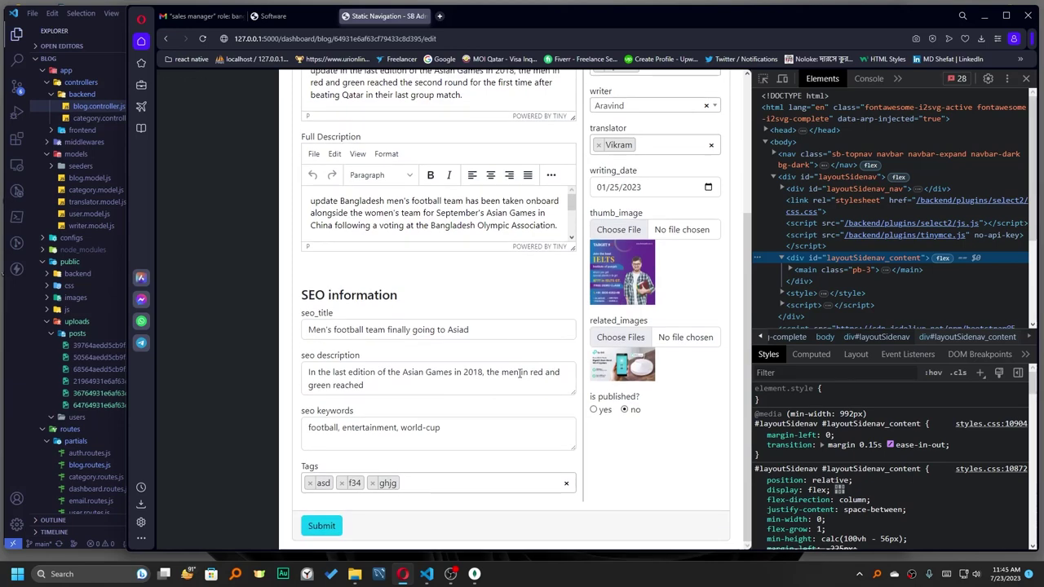
left_click(1026, 83)
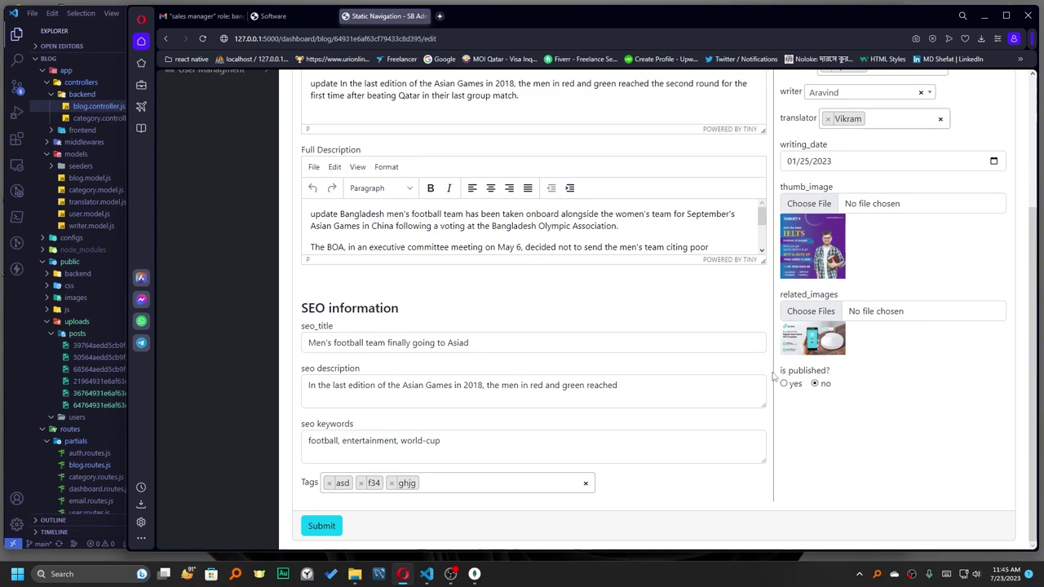
scroll(733, 389, "up", 3)
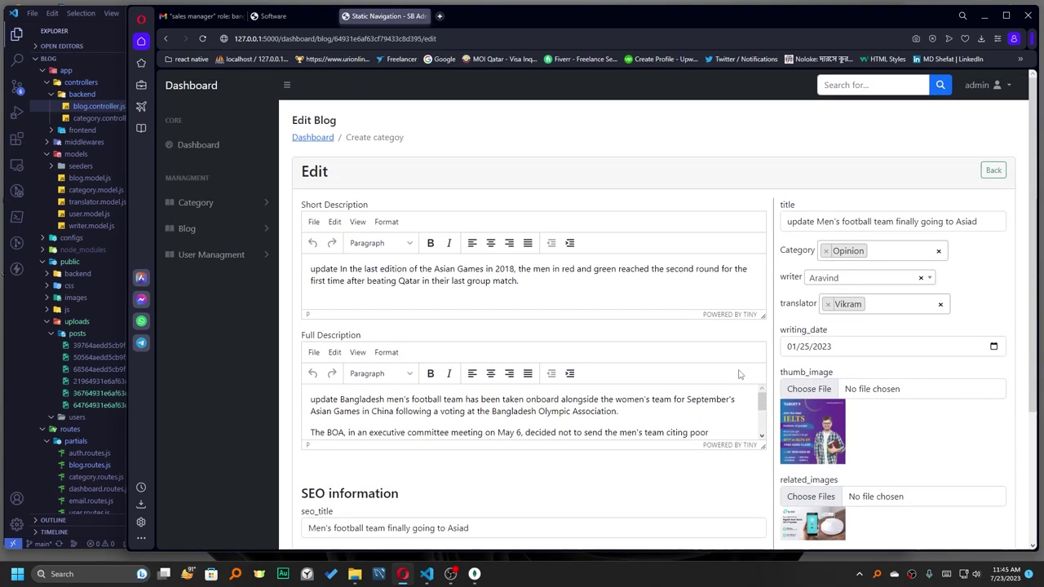
scroll(739, 374, "down", 2)
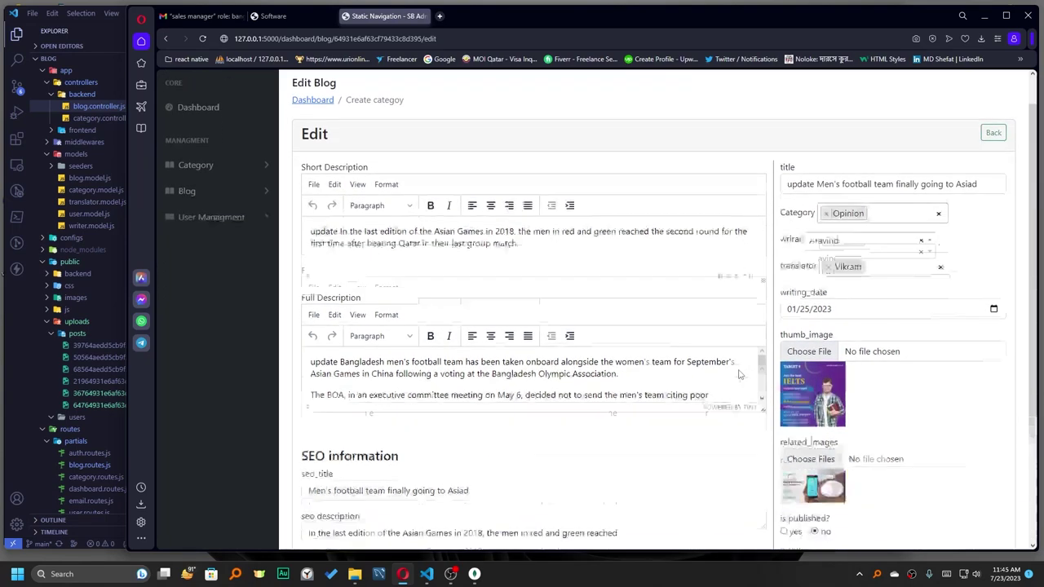
scroll(739, 370, "down", 1)
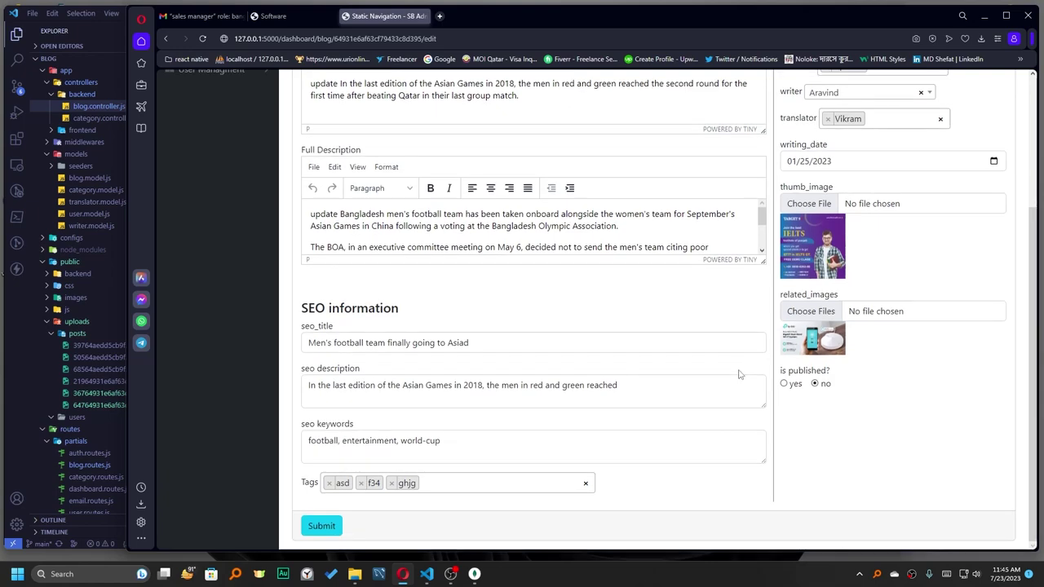
scroll(740, 374, "up", 3)
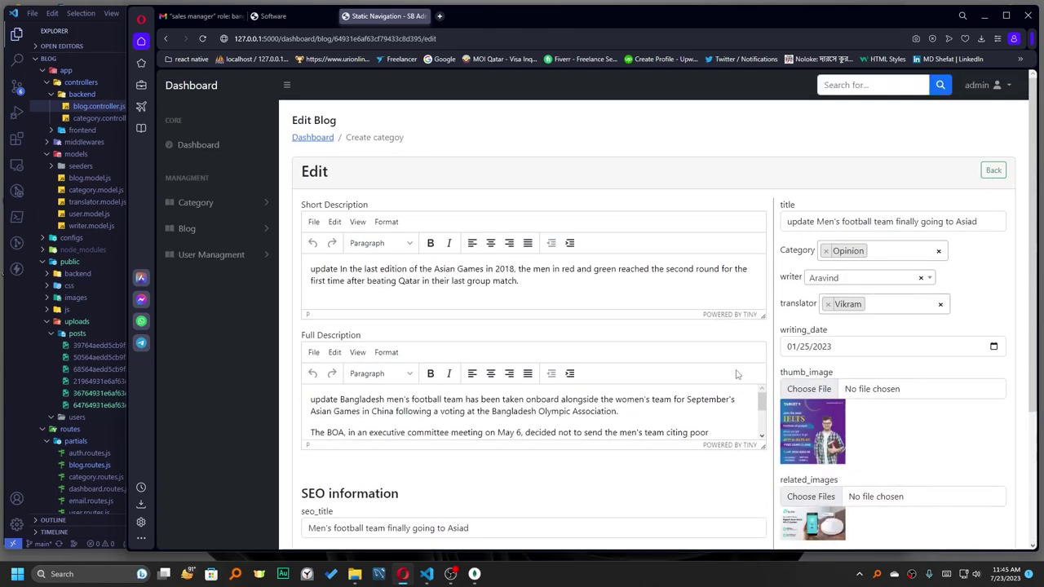
Leave the Edit Blog form with Back to open the /dashboard/blog list.
left_click(994, 169)
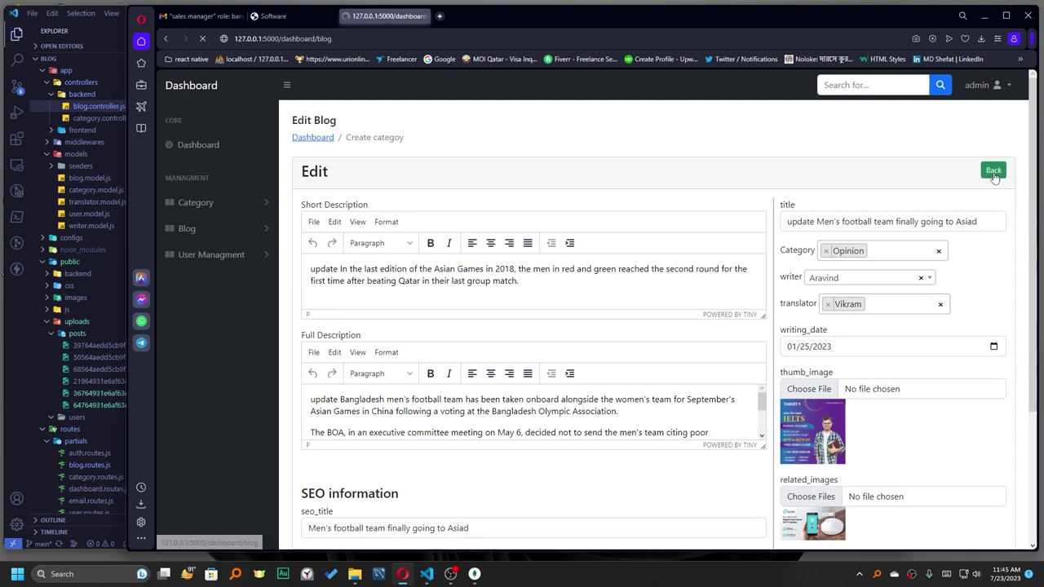